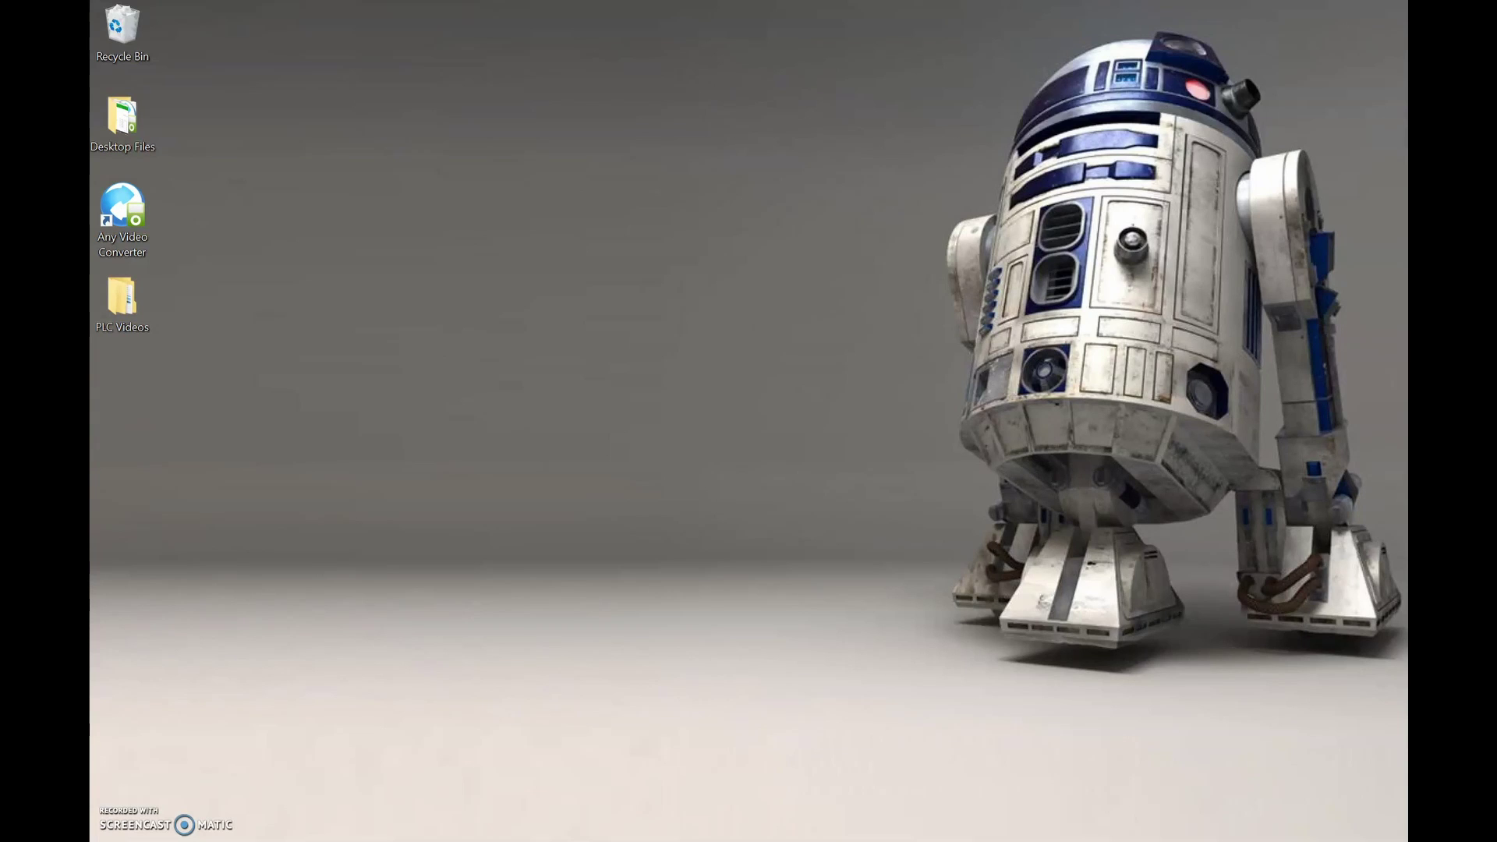
Launch Vijeo Designer and choose to create a new project
key(super)
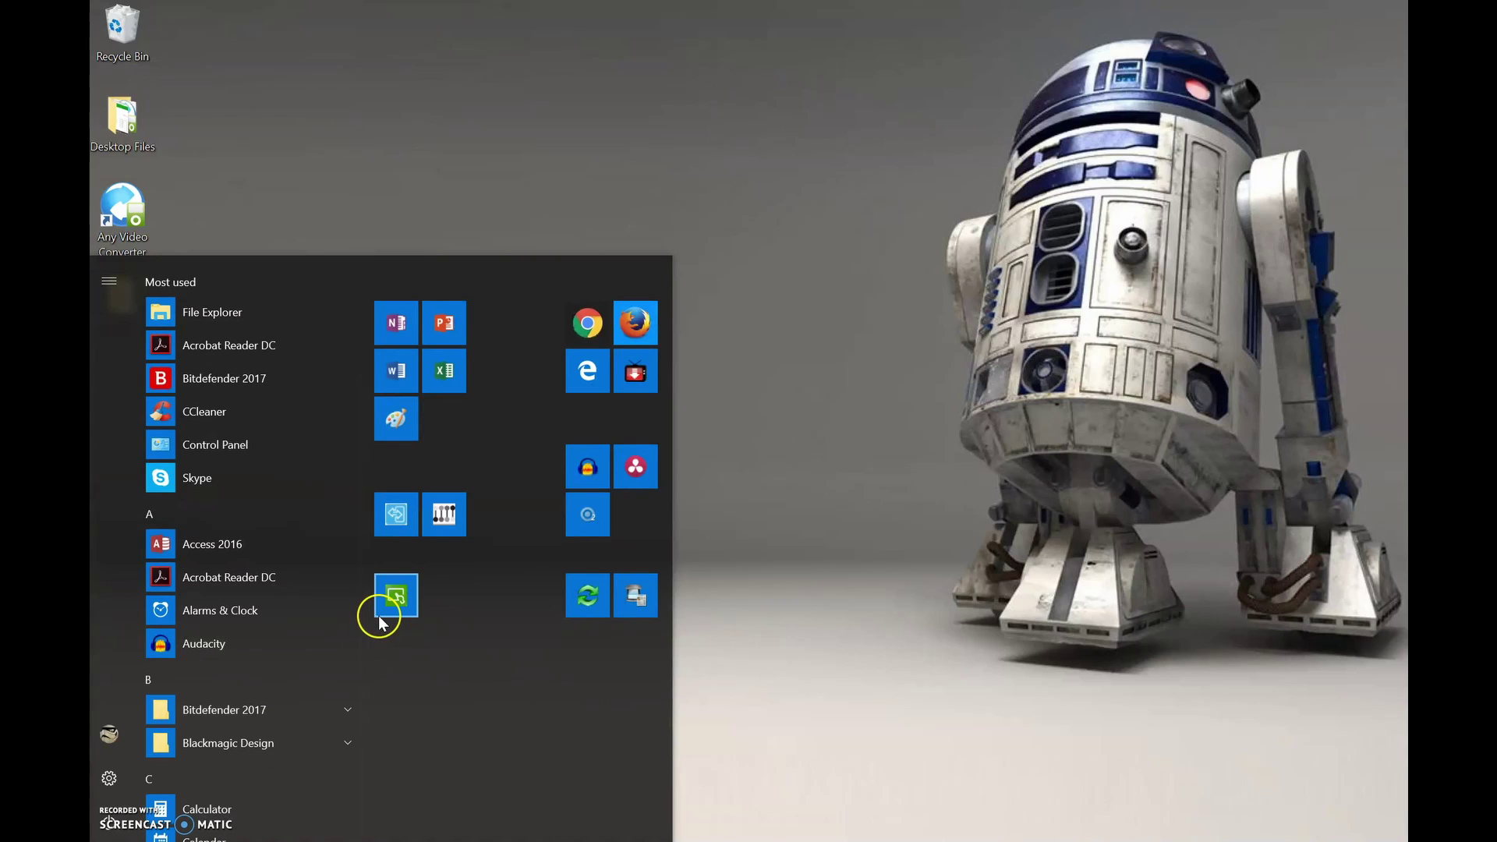
click(396, 596)
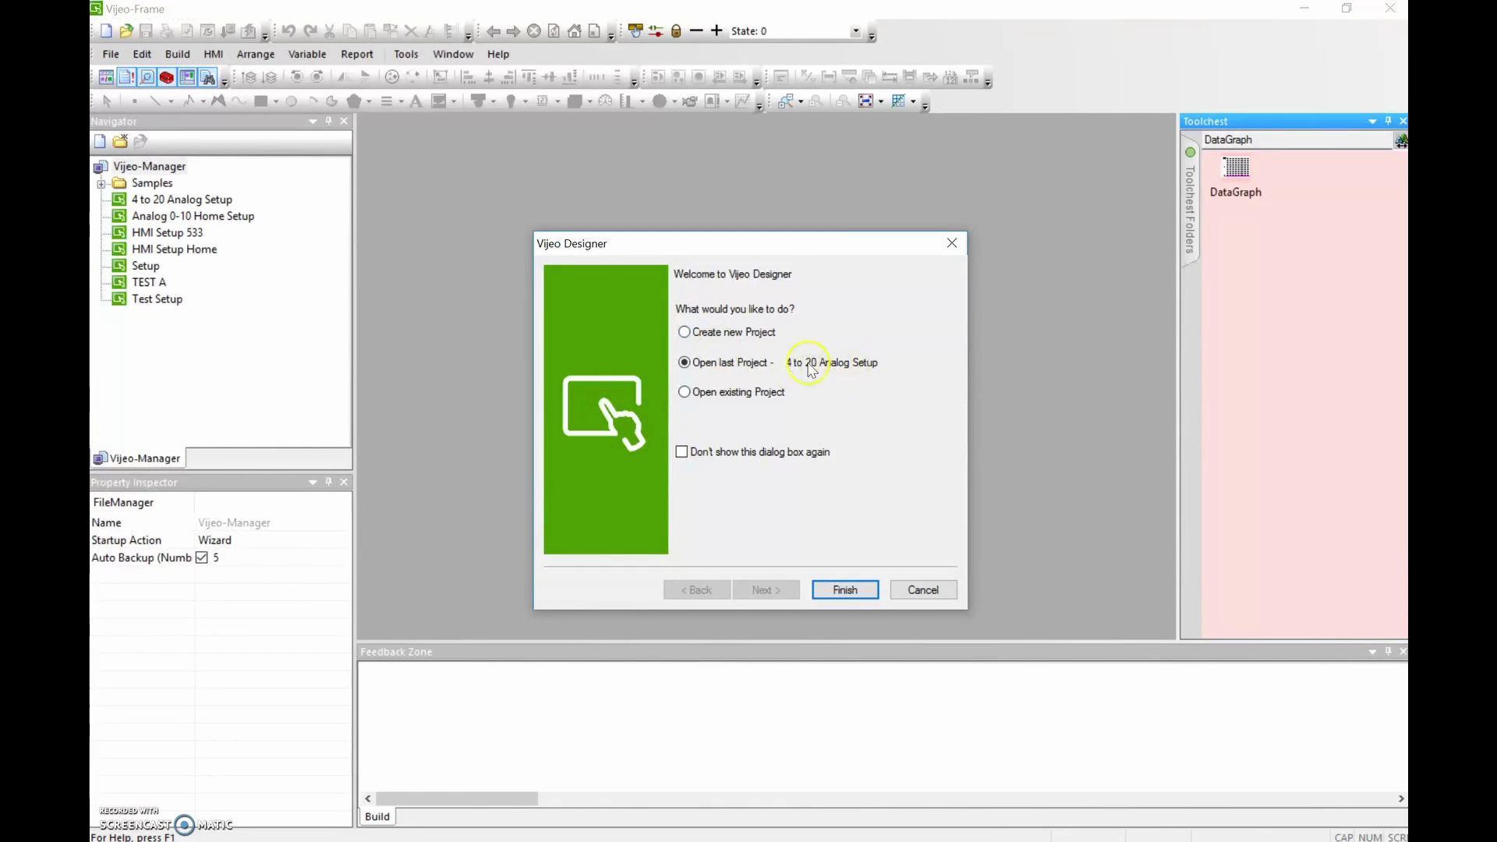
click(685, 333)
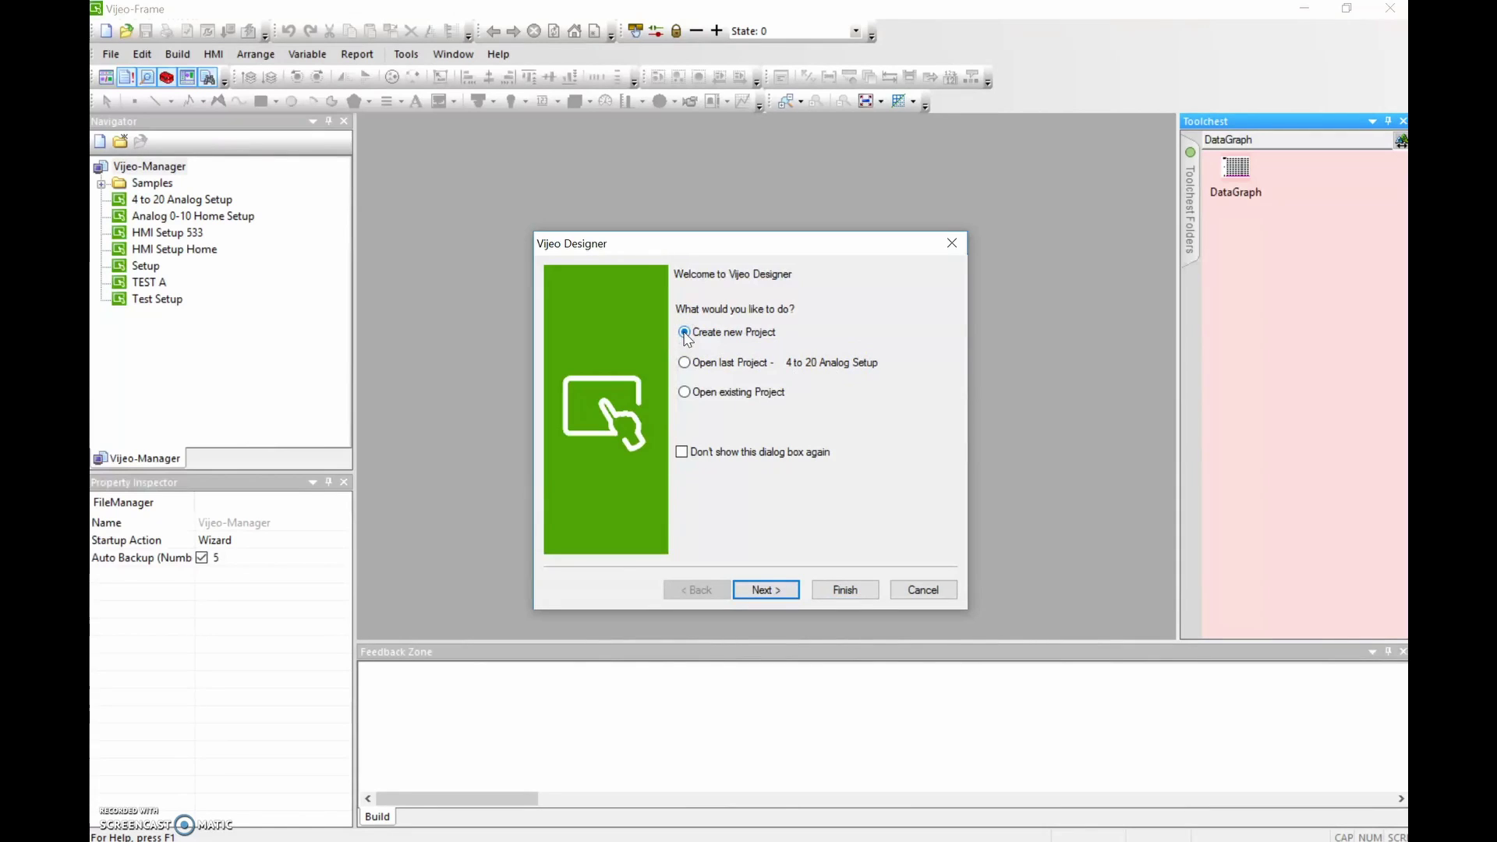
click(766, 590)
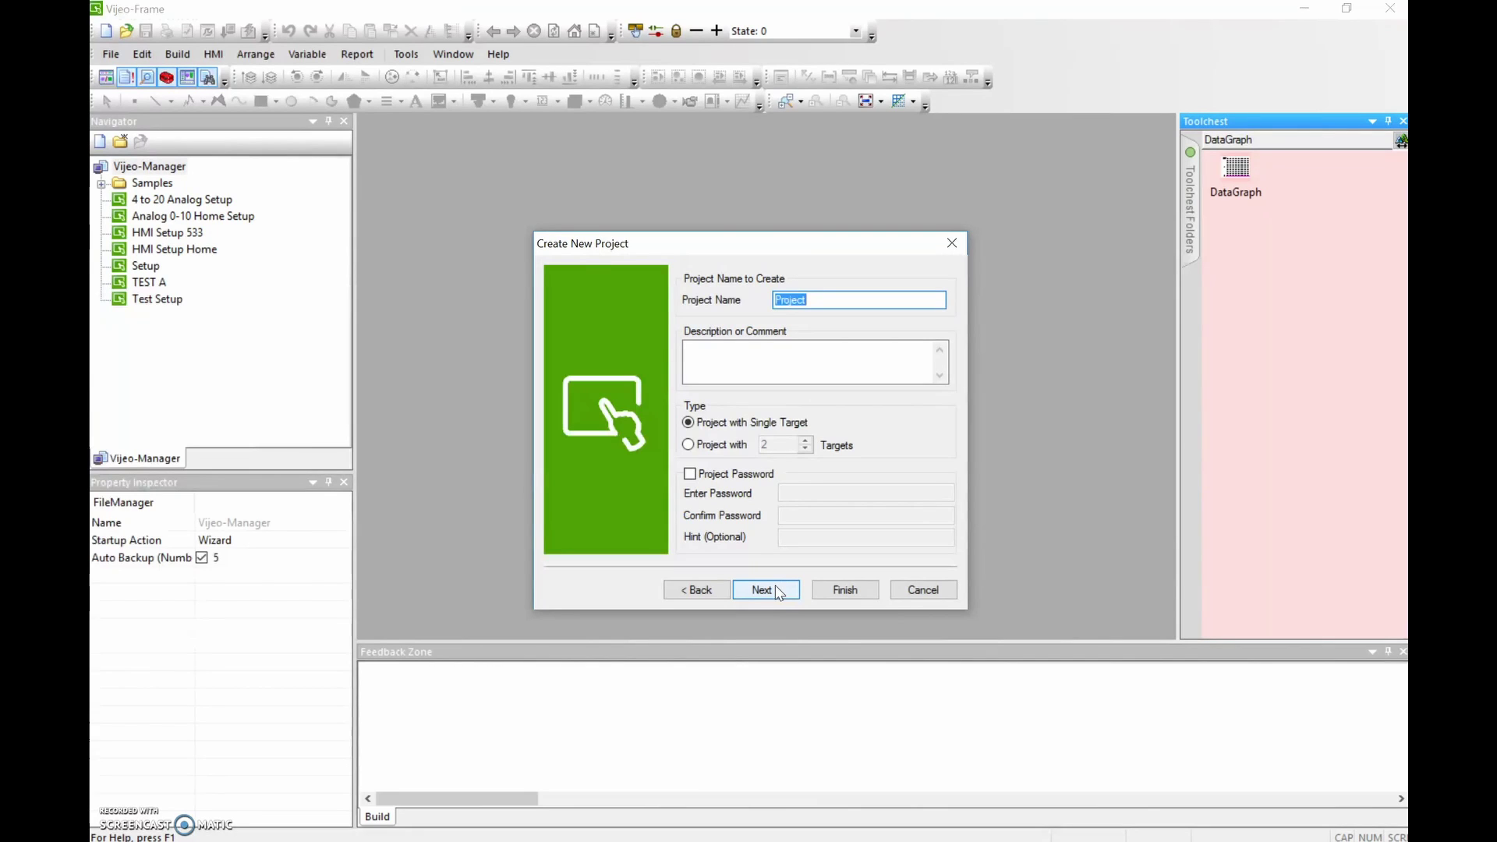
Name the new project Generic Screen, keep it as a single-target project and continue to the target settings
text(Base Sc)
key(BackSpace)
key(BackSpace)
key(BackSpace)
key(BackSpace)
key(BackSpace)
key(BackSpace)
key(BackSpace)
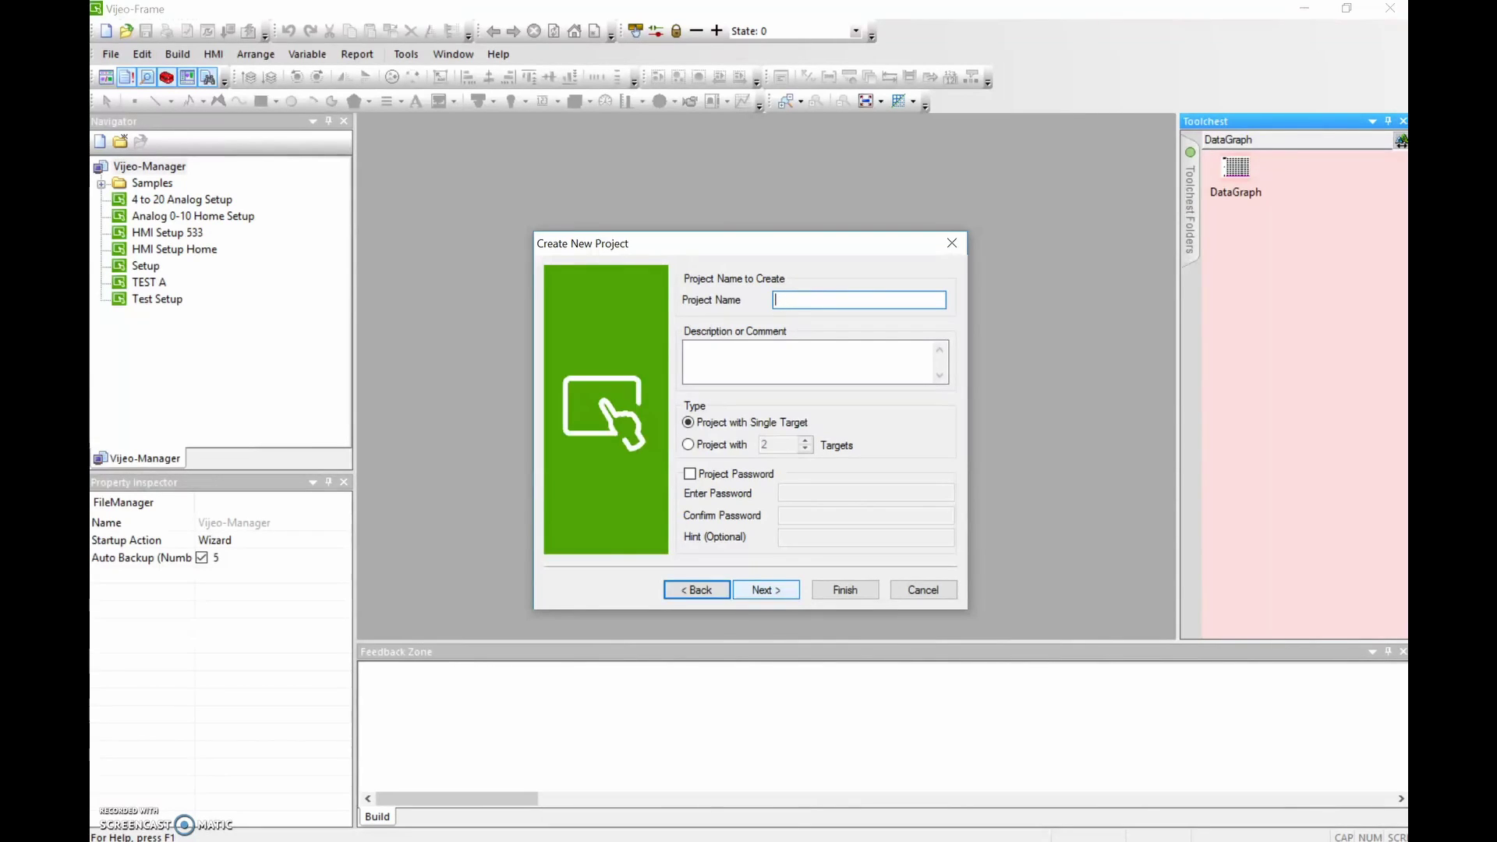
text(Generic Sfr)
key(BackSpace)
text(creen)
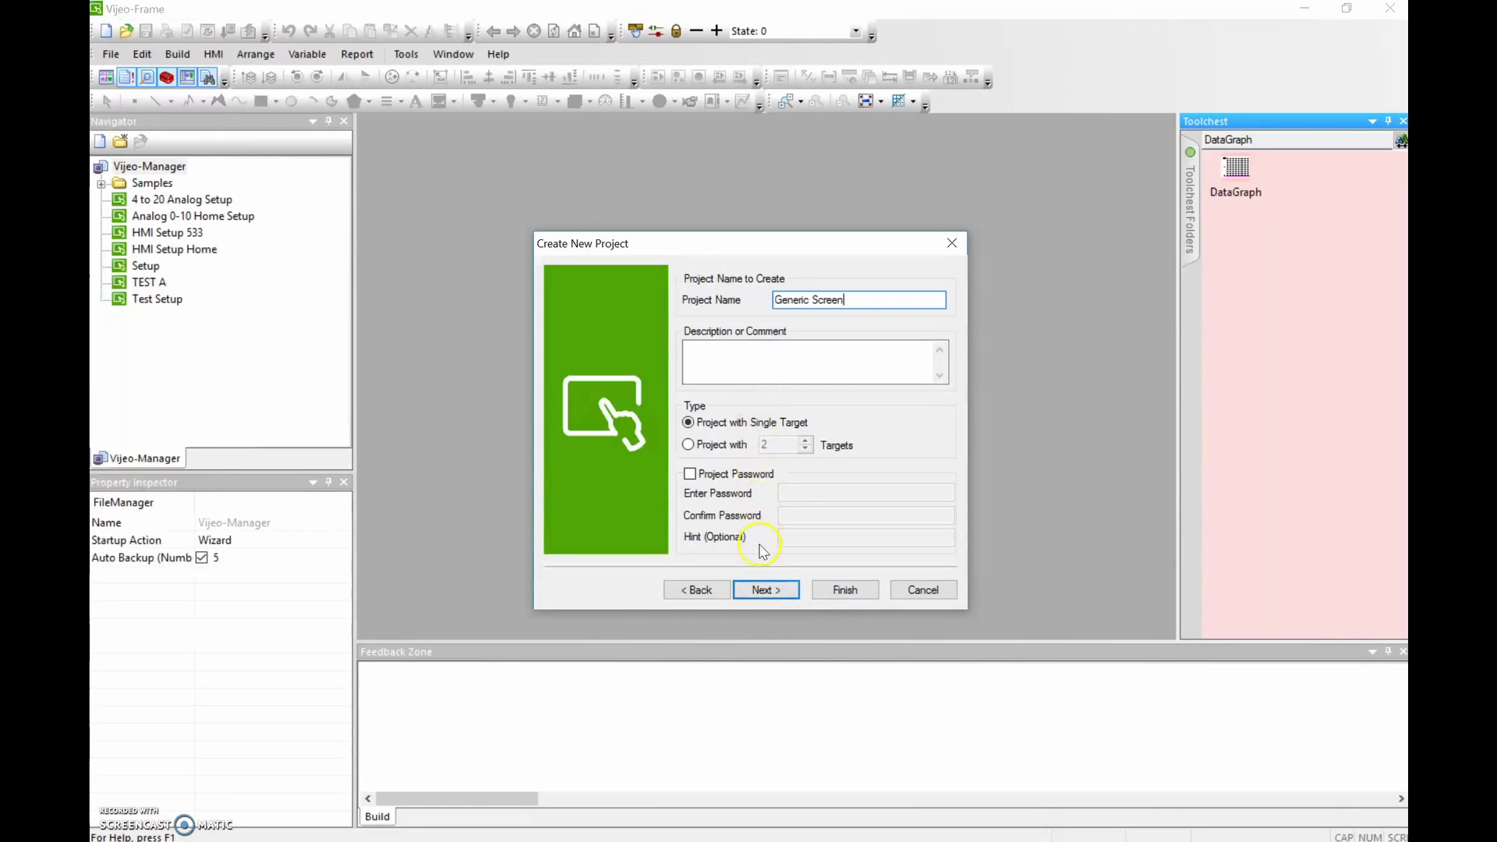
click(765, 587)
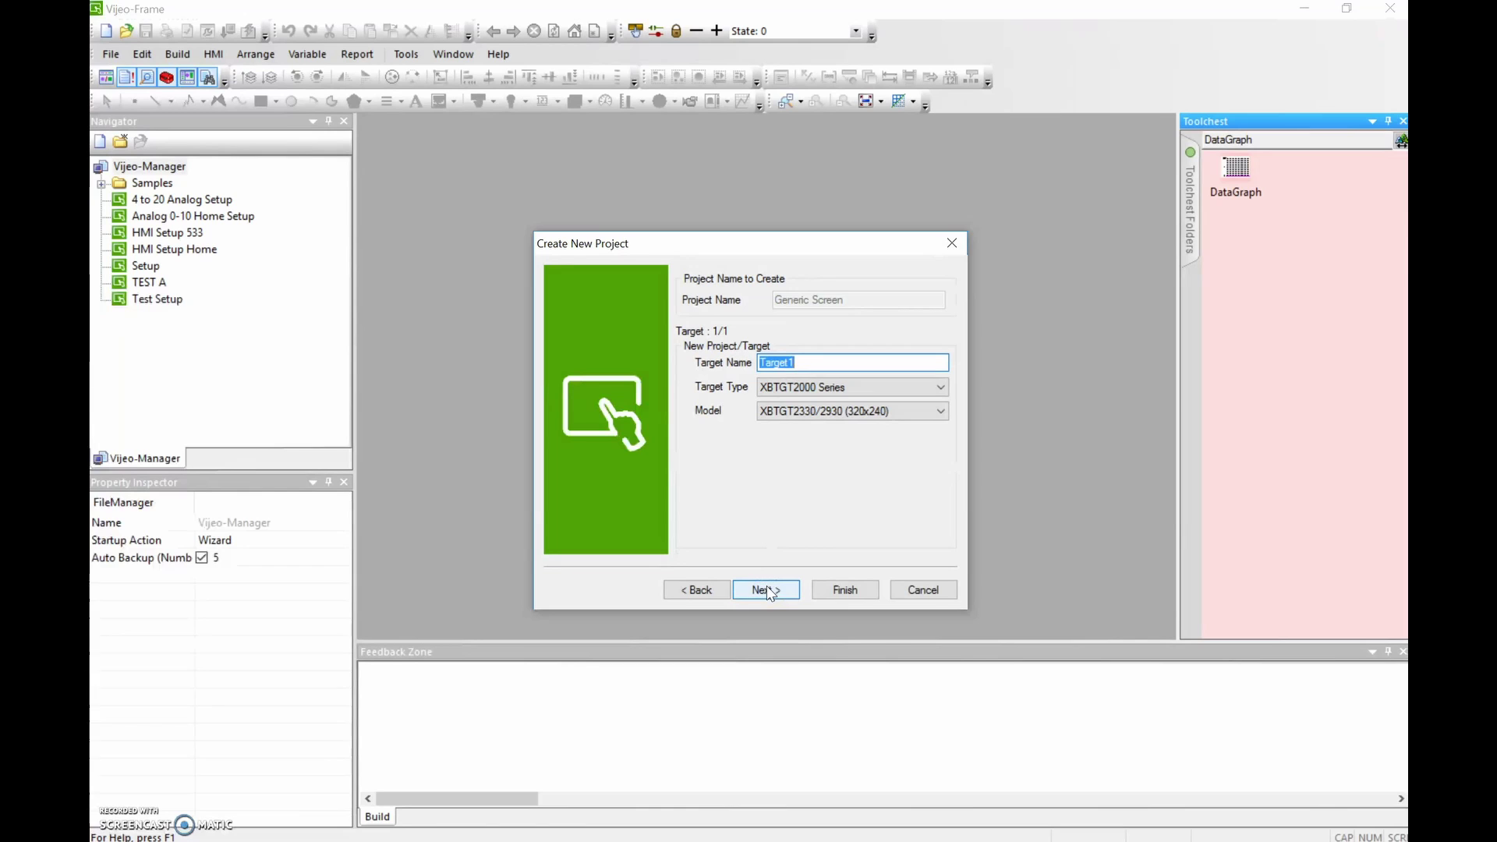
Name the target HMI, with target type XBTGT2000 Series and model XBTGT2330/2930 (320x240), and continue to the network setup
key(BackSpace)
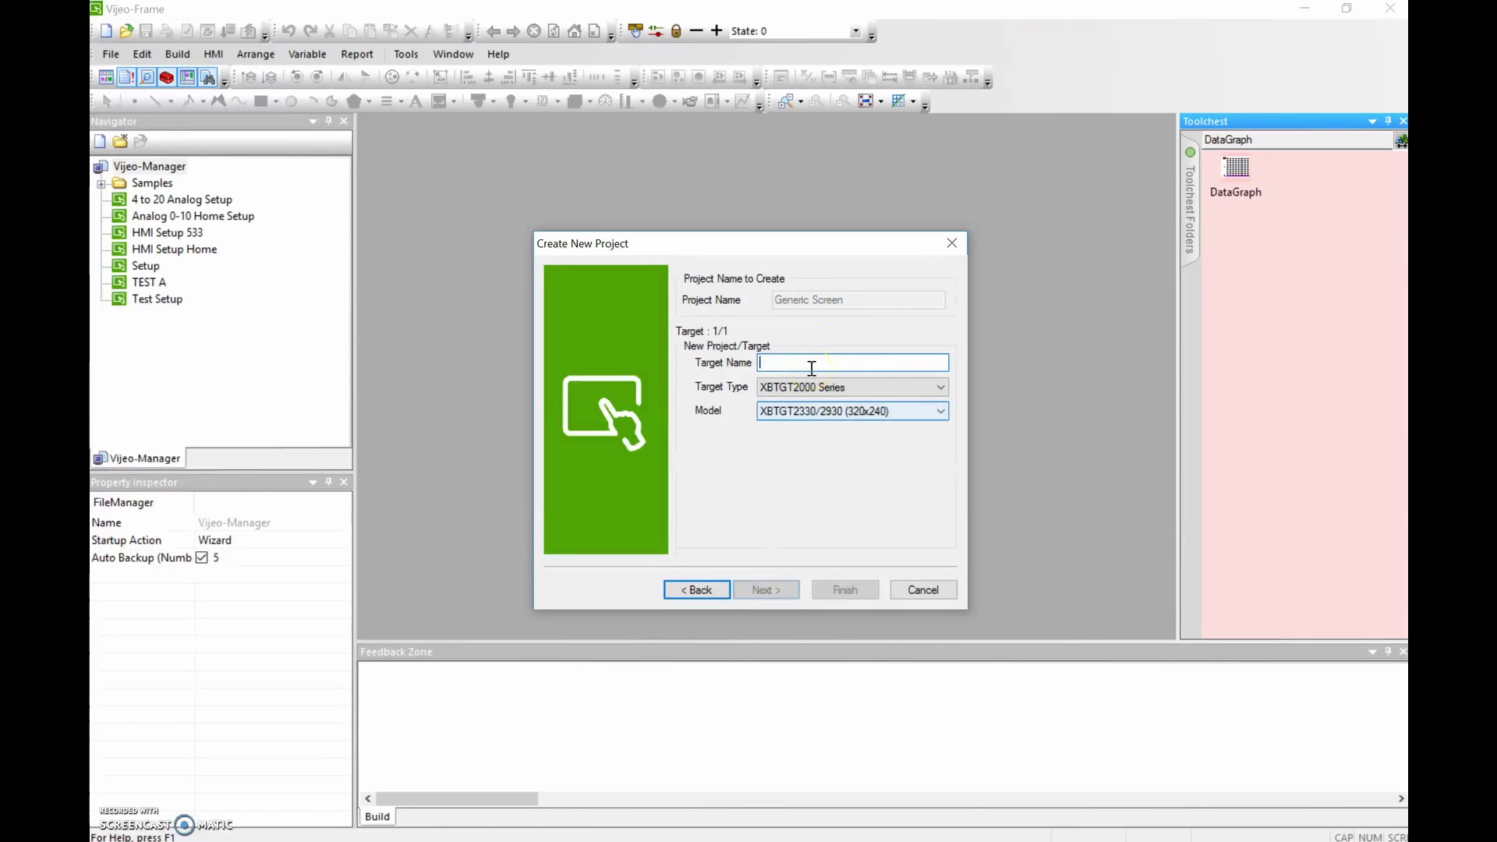
text(HMI)
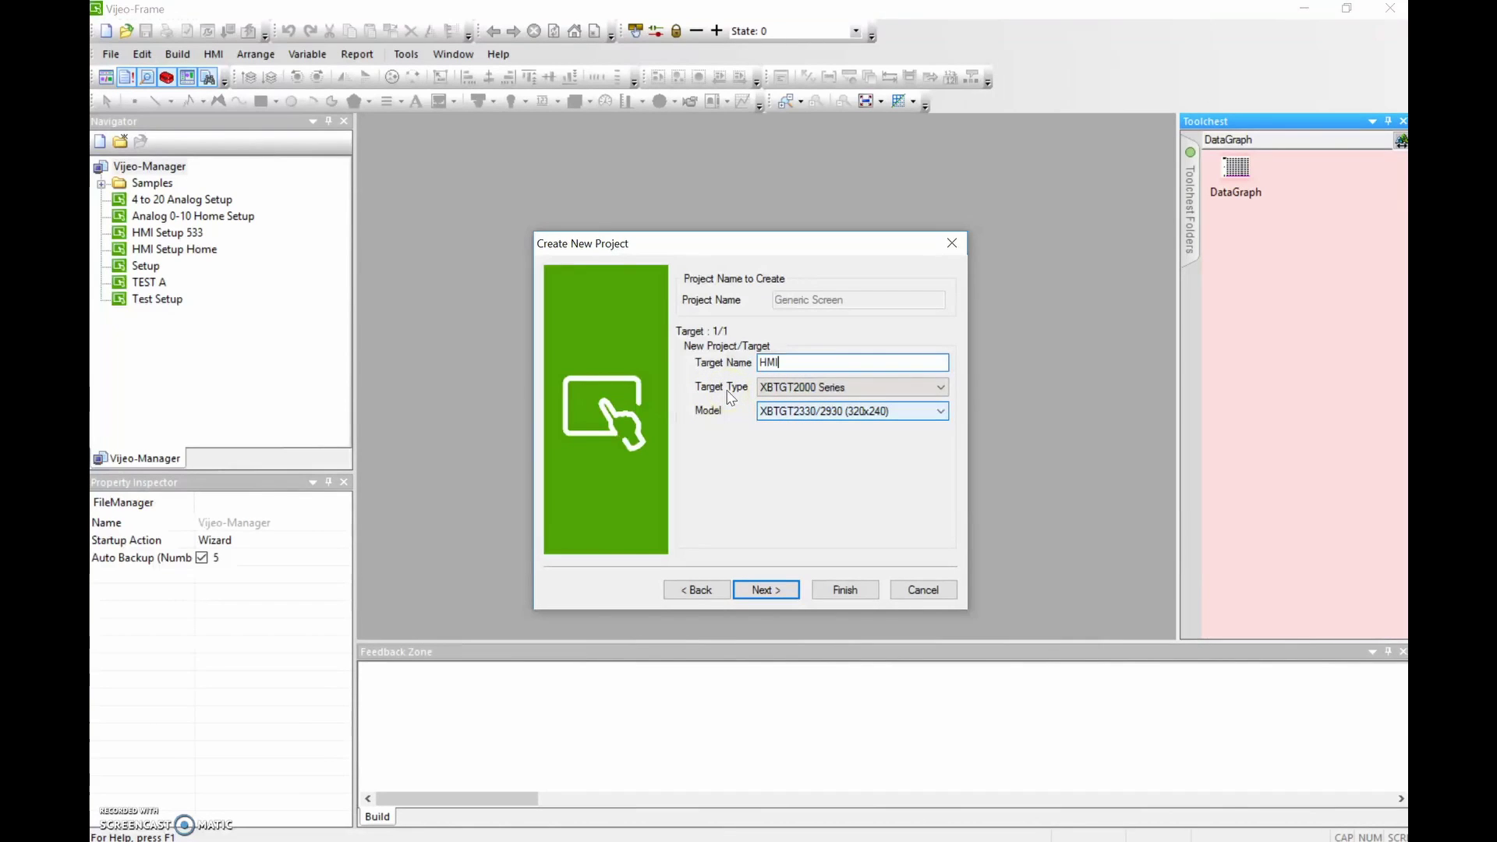
click(942, 388)
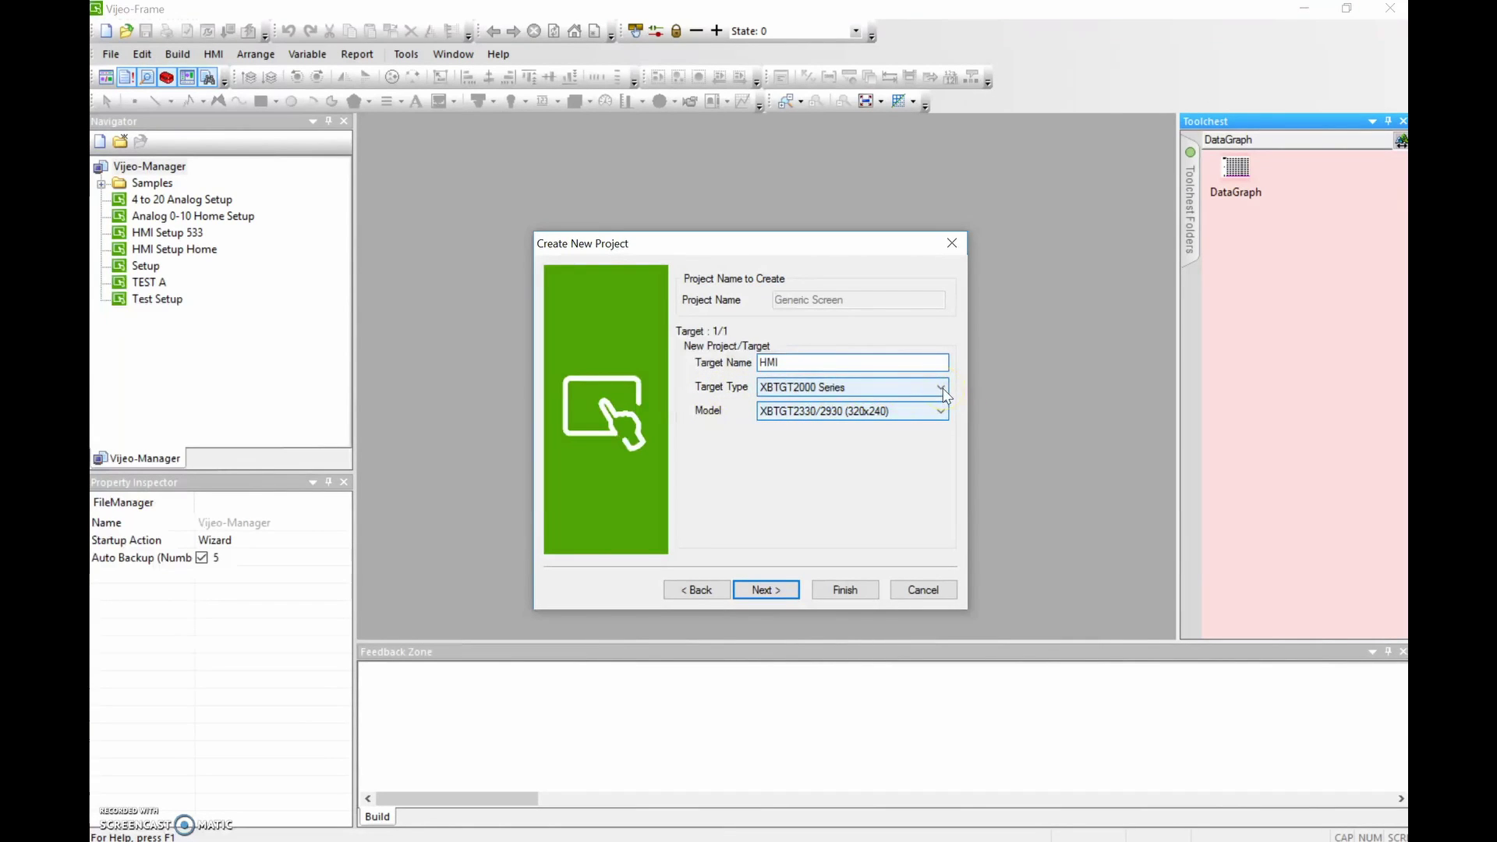
click(836, 388)
click(942, 390)
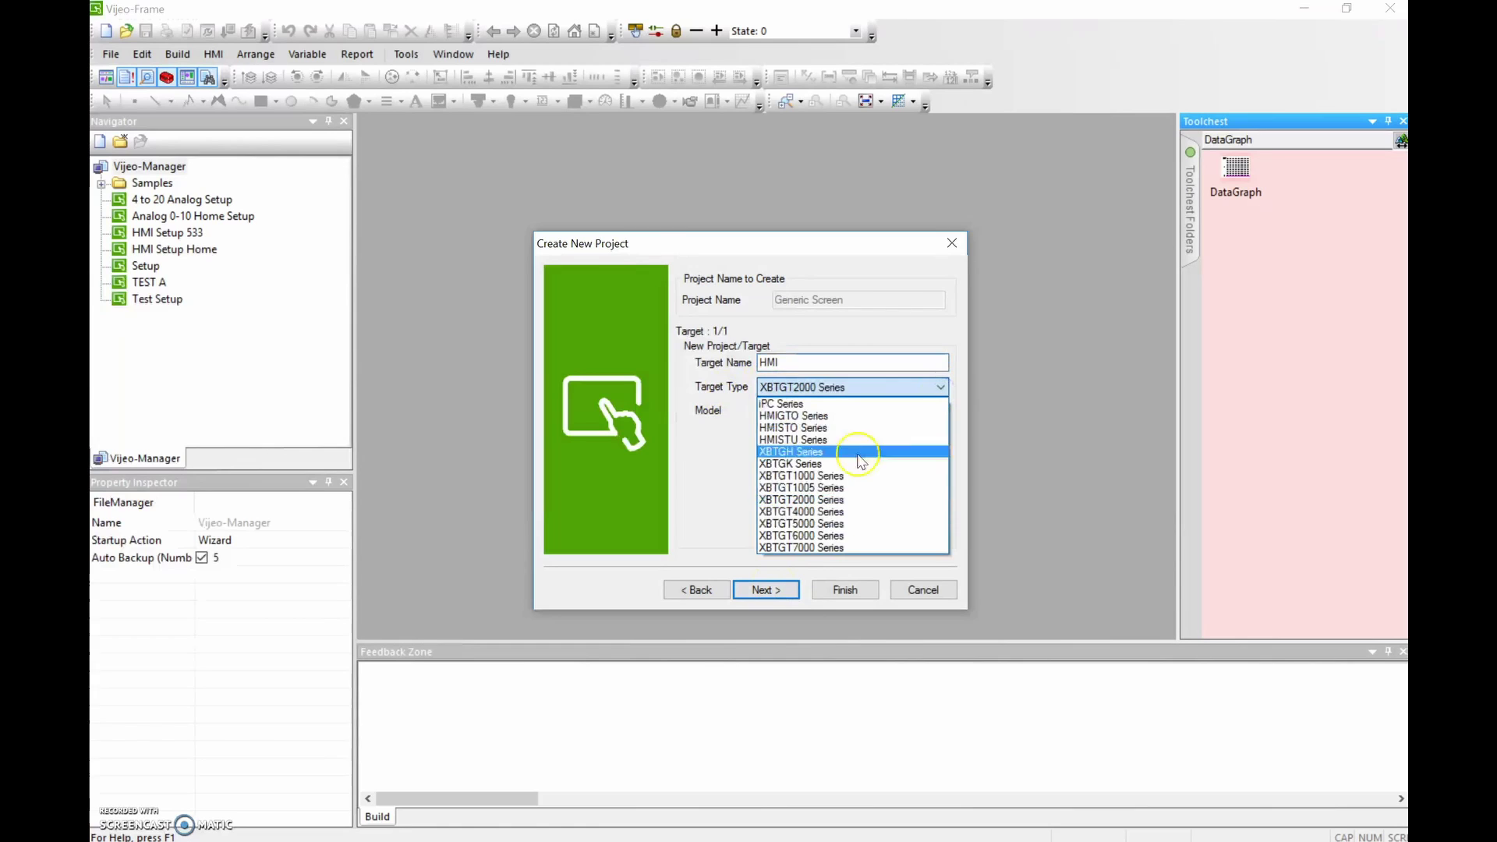
click(811, 500)
click(941, 413)
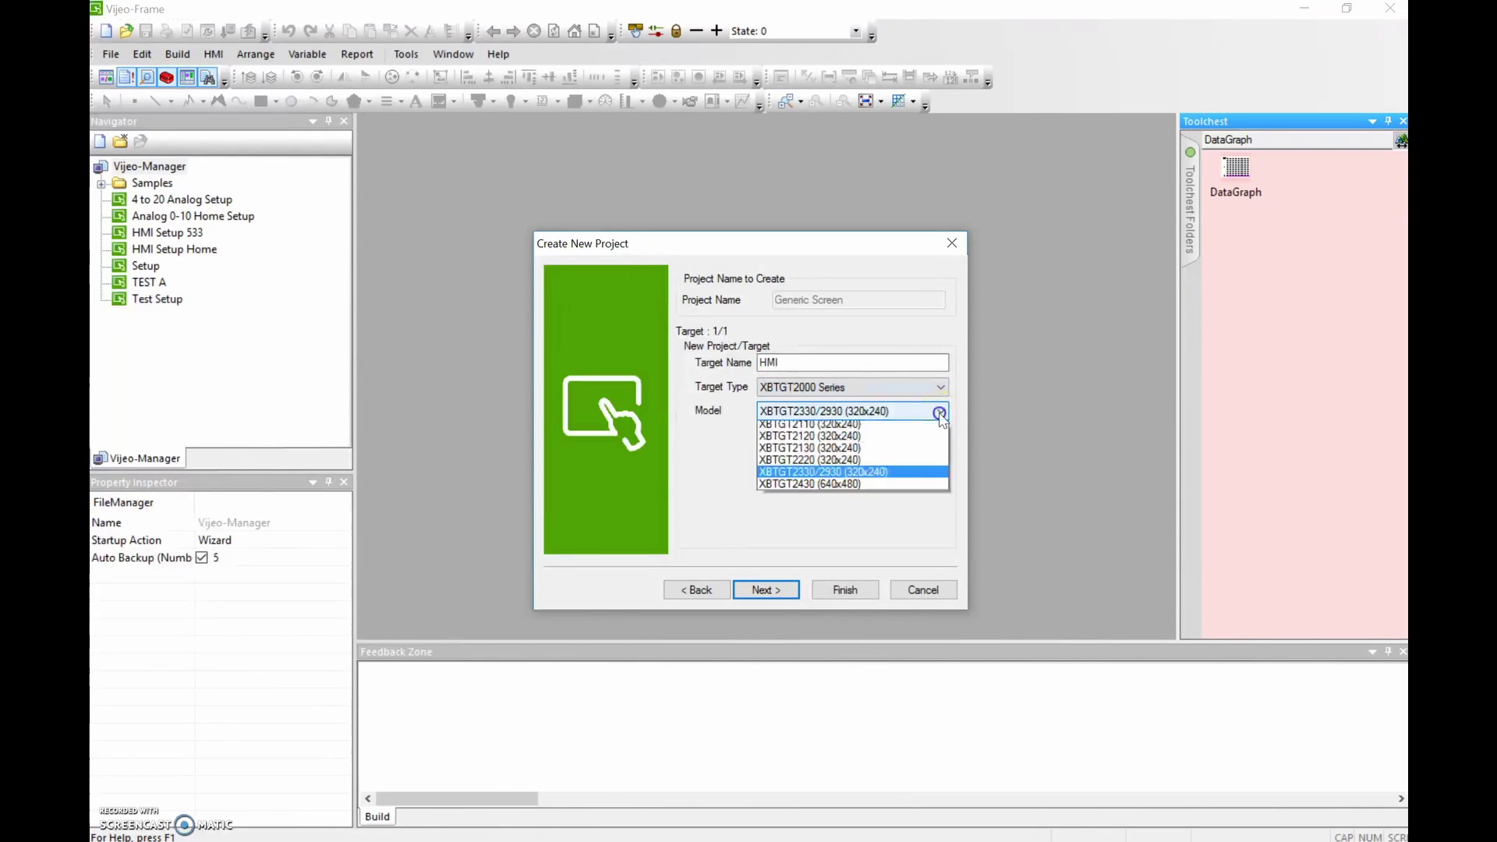
click(817, 476)
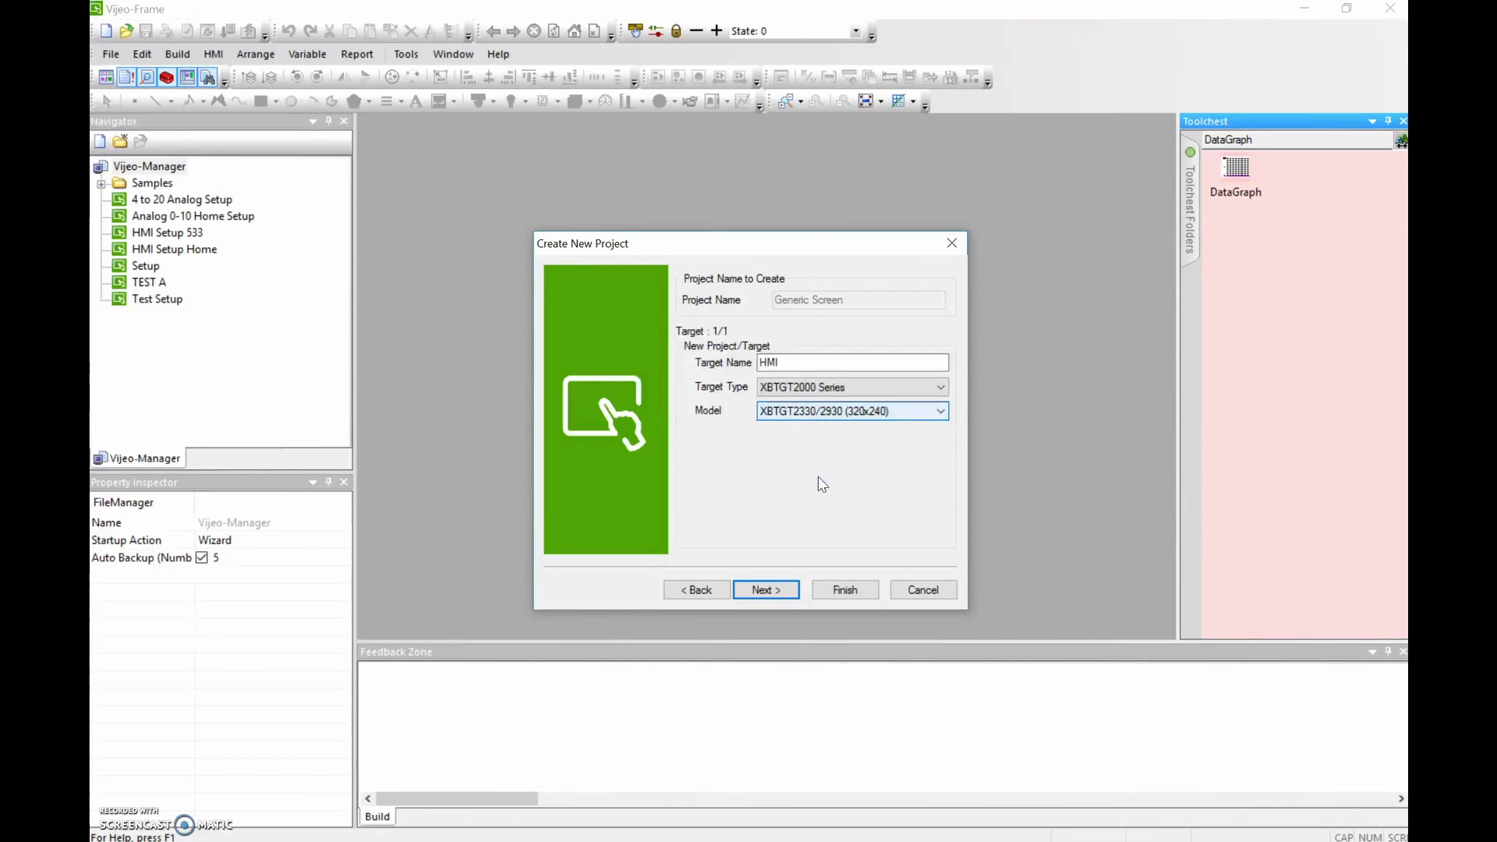
click(762, 592)
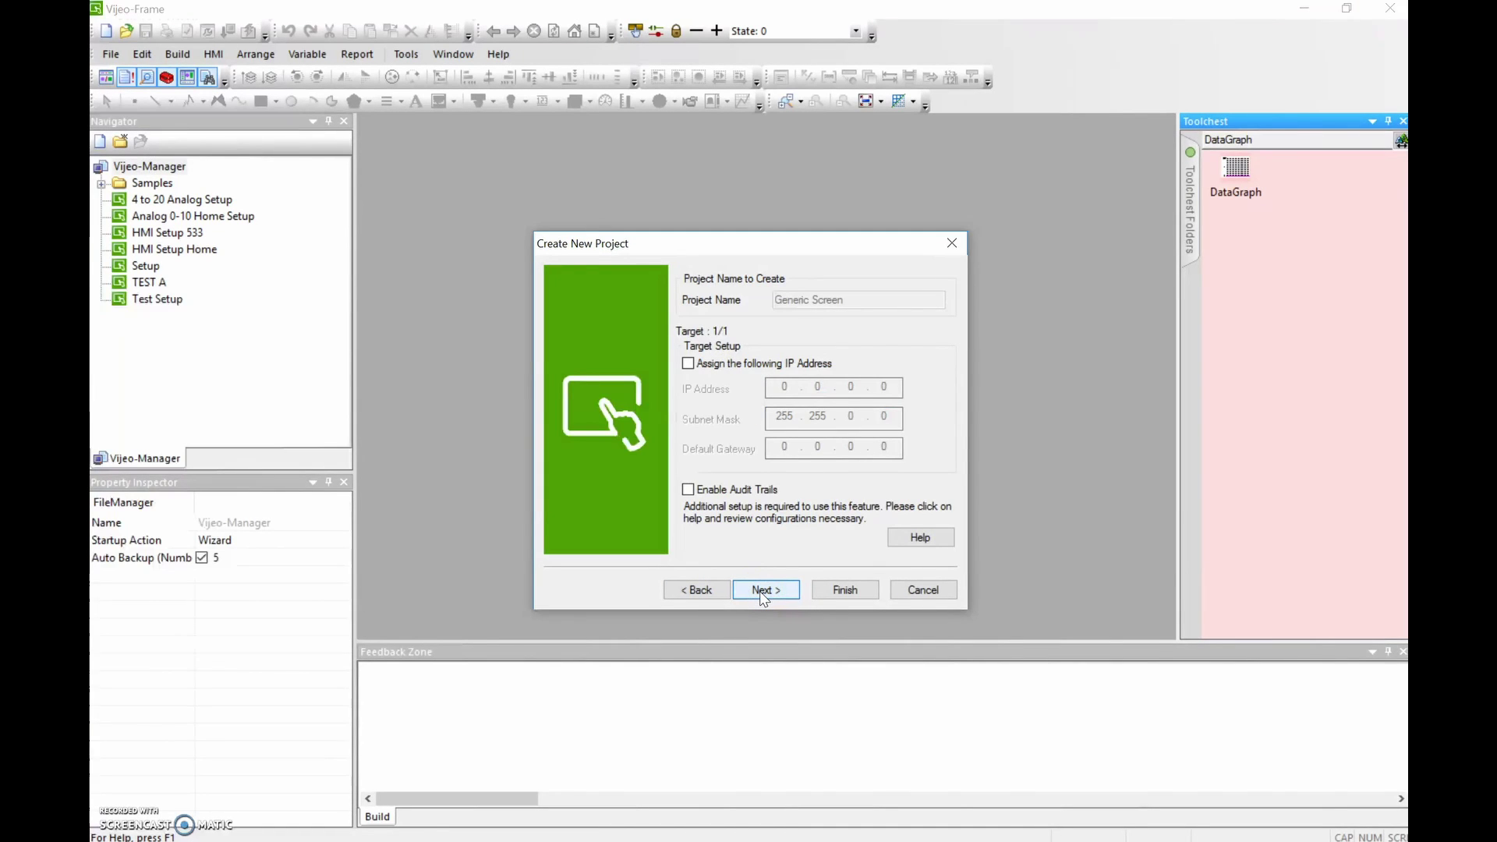
Enable a fixed IP address for the target and set it to 192.168.2.12
click(688, 365)
click(789, 388)
key(BackSpace)
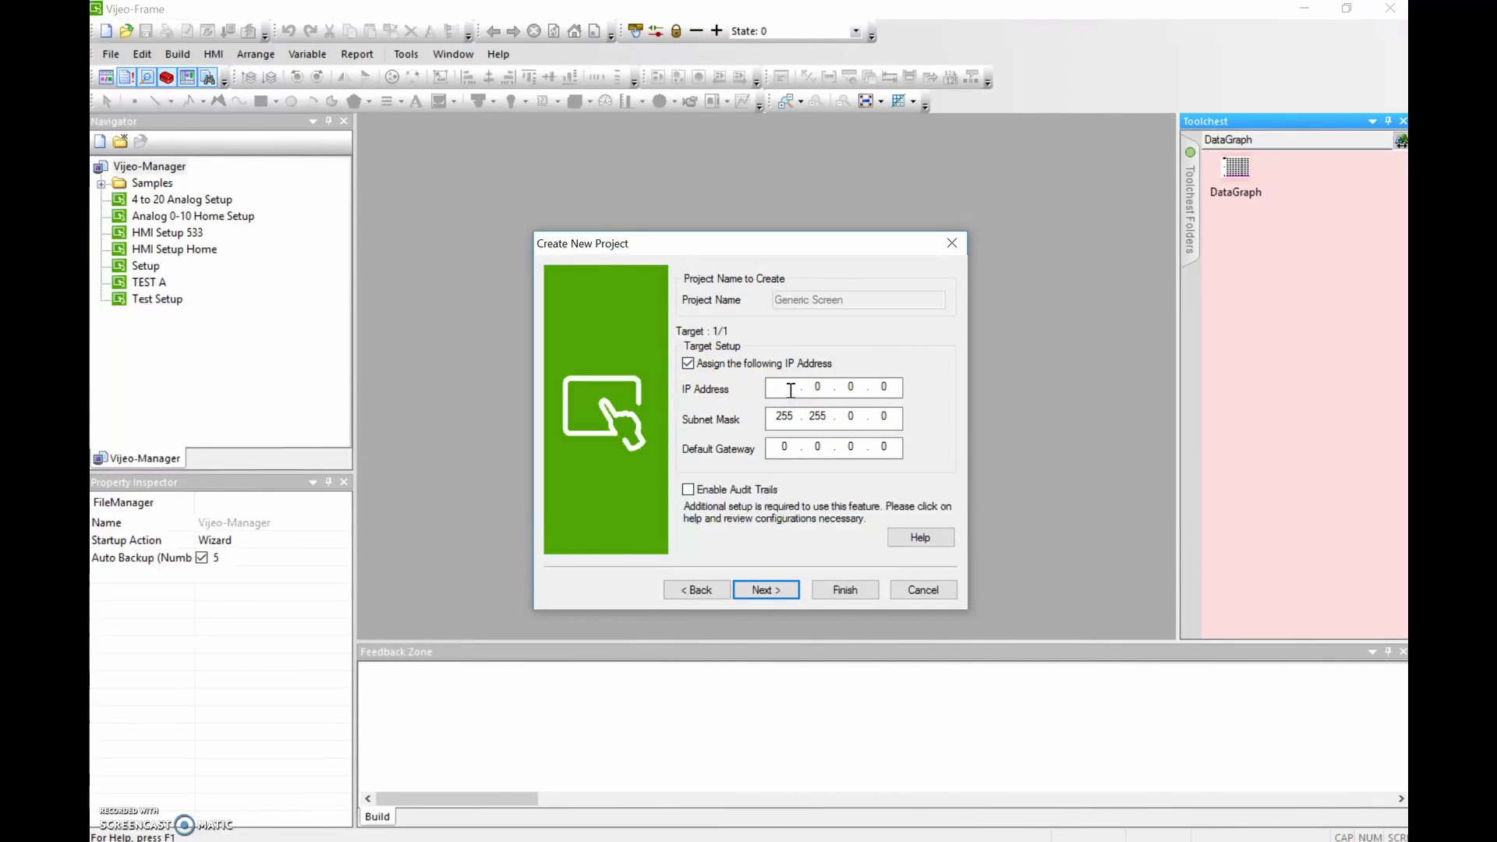
text(192 . 168 . 2)
key(BackSpace)
text(12)
Set the target's subnet mask to 255.255.255.0 and its default gateway to 192.168.2.1
click(855, 422)
text(255 .)
click(789, 448)
text(192.168.2)
click(885, 446)
text(1)
click(945, 403)
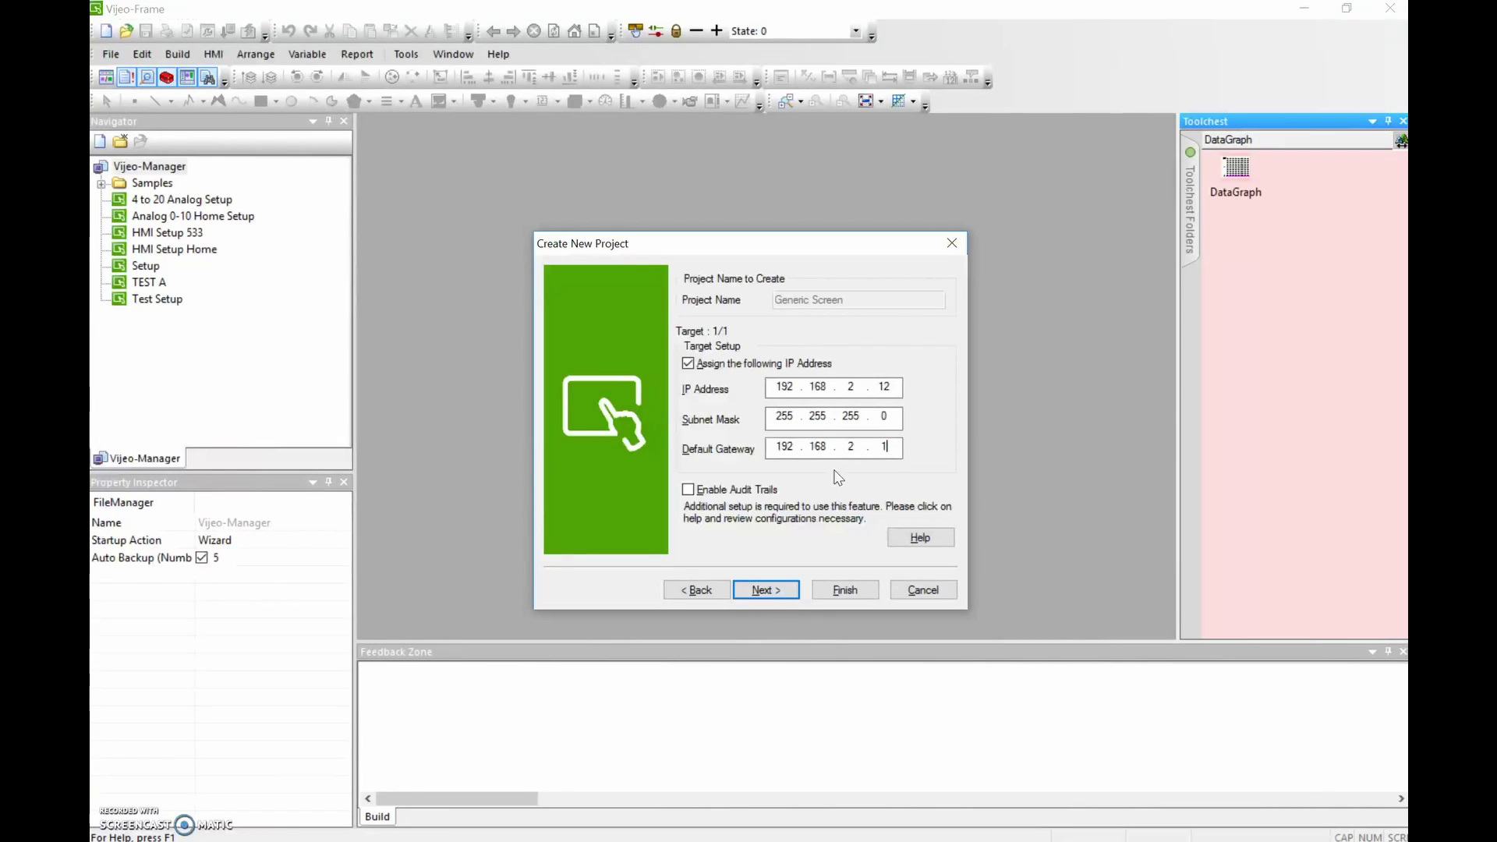
Switch to Command Prompt and run ipconfig to list the computer's network settings
key(alt)
click(109, 835)
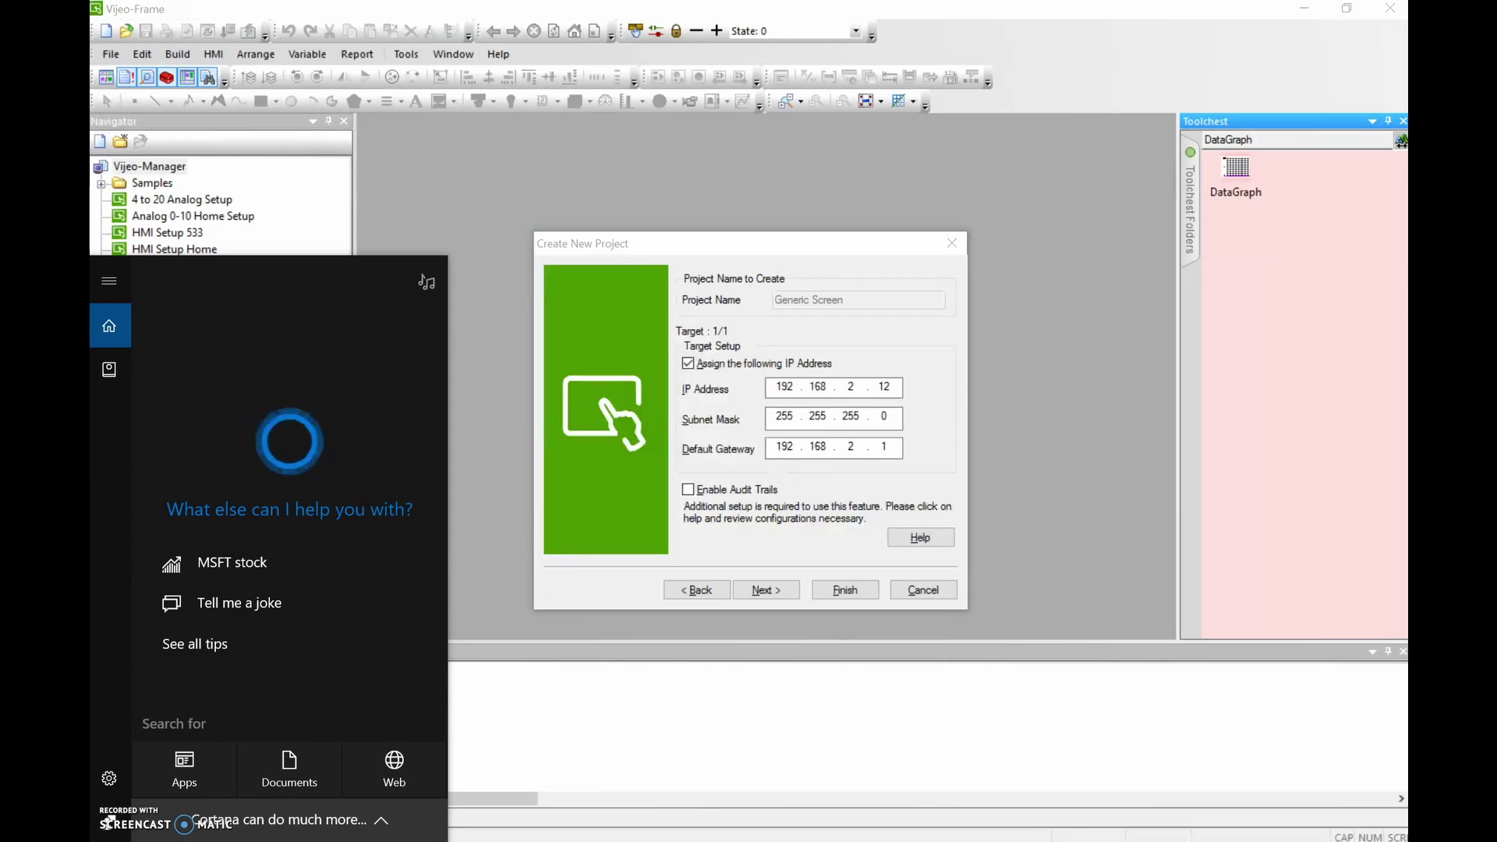
text(comm)
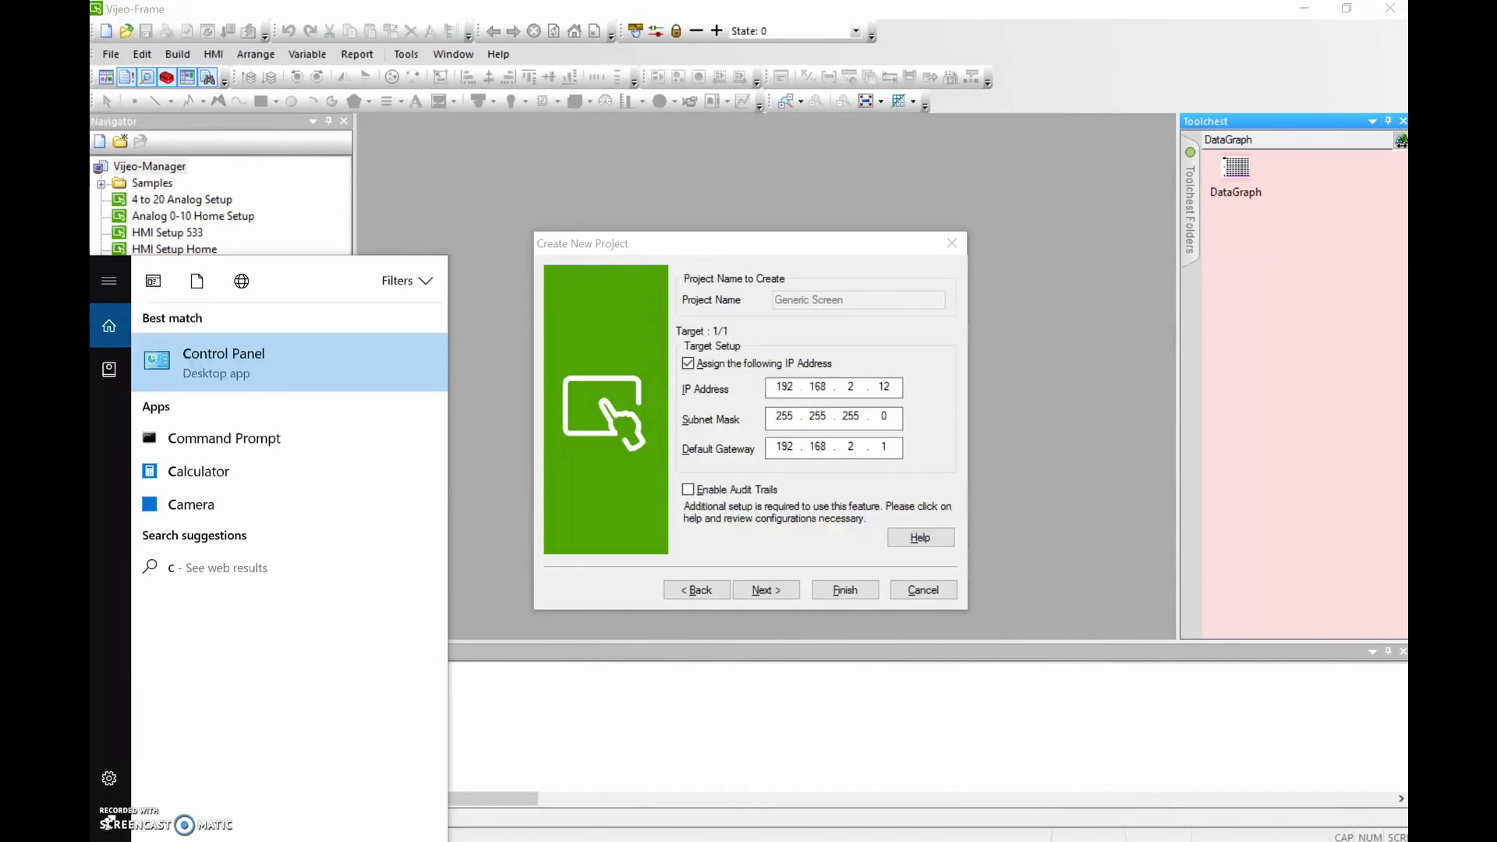
click(215, 374)
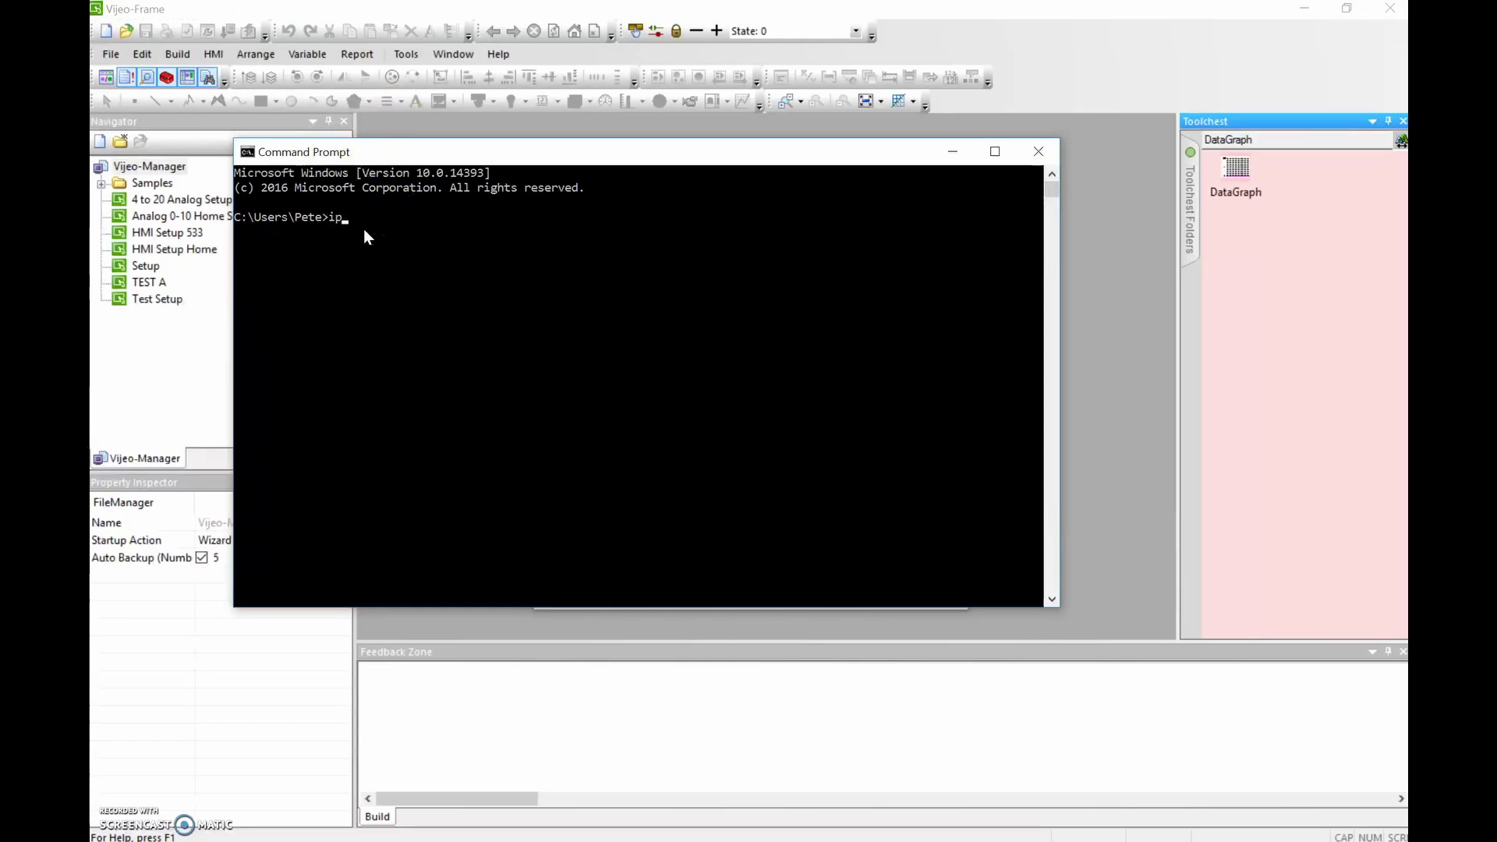
text(nfig)
click(409, 237)
key(Return)
click(463, 263)
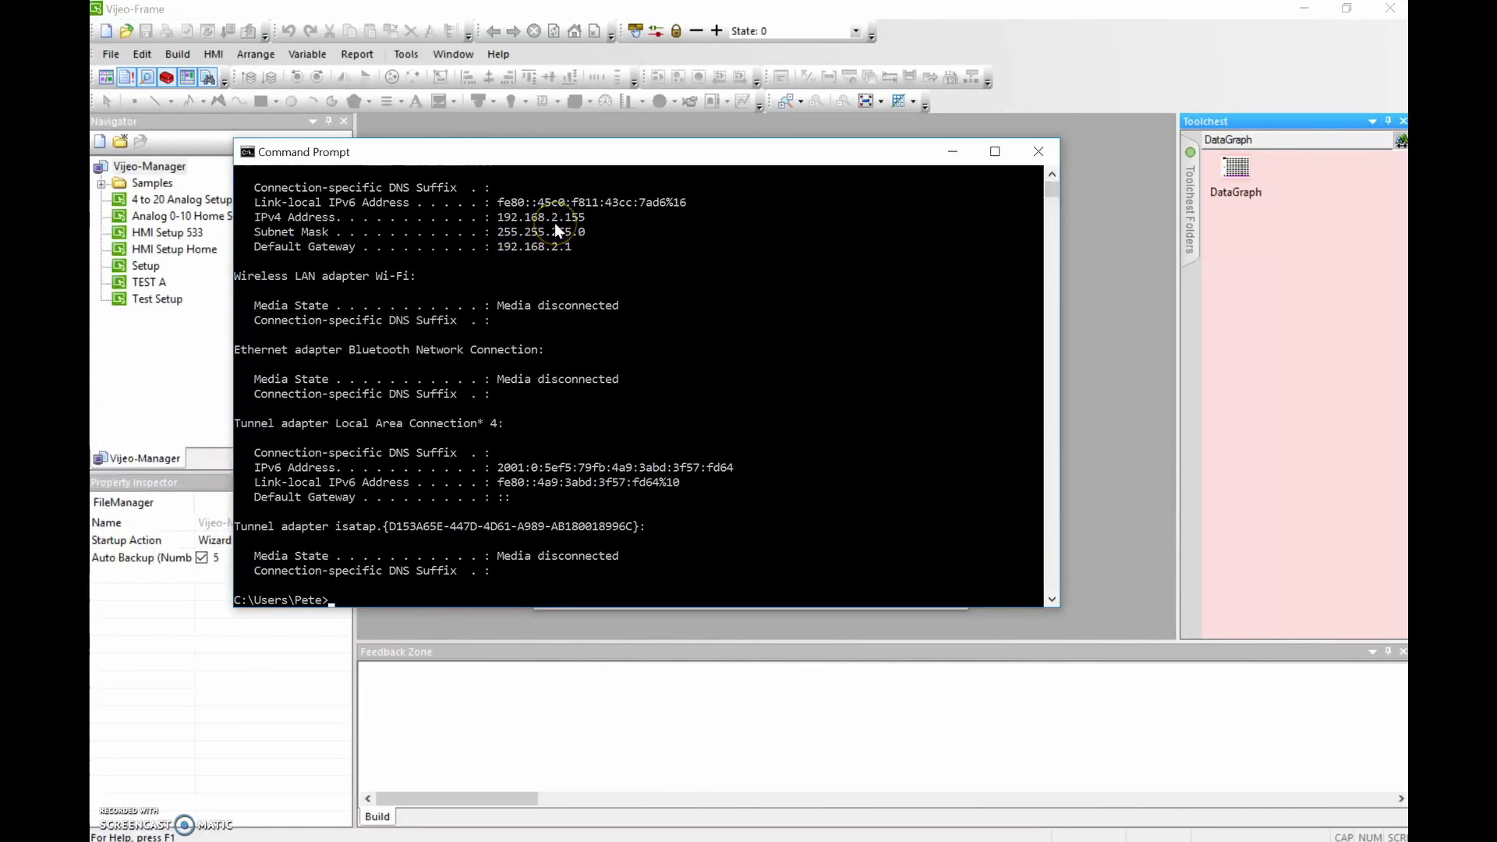
Check the computer's IPv4 address, subnet mask and default gateway in the ipconfig output, and close Command Prompt
click(513, 236)
click(533, 248)
click(575, 254)
click(521, 232)
click(797, 222)
click(562, 223)
click(1039, 153)
Enter 12 as the last octet of the target's IP address and finish creating the project without adding equipment
click(890, 388)
text(12)
key(Tab)
key(Tab)
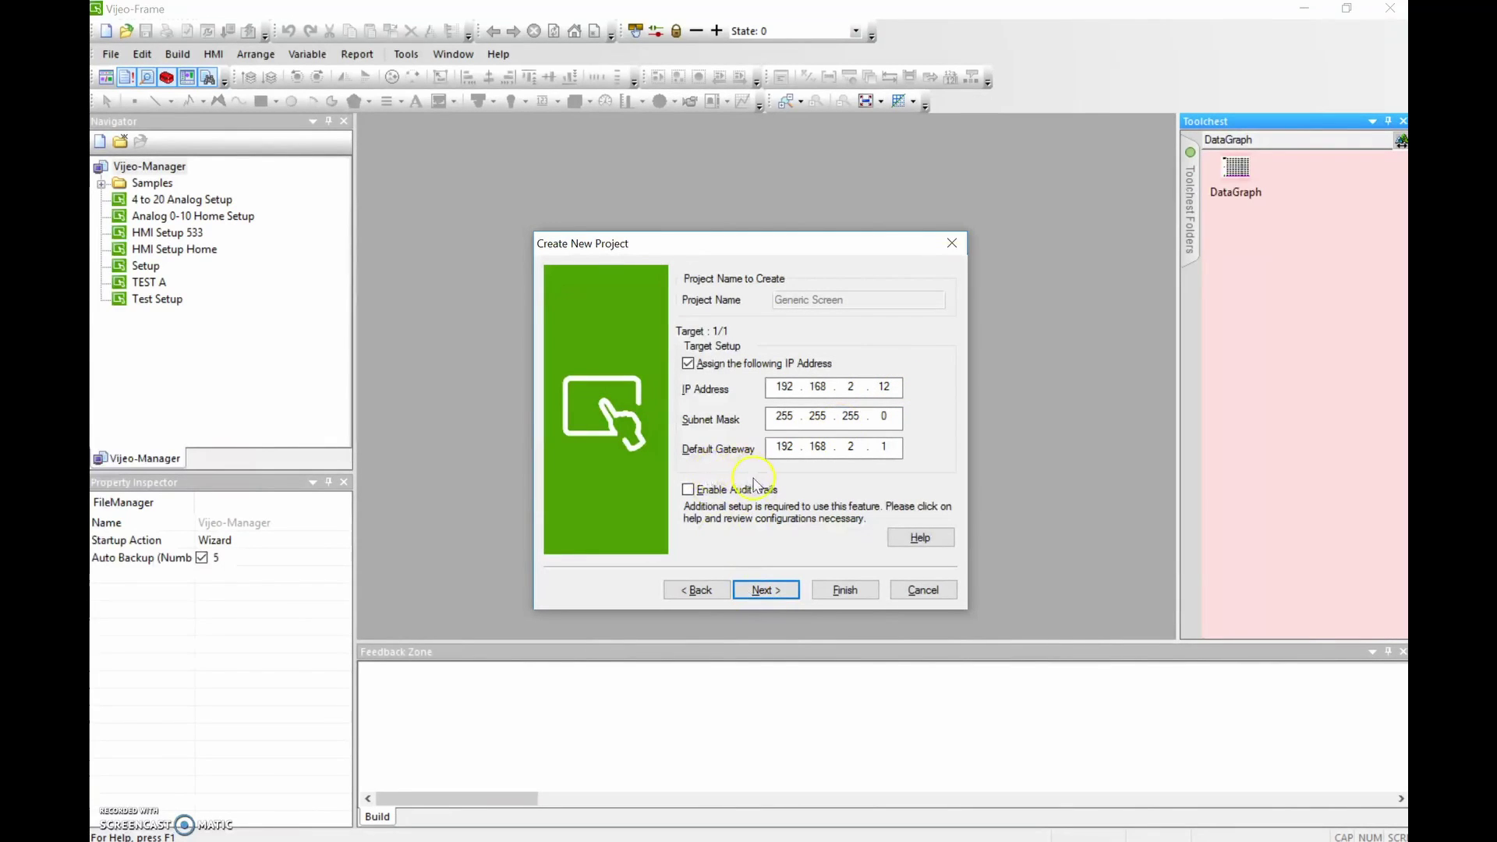
click(765, 591)
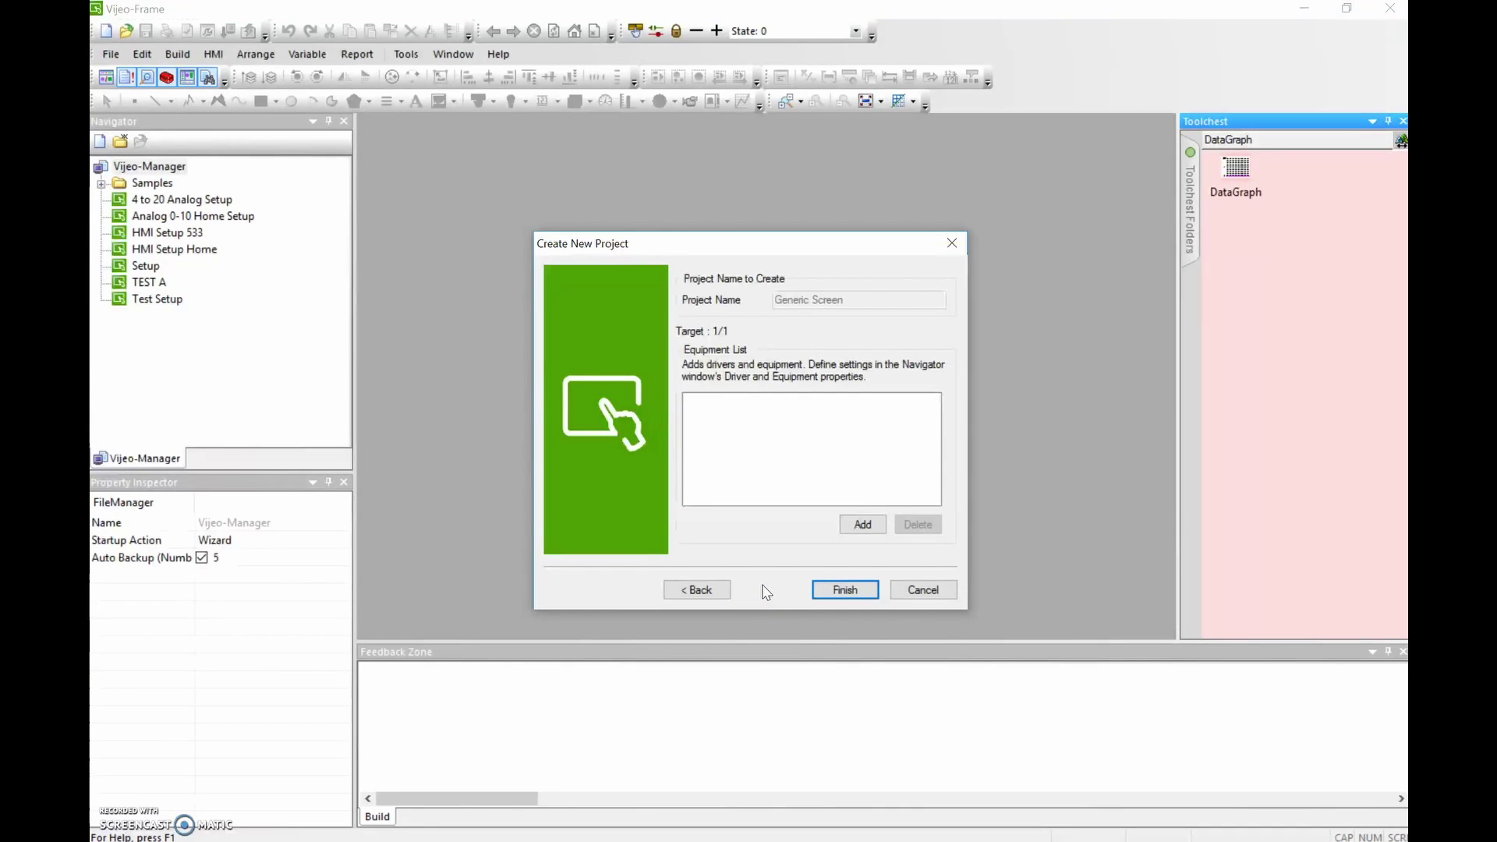
click(752, 405)
click(831, 591)
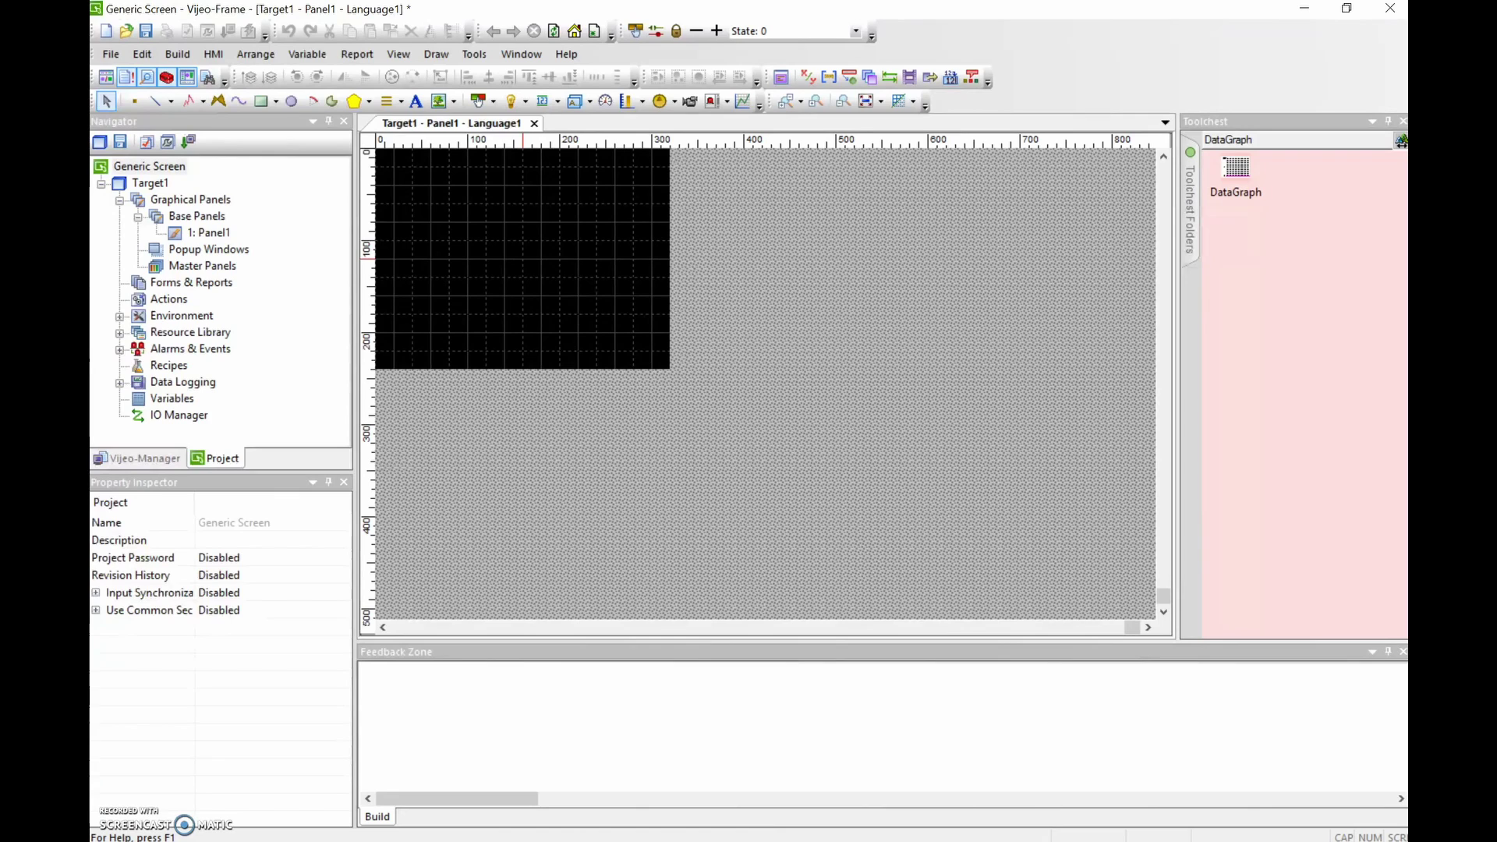
Draw an image frame on Panel1 from its origin, covering the whole panel at about 320 x 240 pixels
click(335, 593)
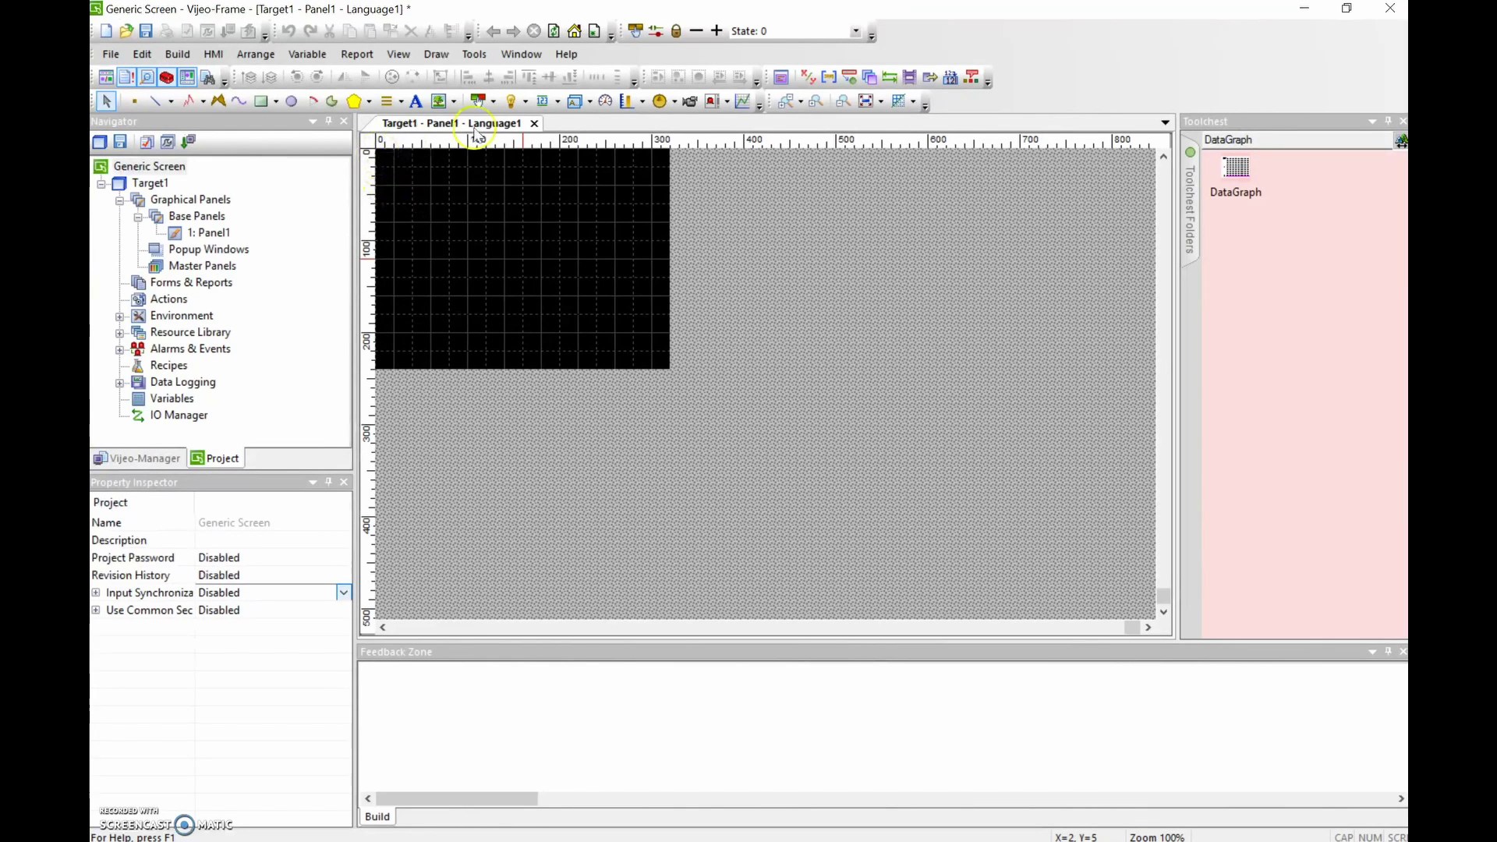
click(439, 107)
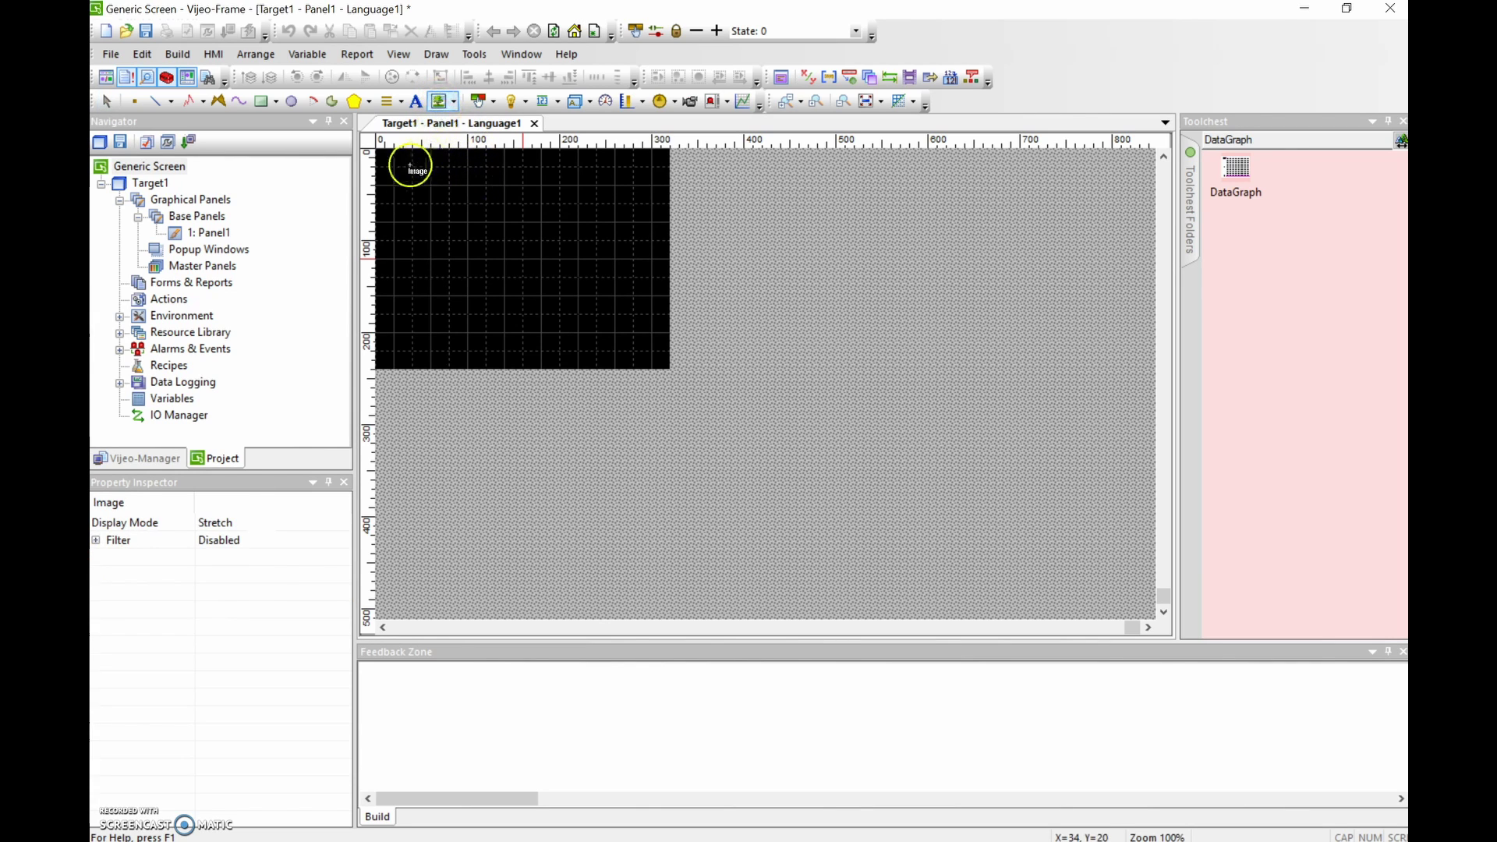
click(453, 102)
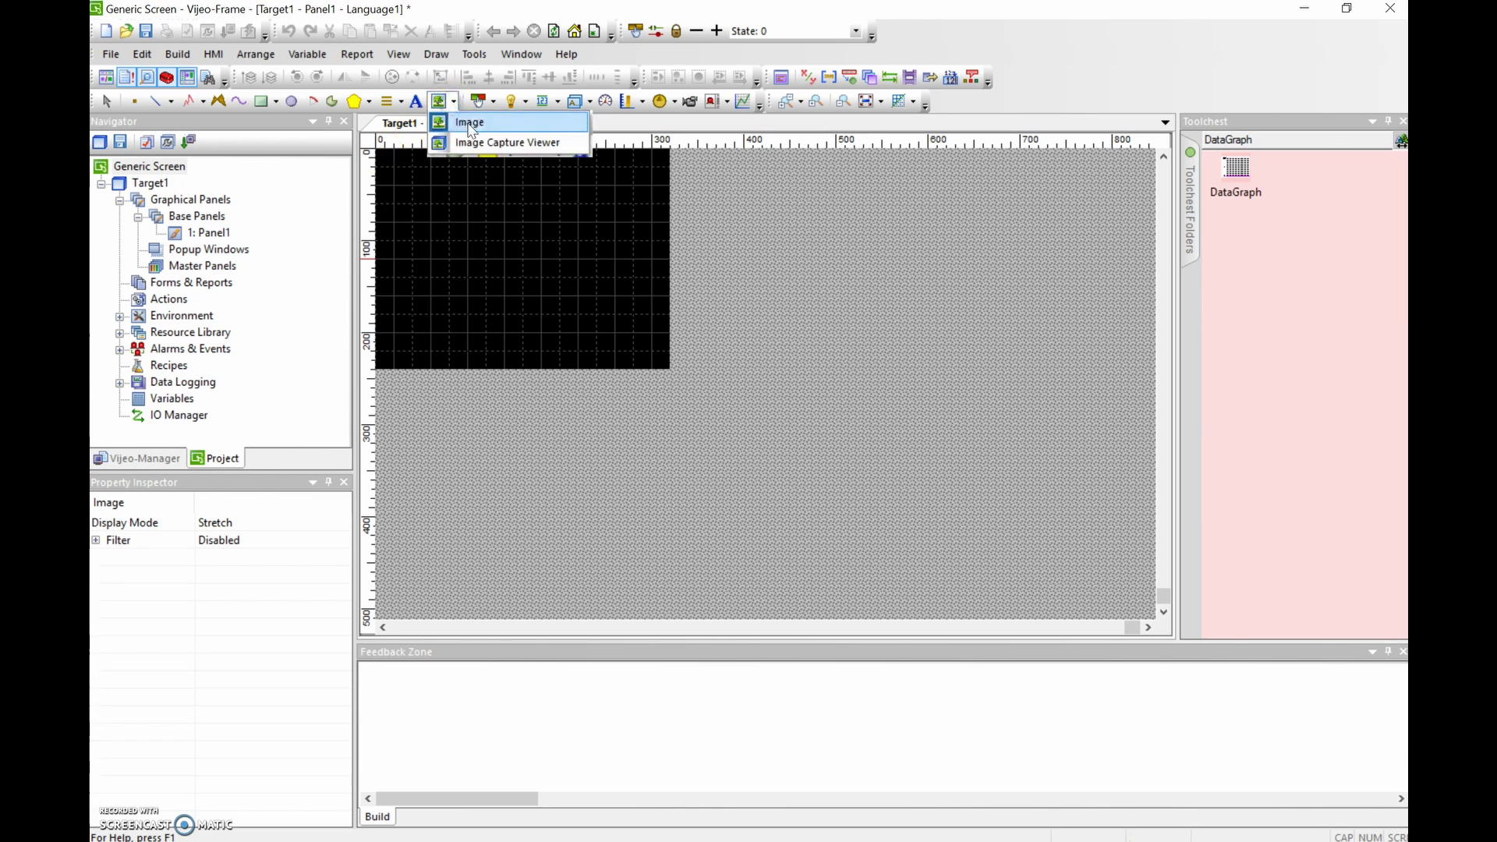
click(471, 123)
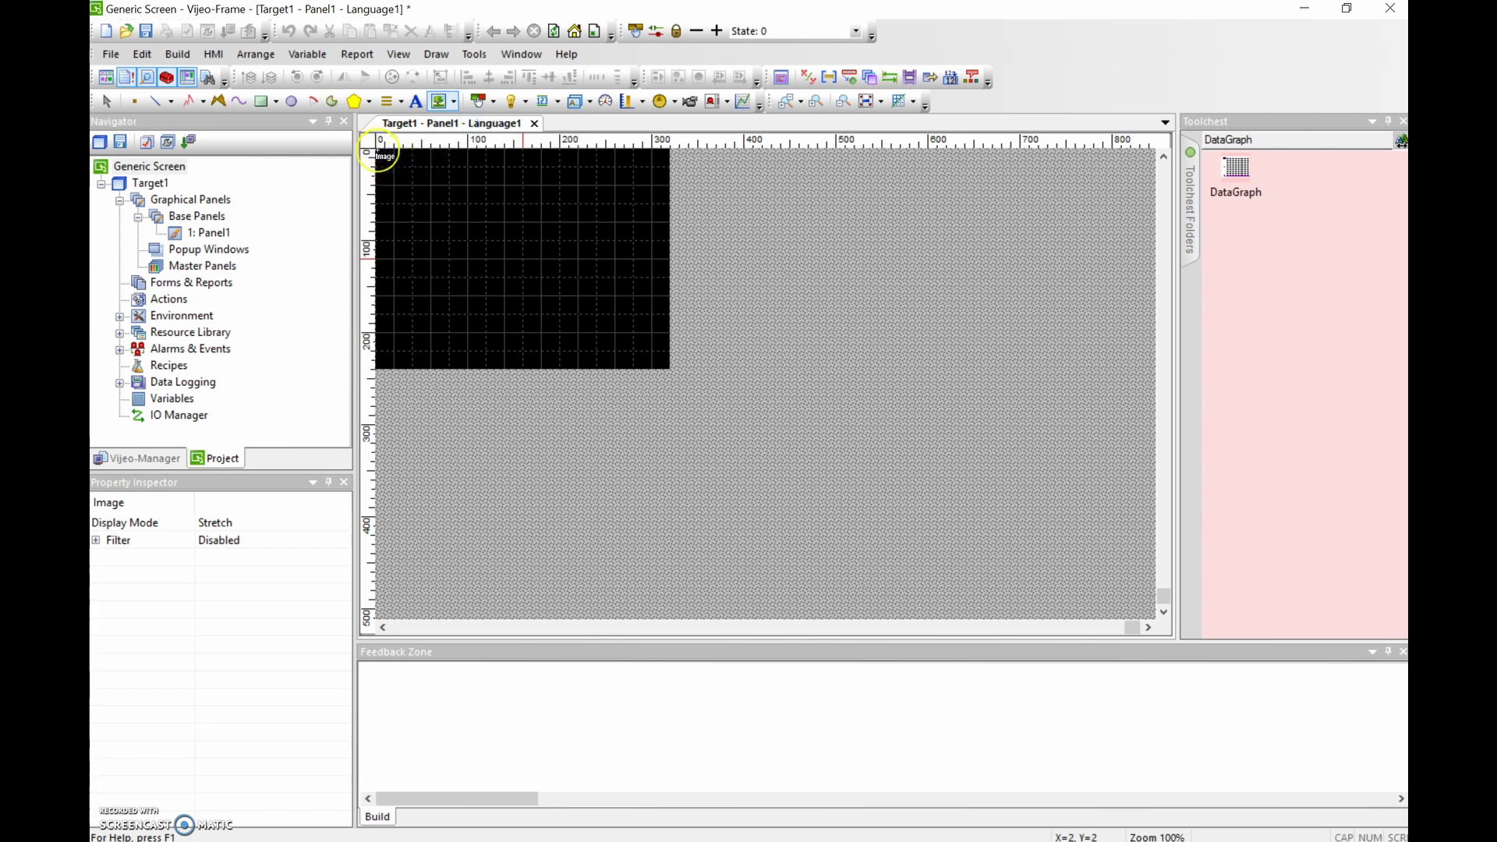
drag(377, 152, 663, 413)
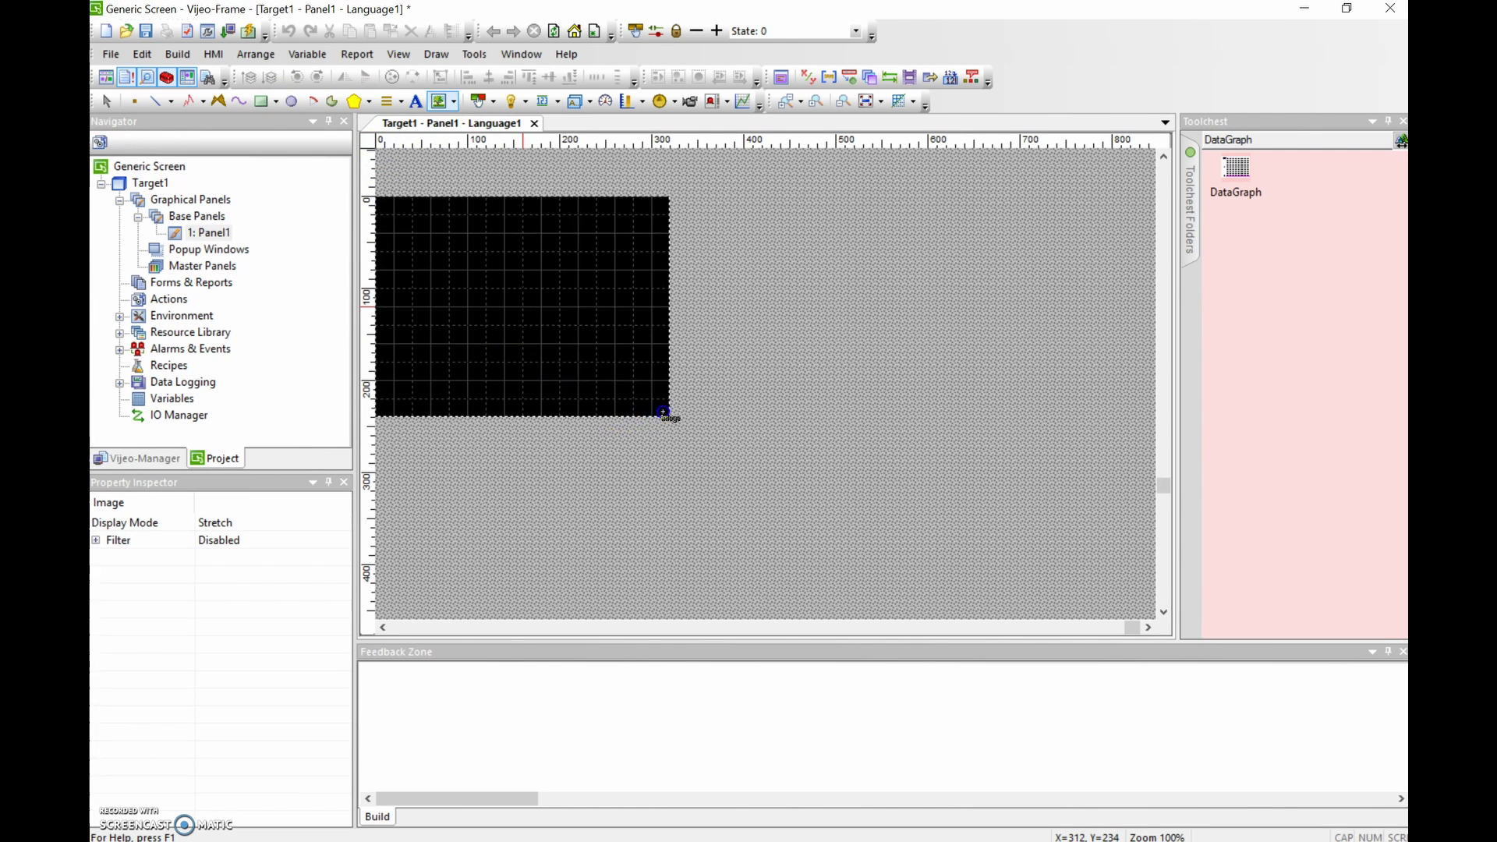
mouse_move(663, 413)
mouse_down()
mouse_move(562, 351)
mouse_move(664, 412)
mouse_move(662, 398)
mouse_up()
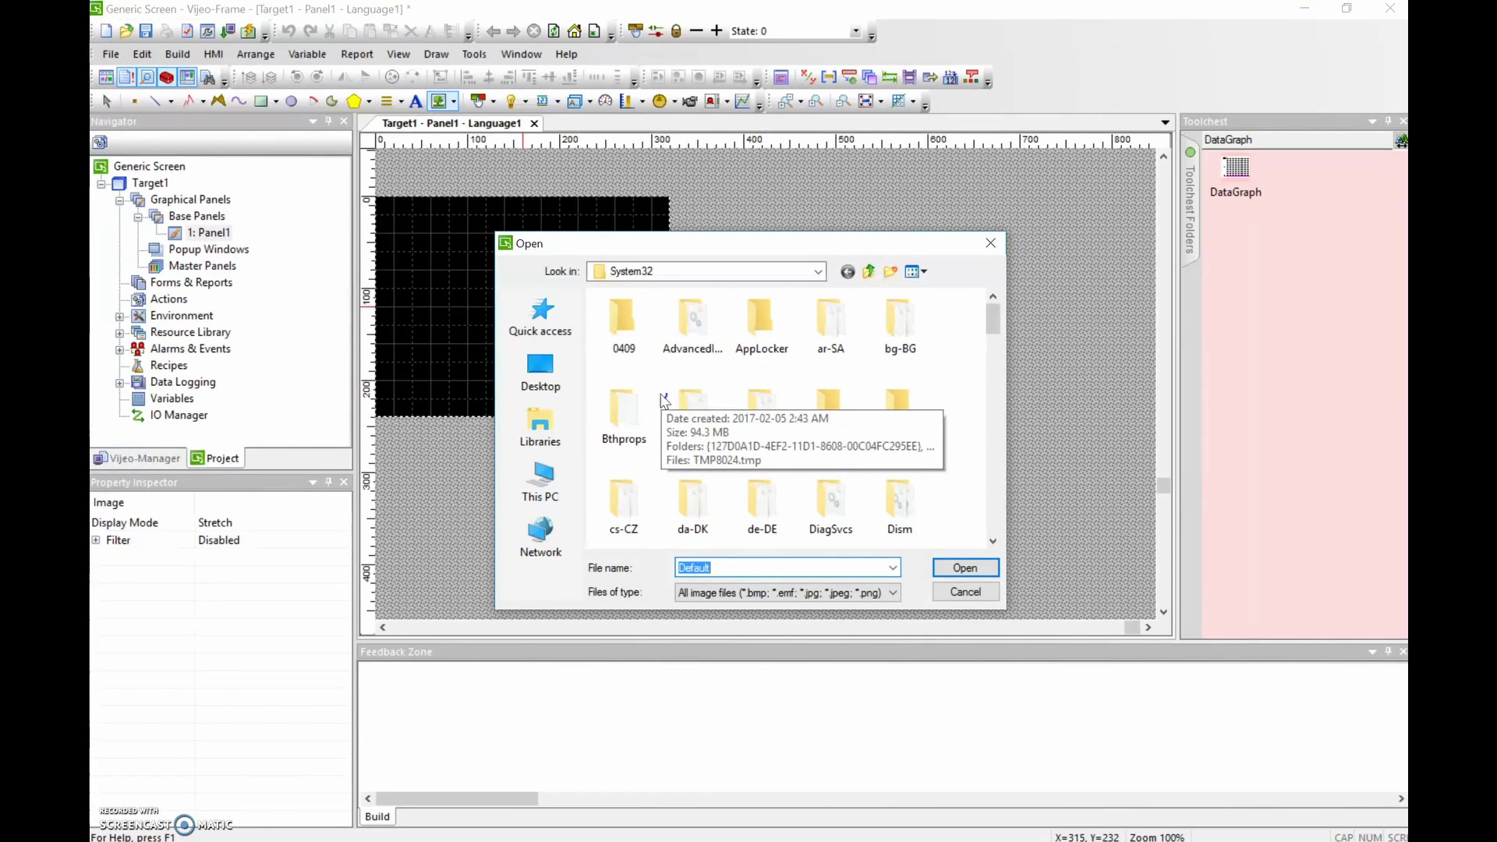
Load the brushed_metal_silver_texture_by_sweetsoulsister picture from the Vijeo-Designer folder into the image frame as the panel background
click(529, 493)
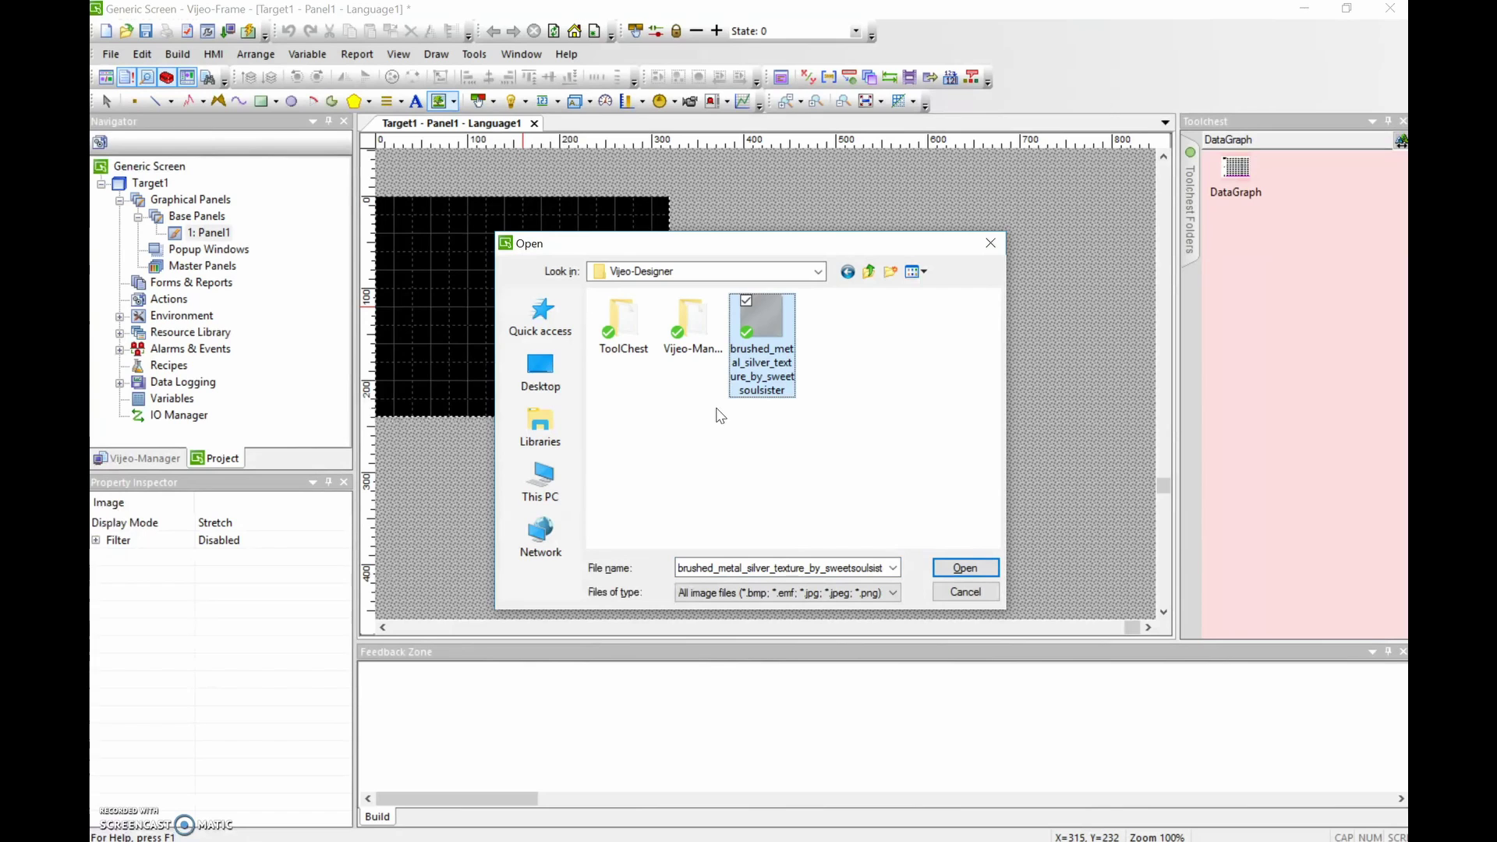
click(761, 373)
click(783, 399)
click(767, 328)
click(967, 568)
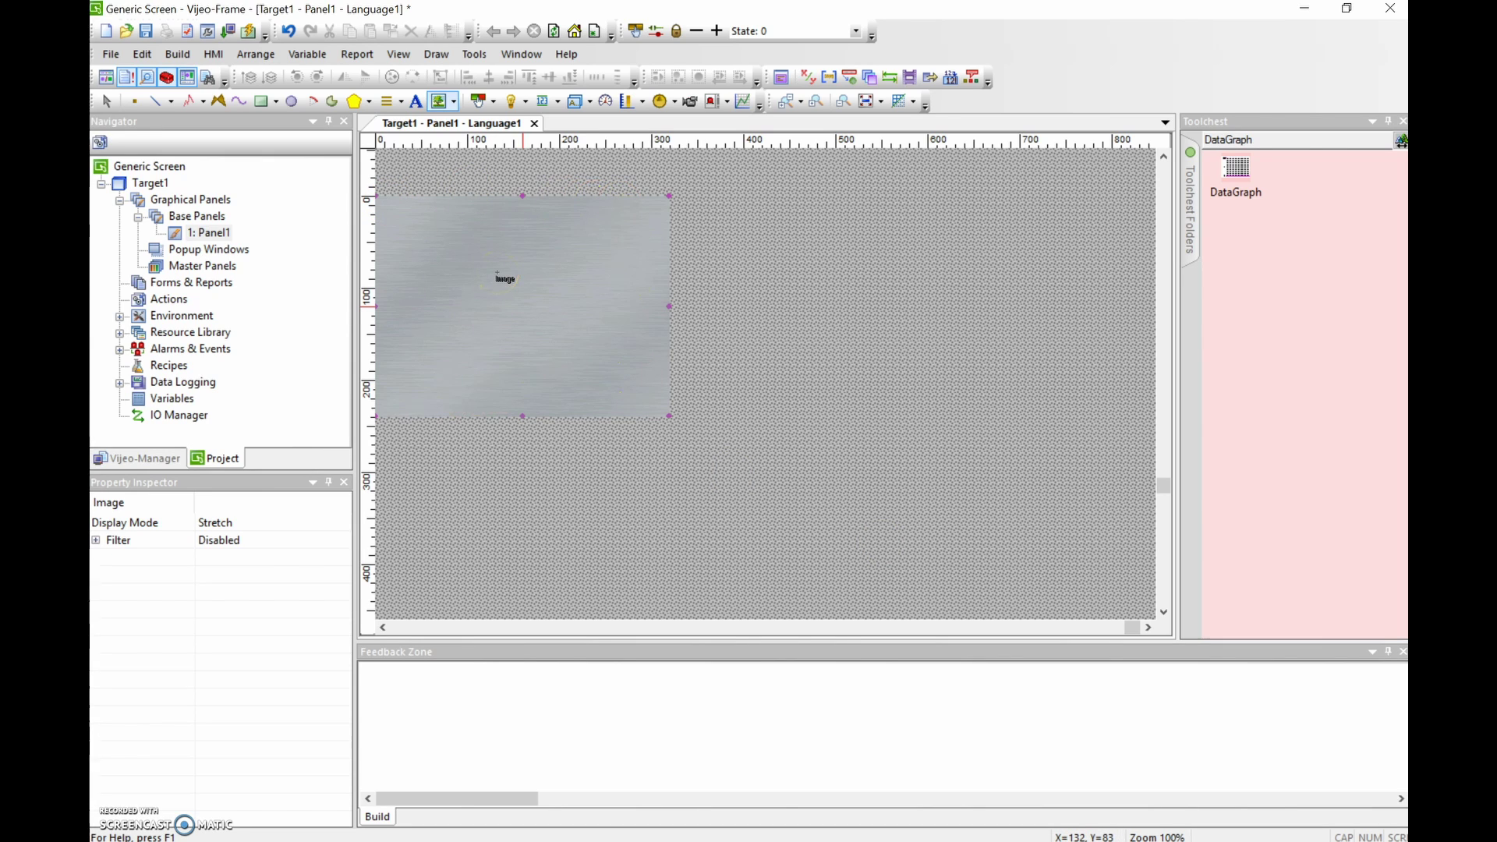
Save the Generic Screen project and return from the Image tool to the selection tool
click(111, 55)
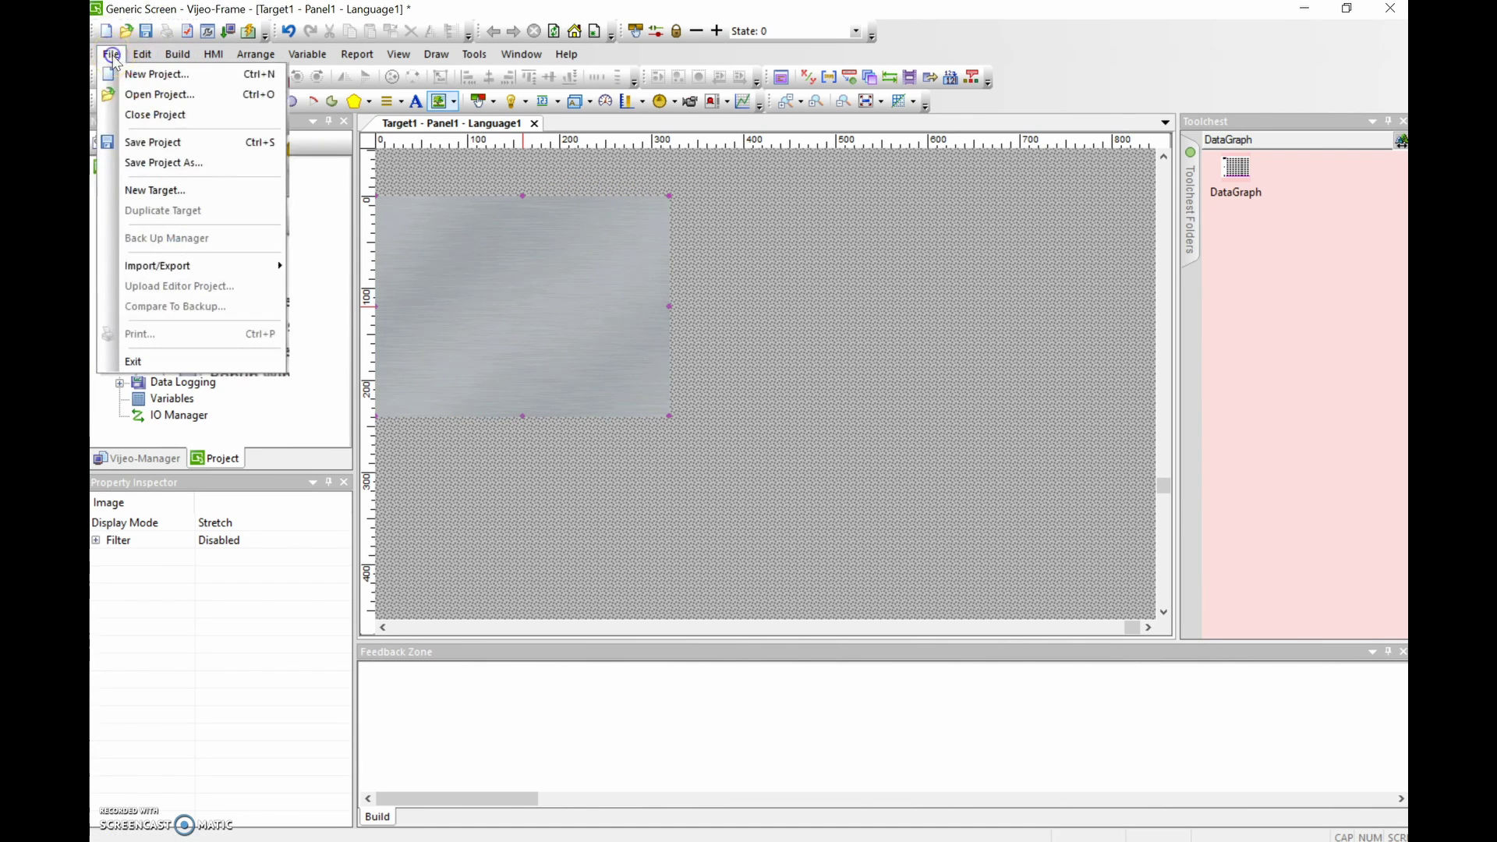
click(157, 142)
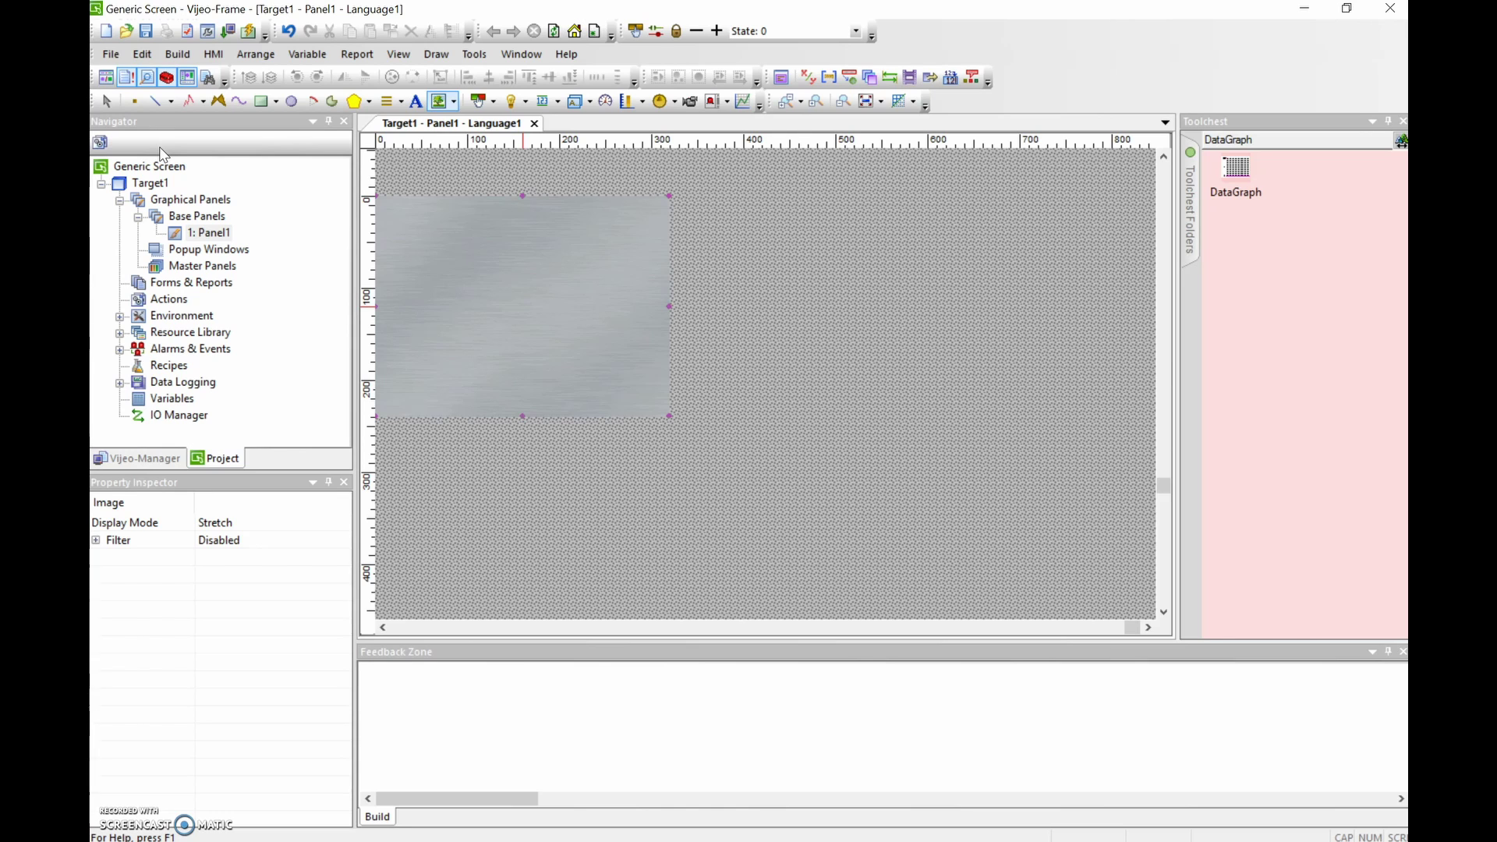
scroll(163, 155, up, 1)
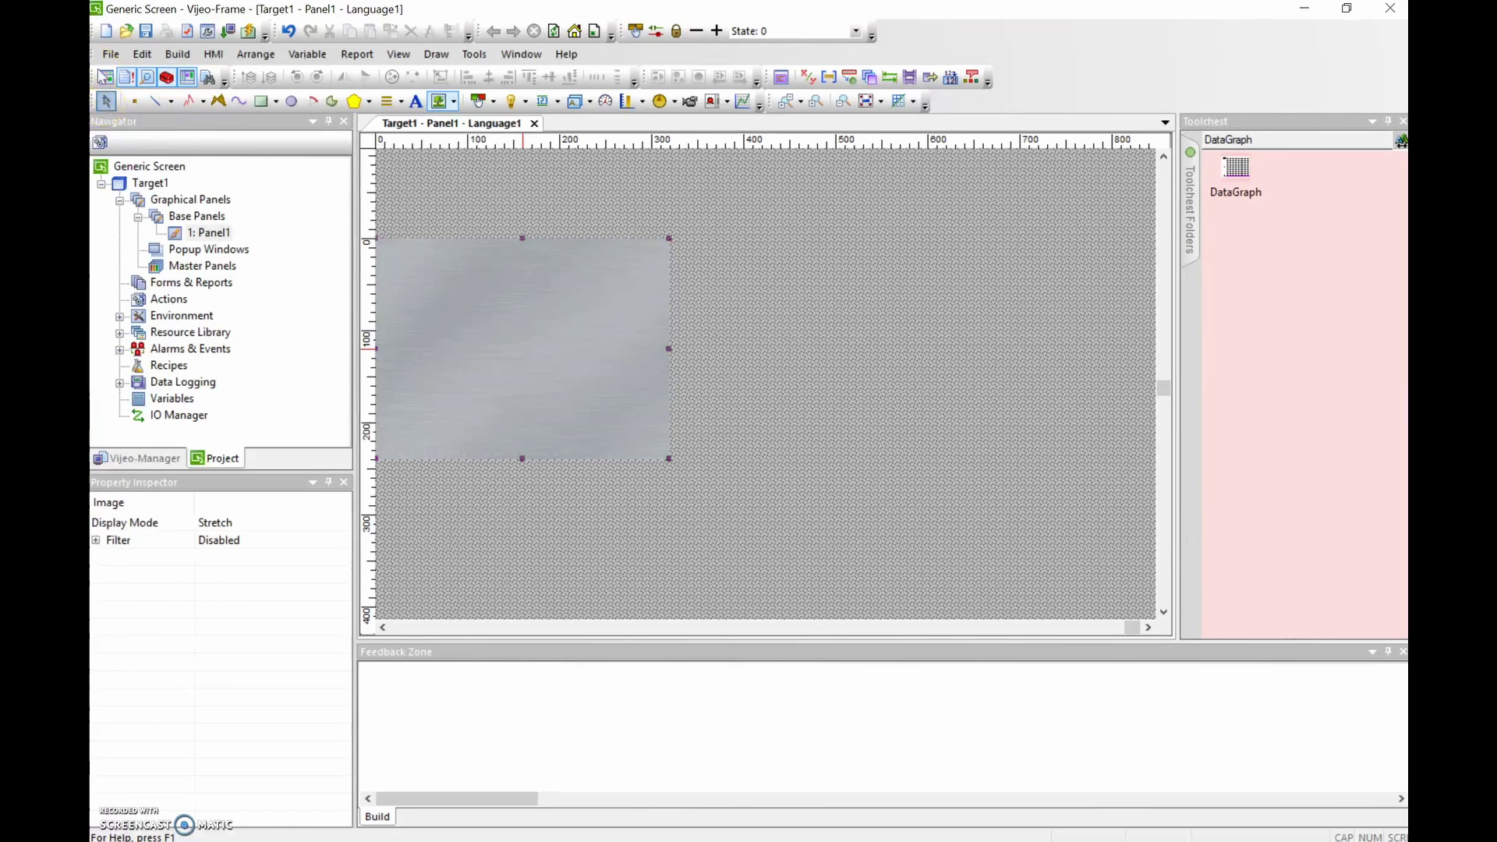
click(105, 103)
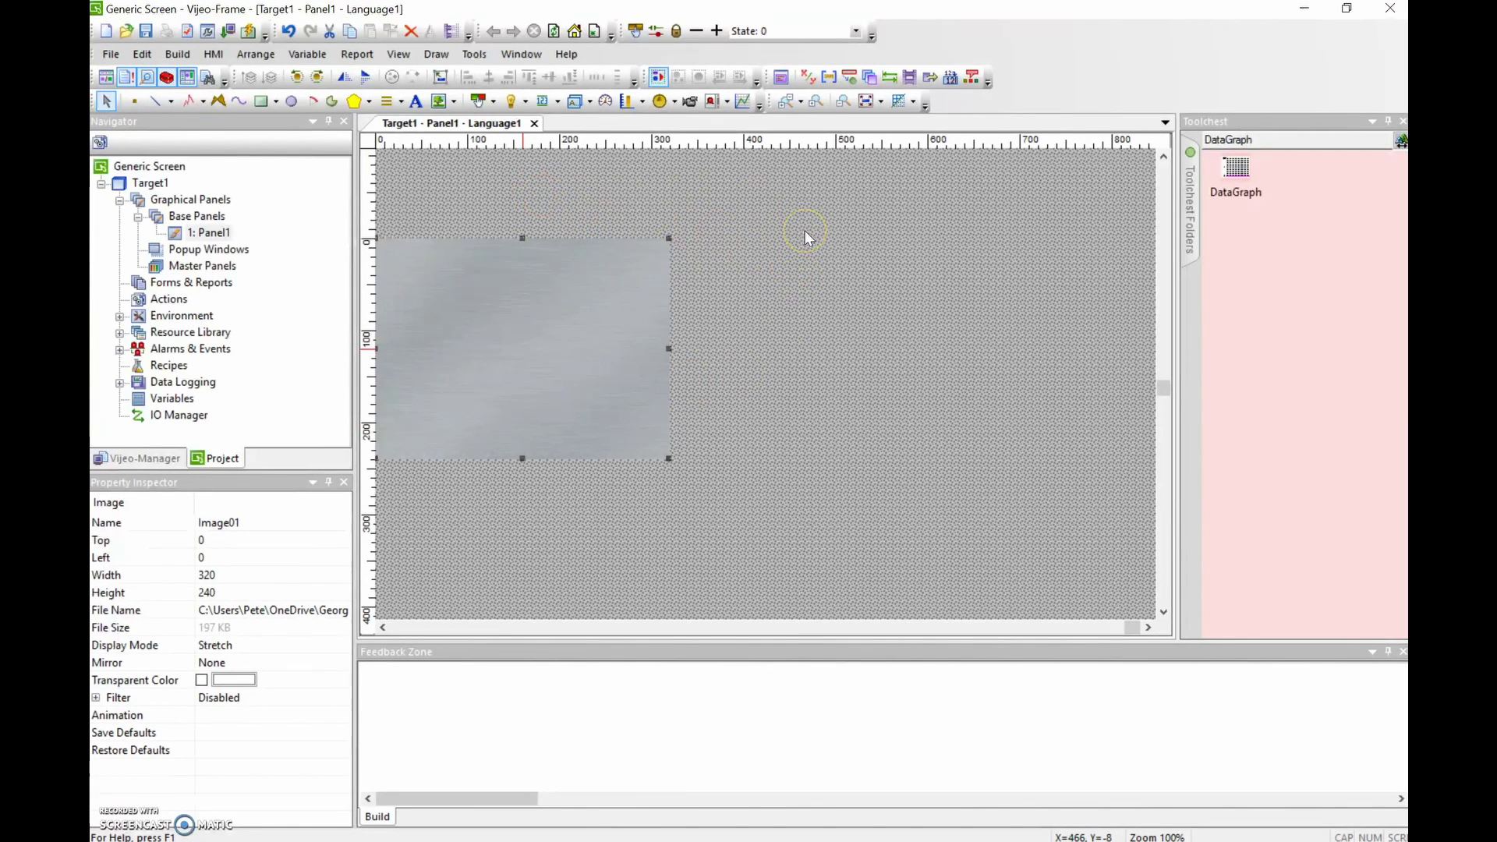
Draw a switch about 75 x 38 pixels near the lower-left corner of Panel1
click(494, 102)
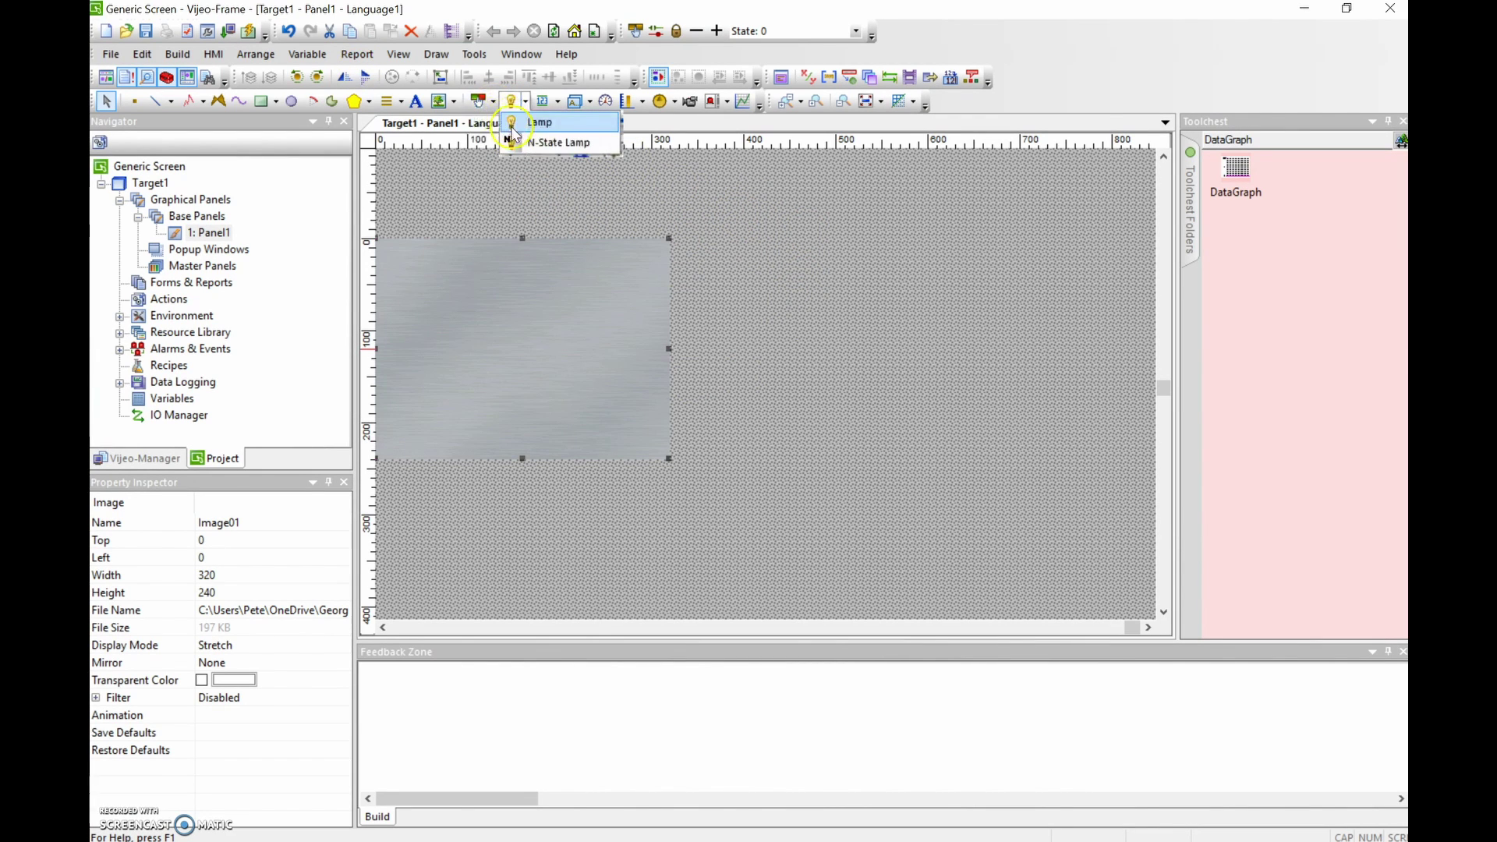
click(493, 102)
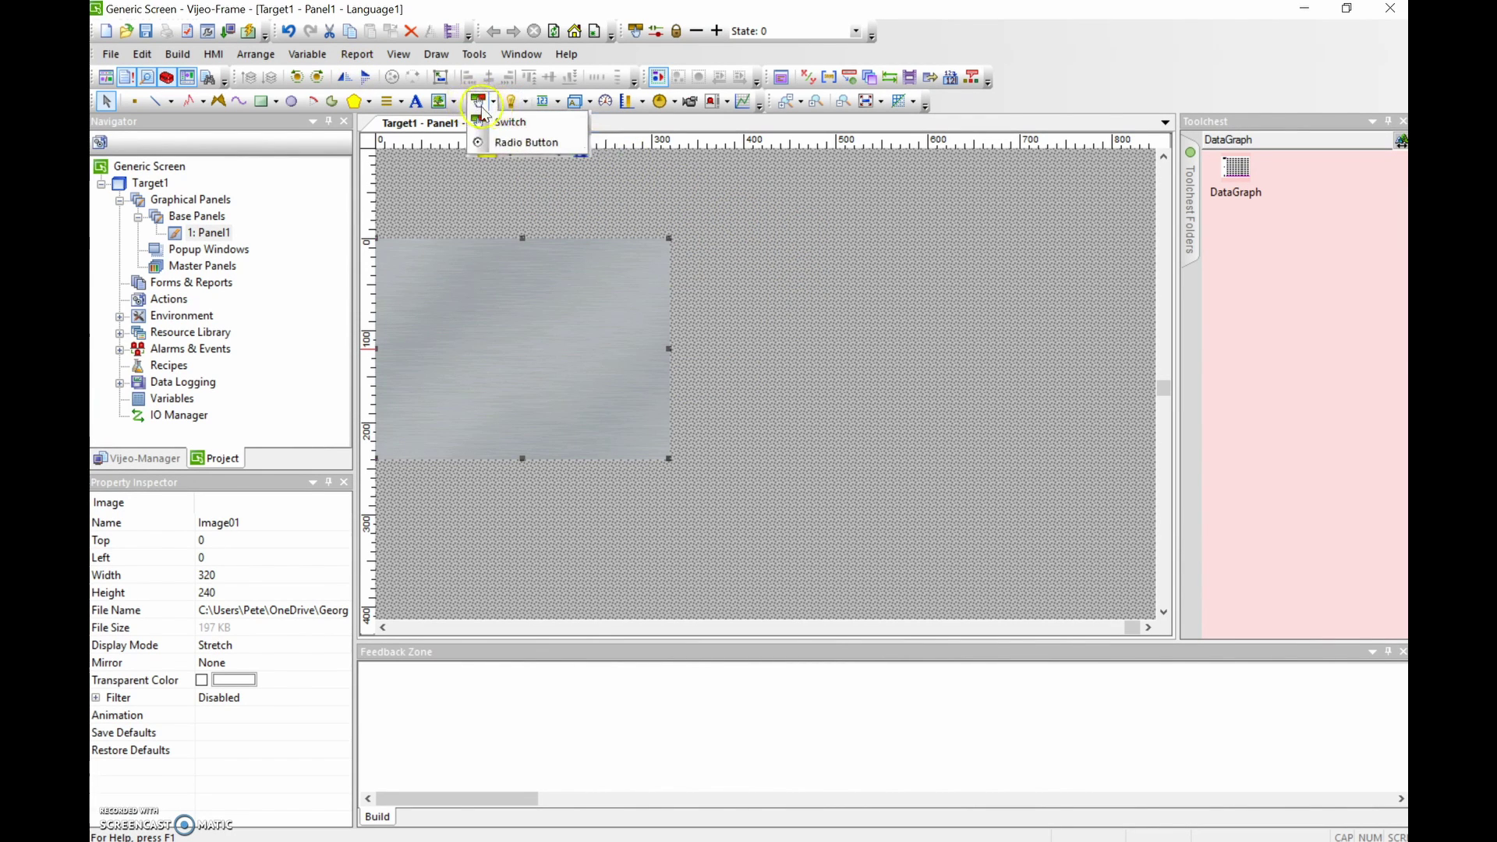
click(487, 124)
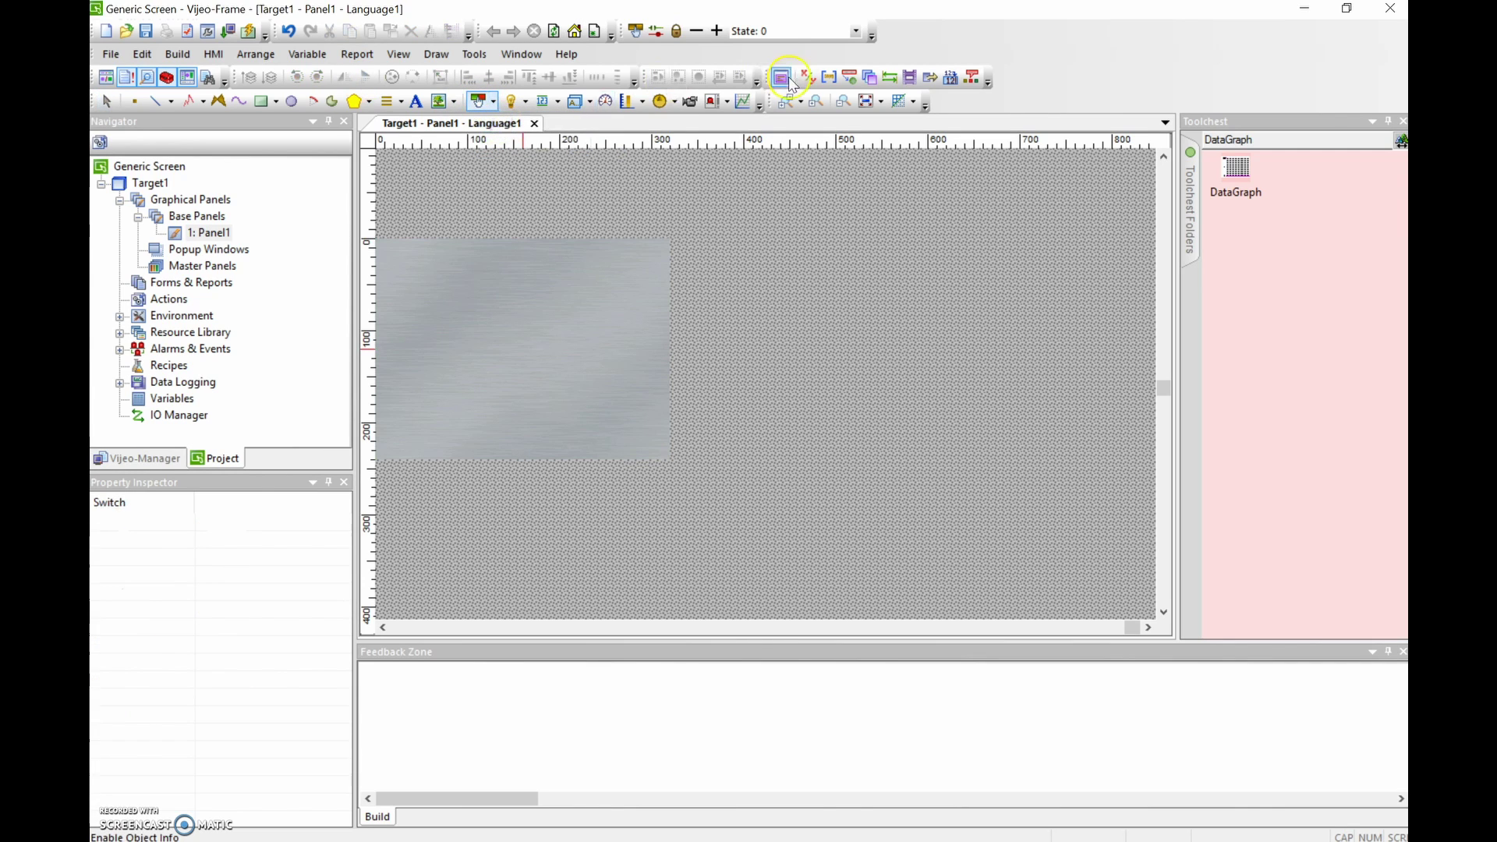
click(816, 102)
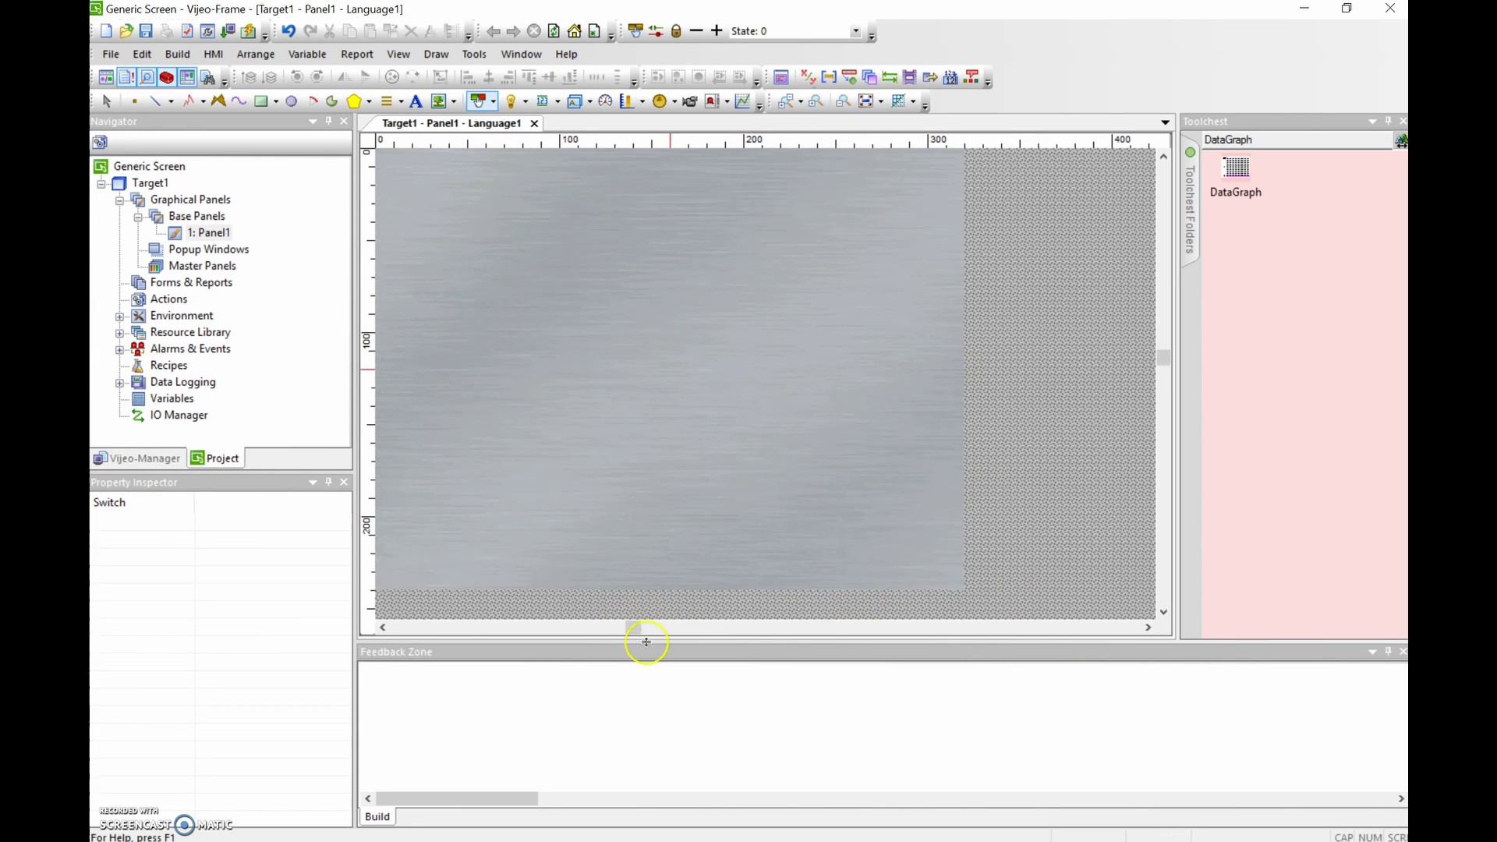
drag(634, 629, 618, 629)
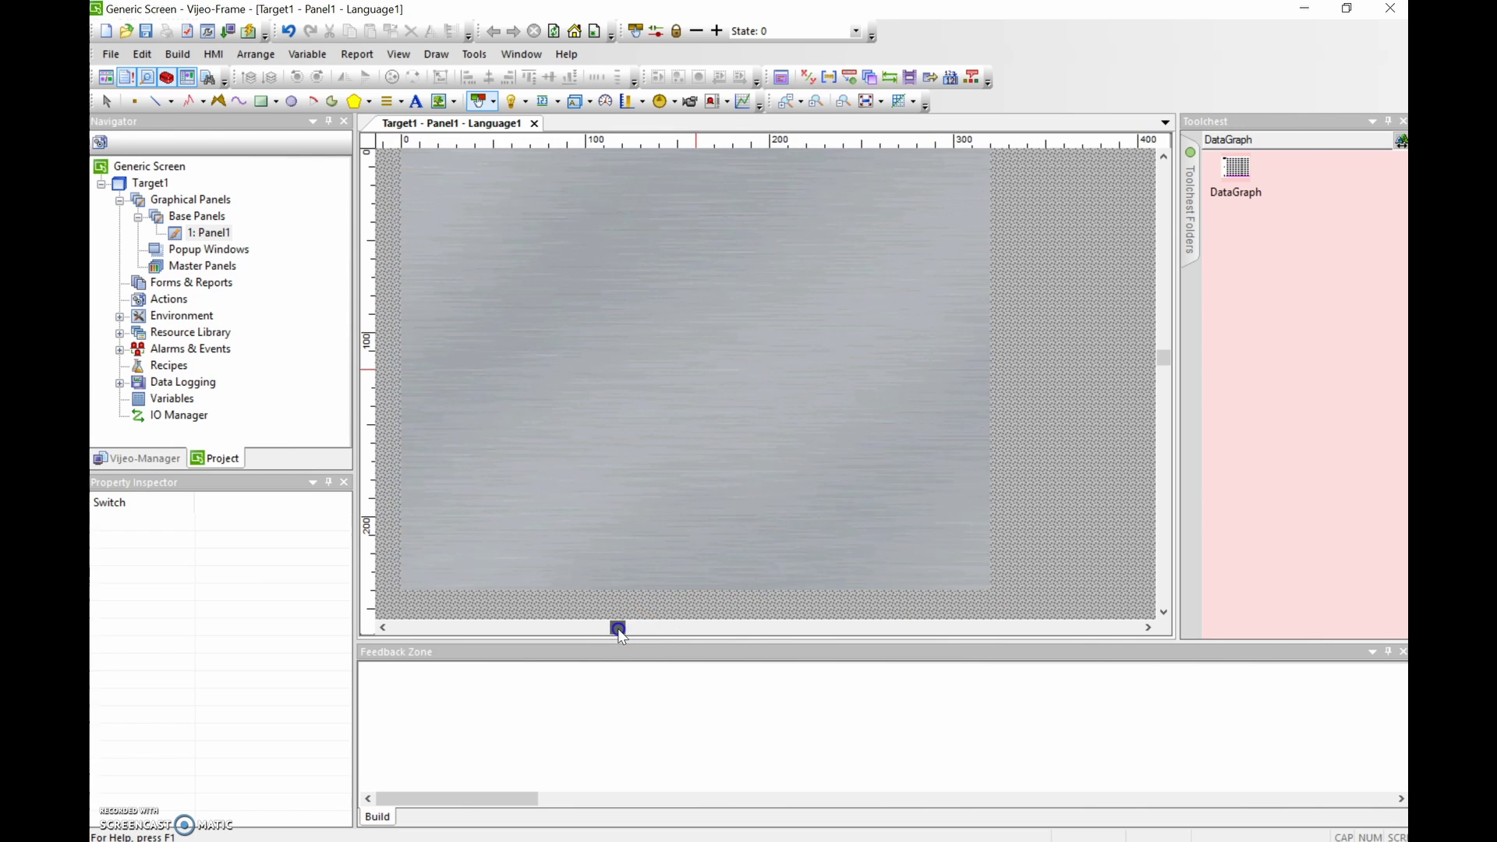
click(1163, 156)
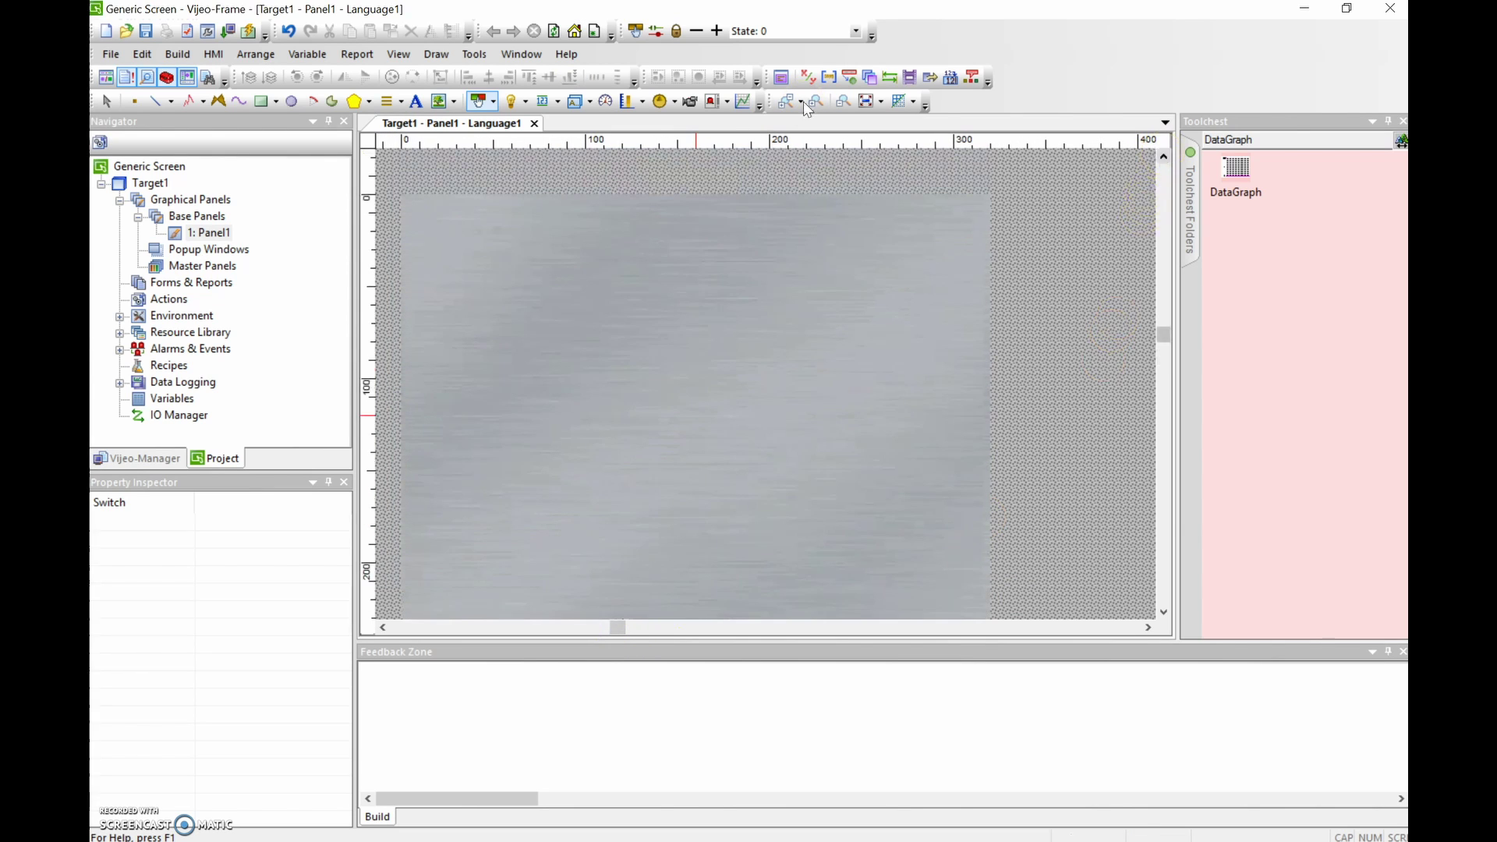
click(1164, 612)
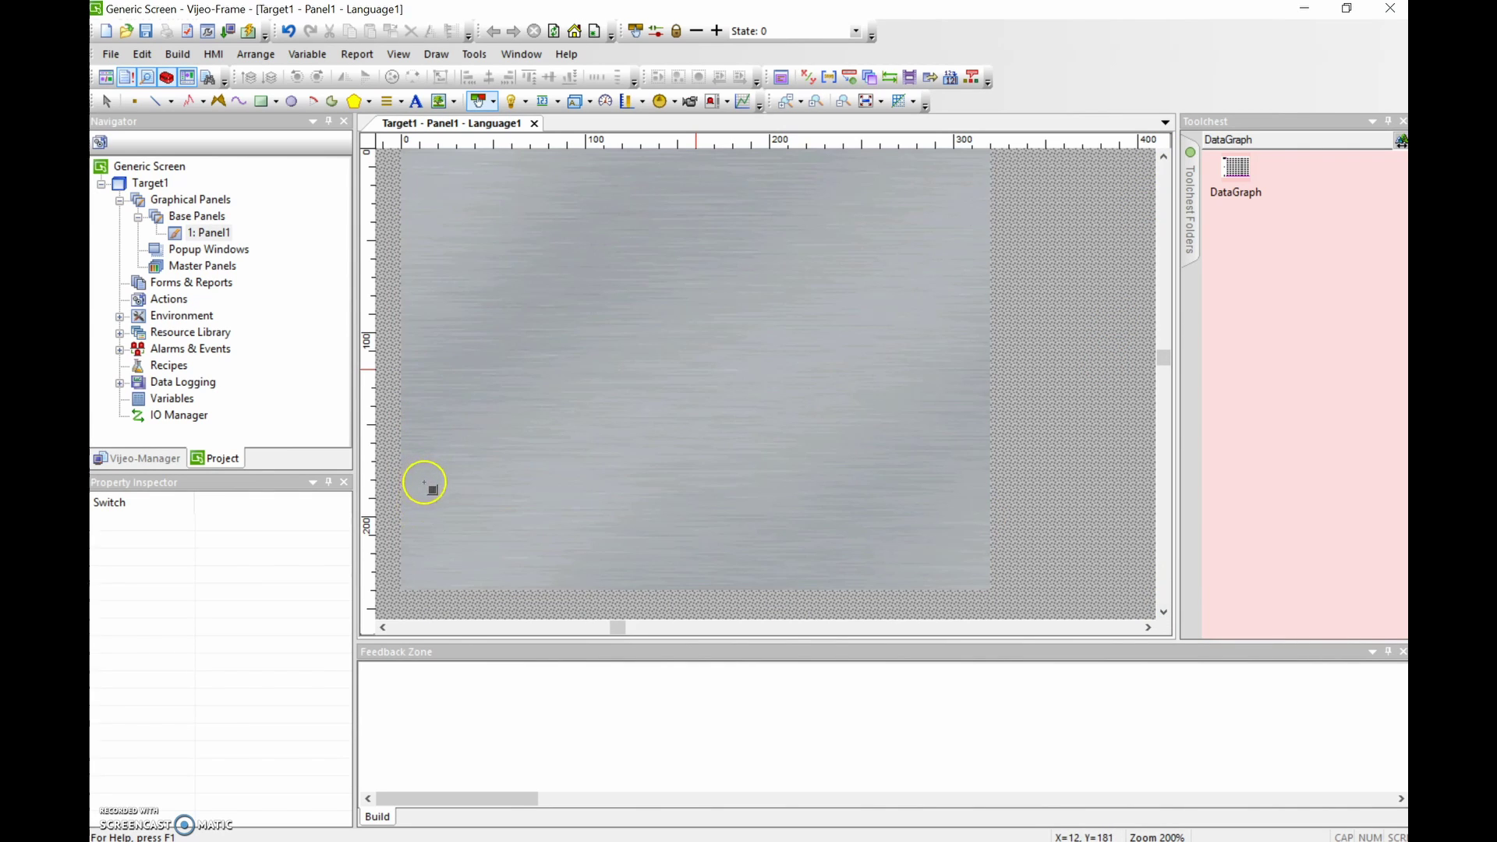
mouse_move(438, 480)
mouse_down()
mouse_move(448, 535)
mouse_move(576, 549)
mouse_up()
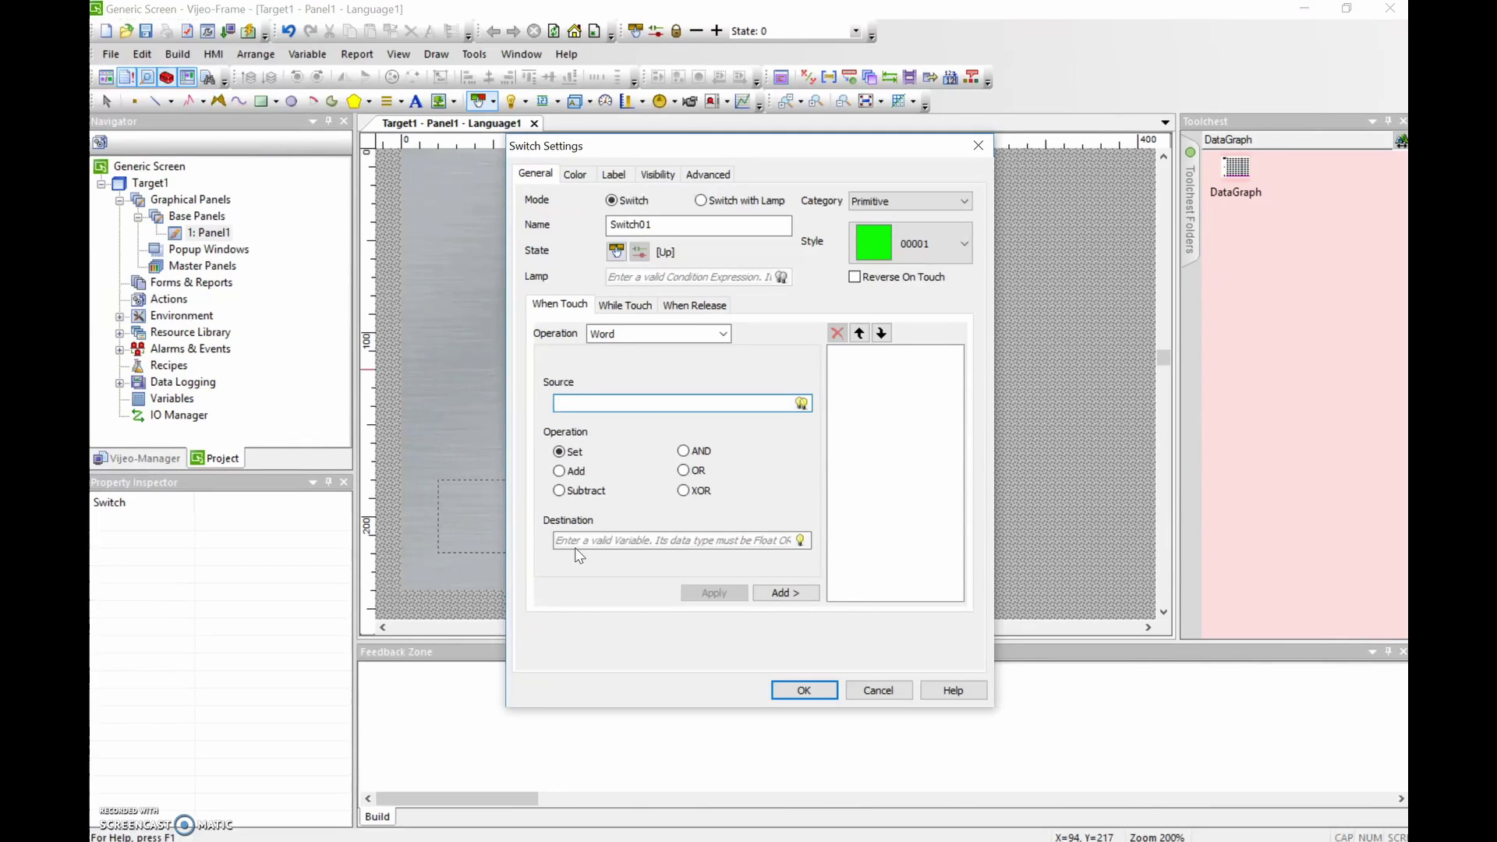
Examine the full range of Primitive styles available for the switch in the Style Browser
click(858, 209)
click(952, 258)
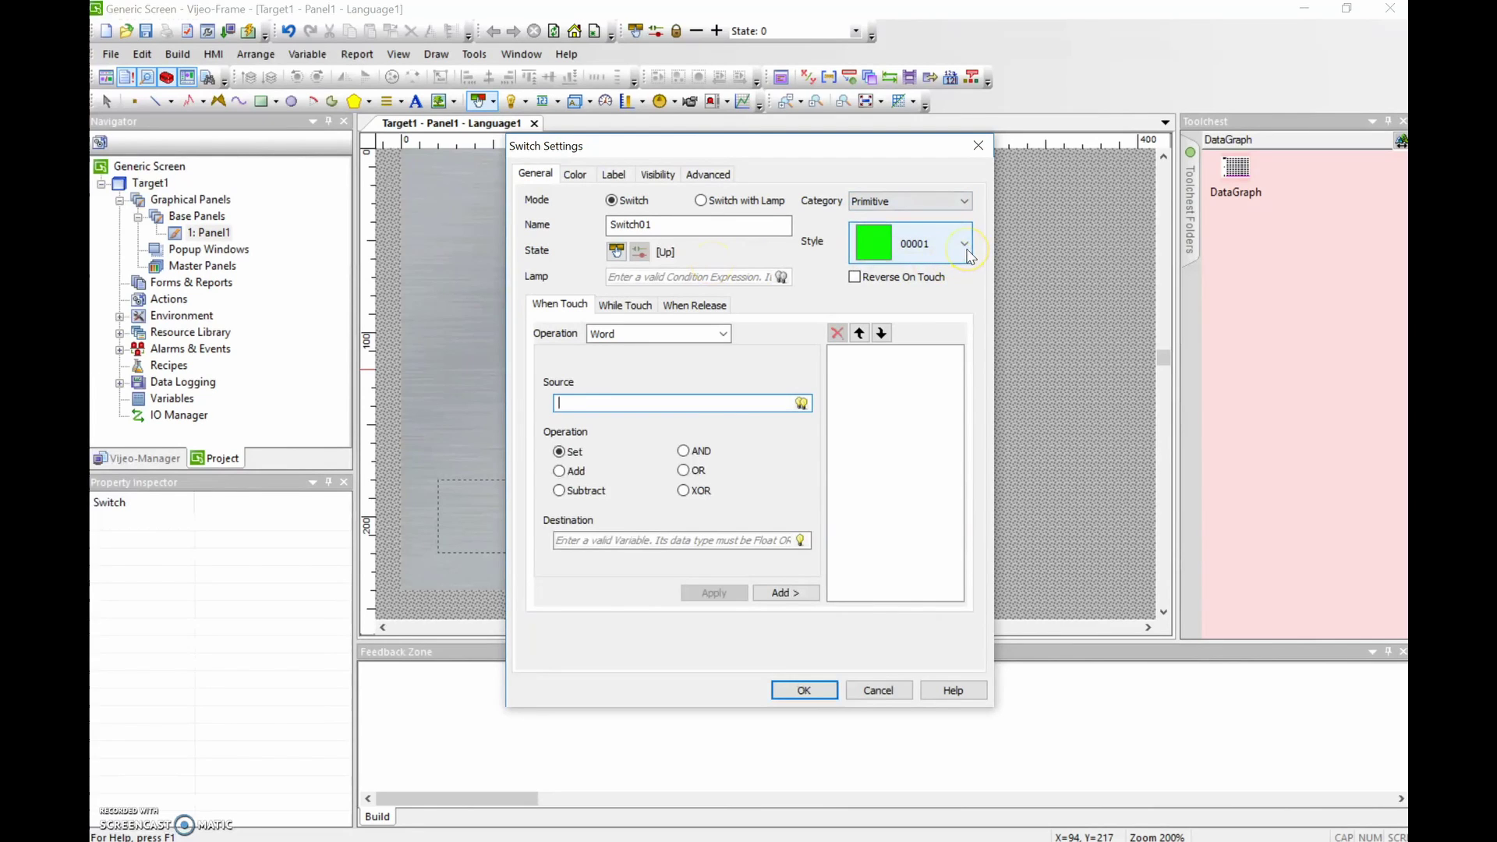
click(874, 248)
click(967, 244)
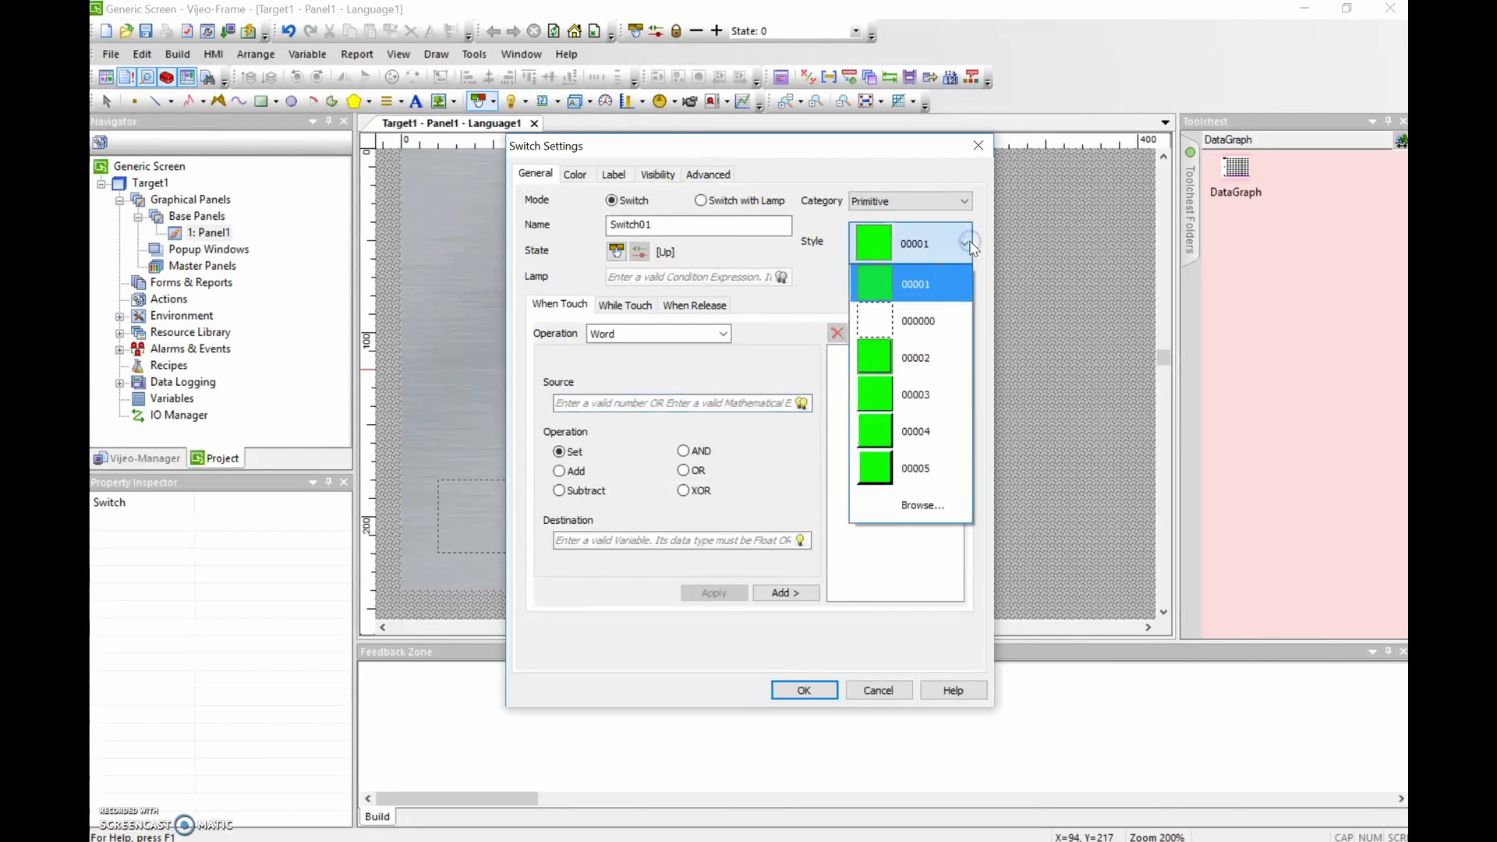
click(901, 468)
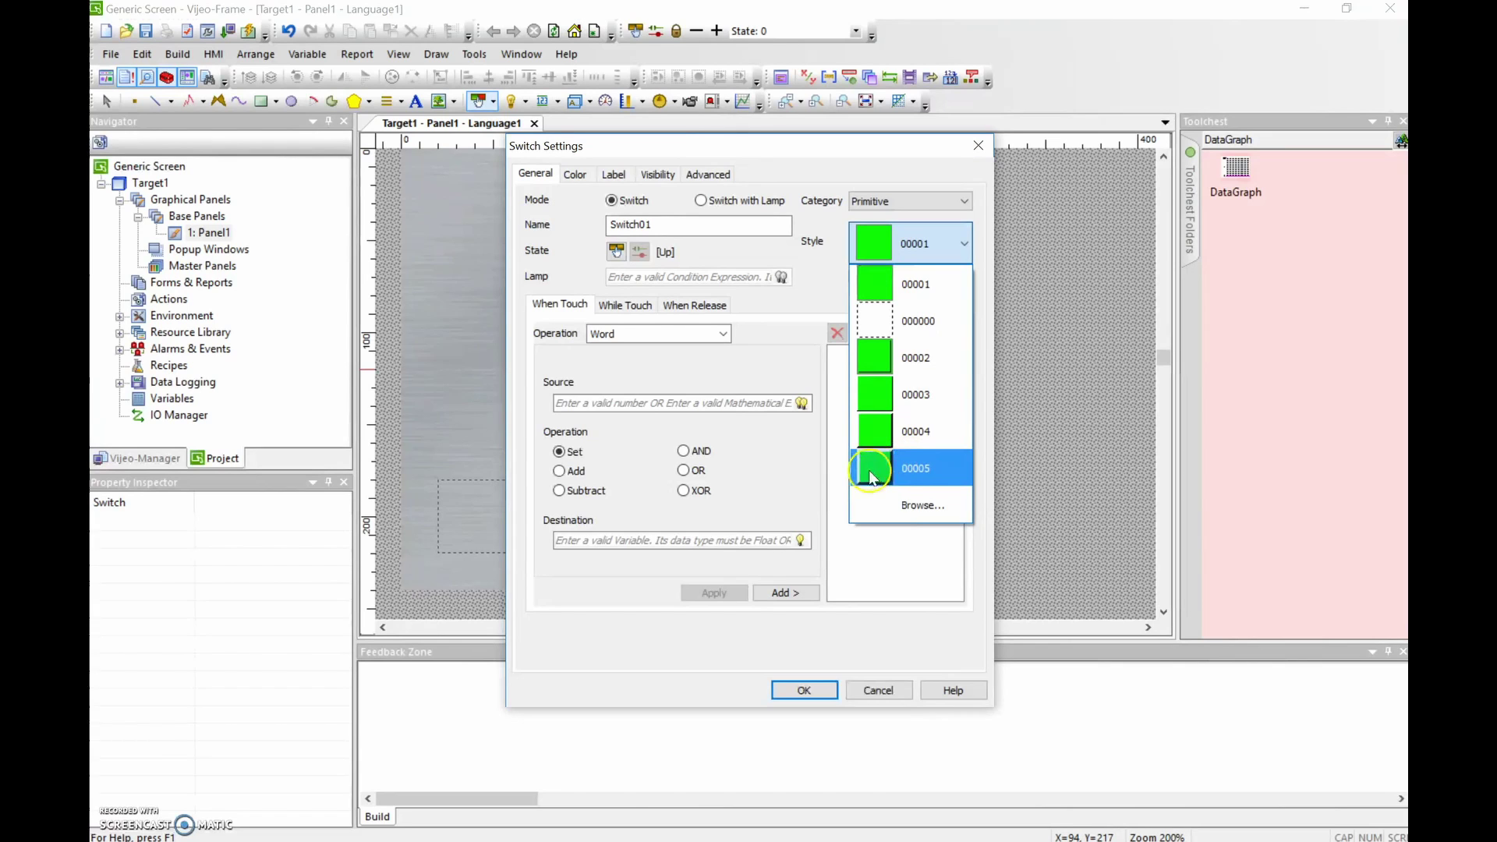
click(911, 504)
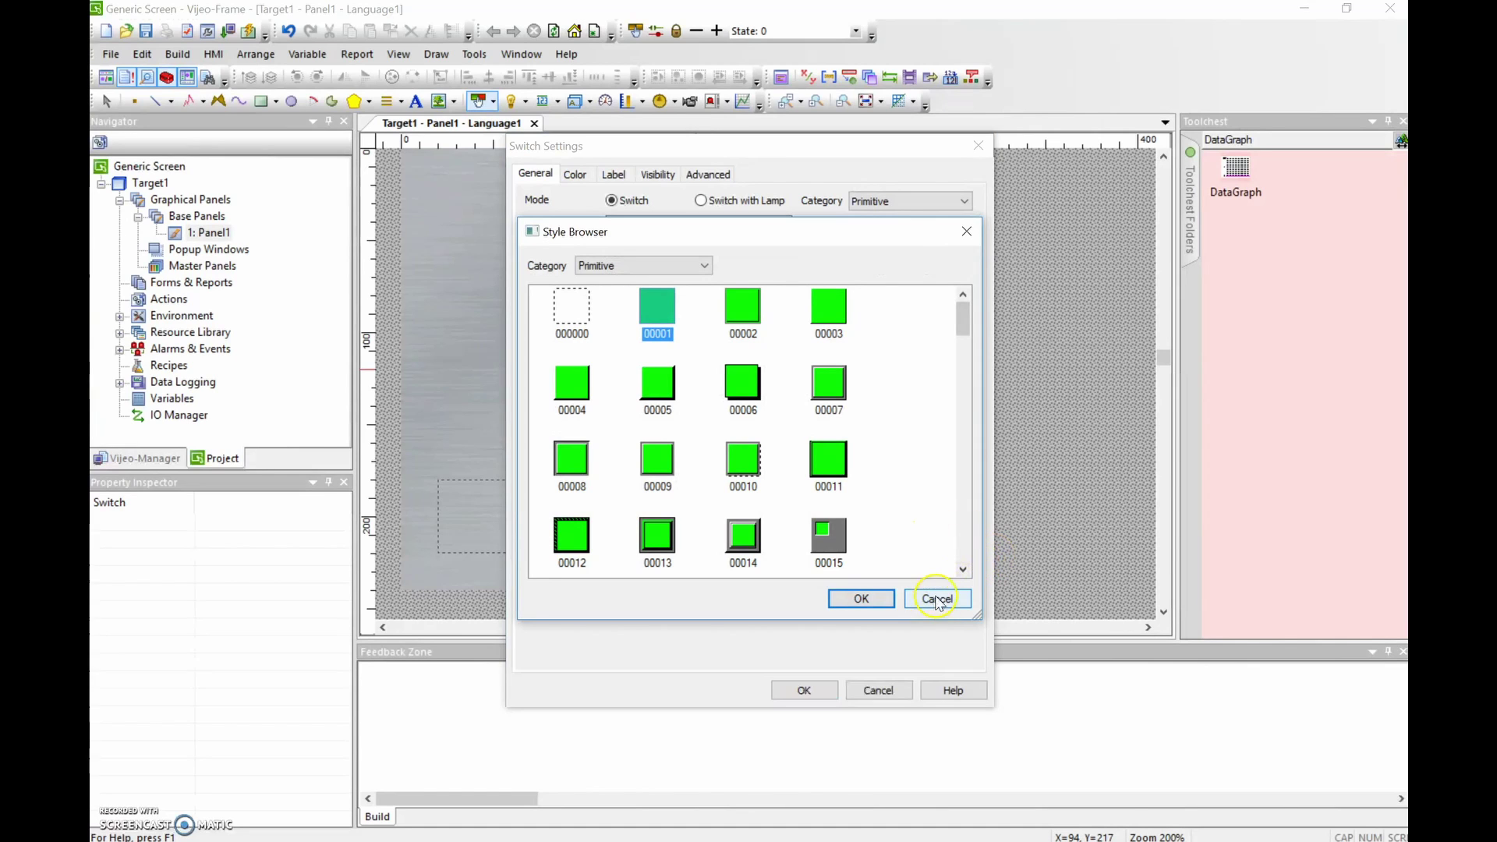
scroll(674, 384, down, 2)
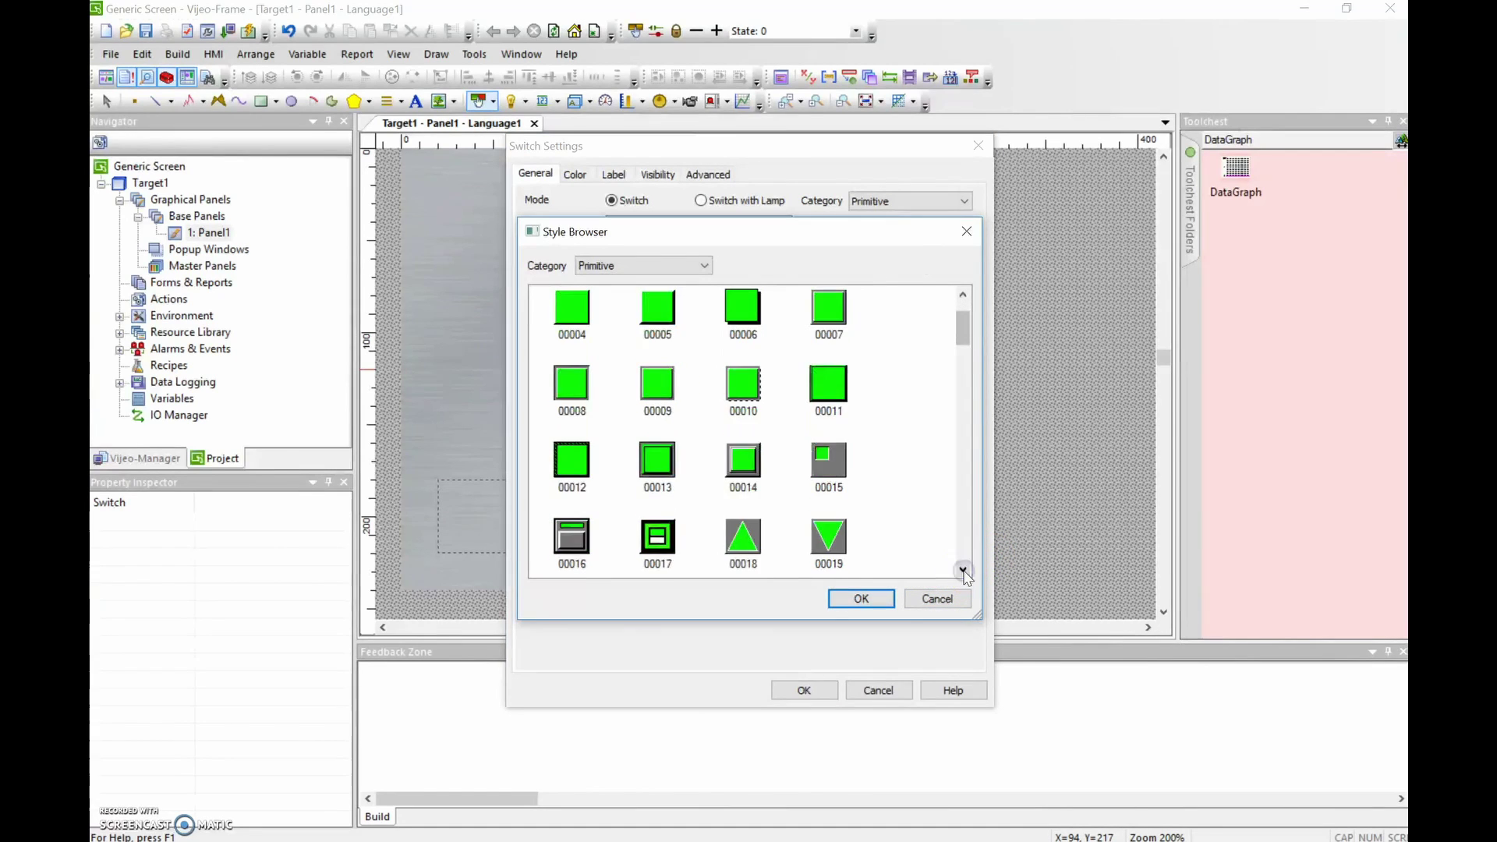
click(964, 570)
click(964, 570)
click(963, 570)
click(964, 570)
click(964, 570)
click(964, 570)
click(964, 570)
click(964, 570)
click(964, 570)
click(963, 570)
click(963, 570)
click(964, 571)
click(964, 571)
click(964, 570)
click(964, 570)
click(964, 570)
click(672, 386)
drag(963, 544, 965, 294)
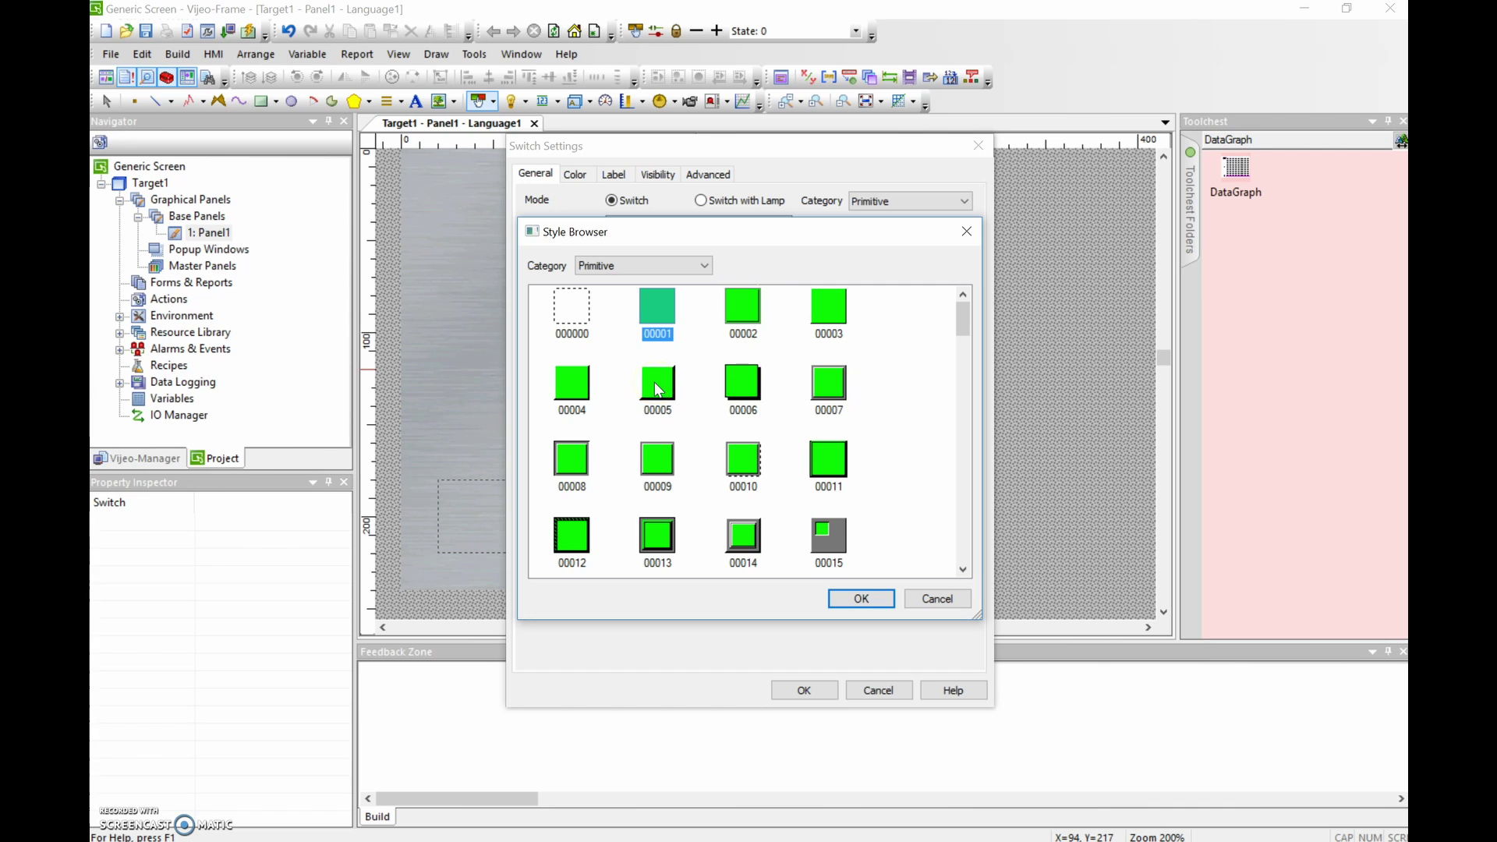
Apply style 00007 from the Primitive category to the switch
click(832, 382)
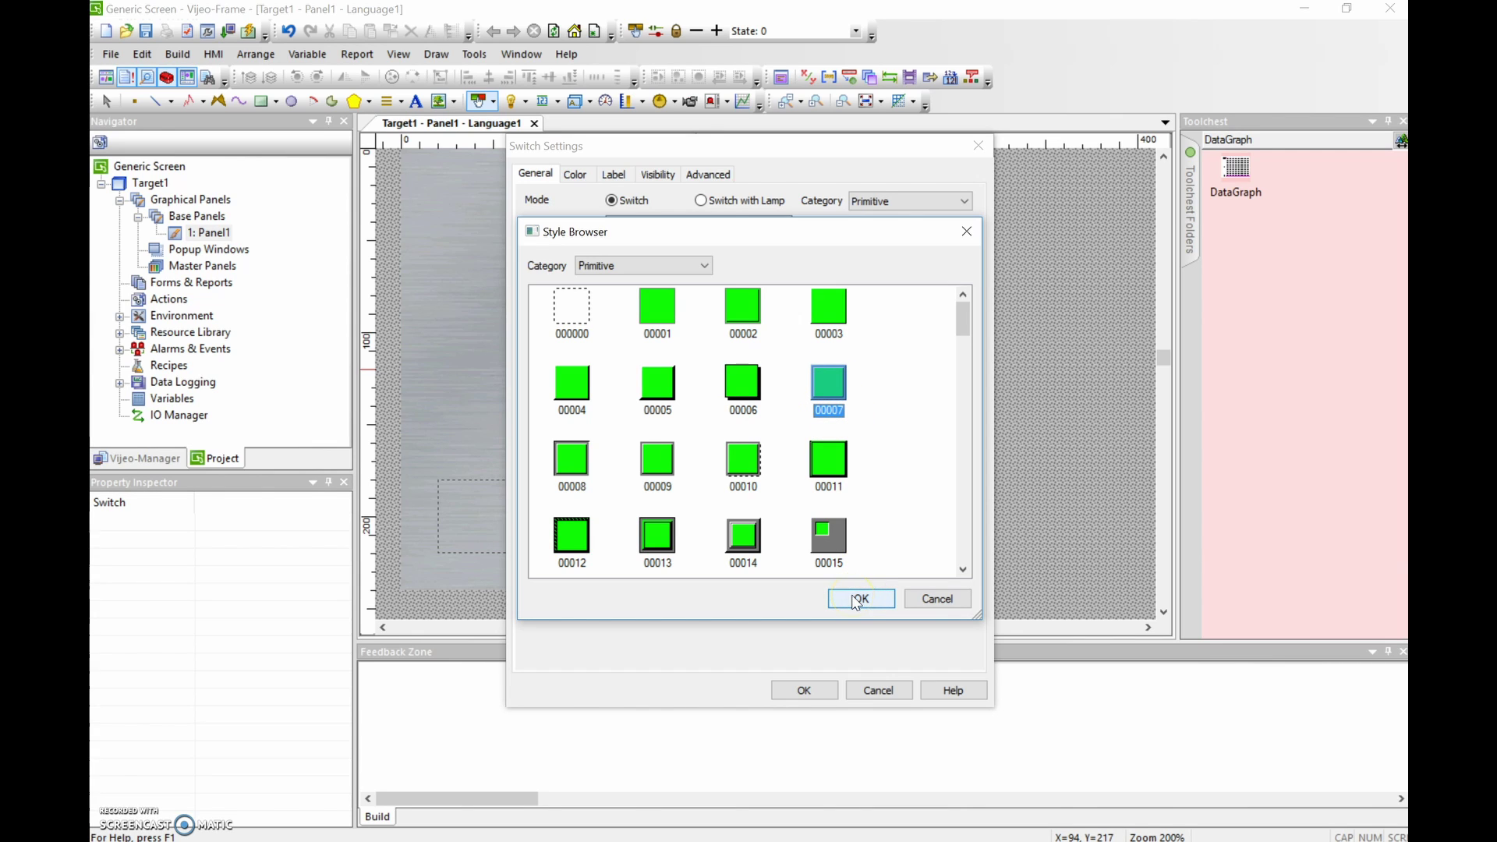
click(581, 176)
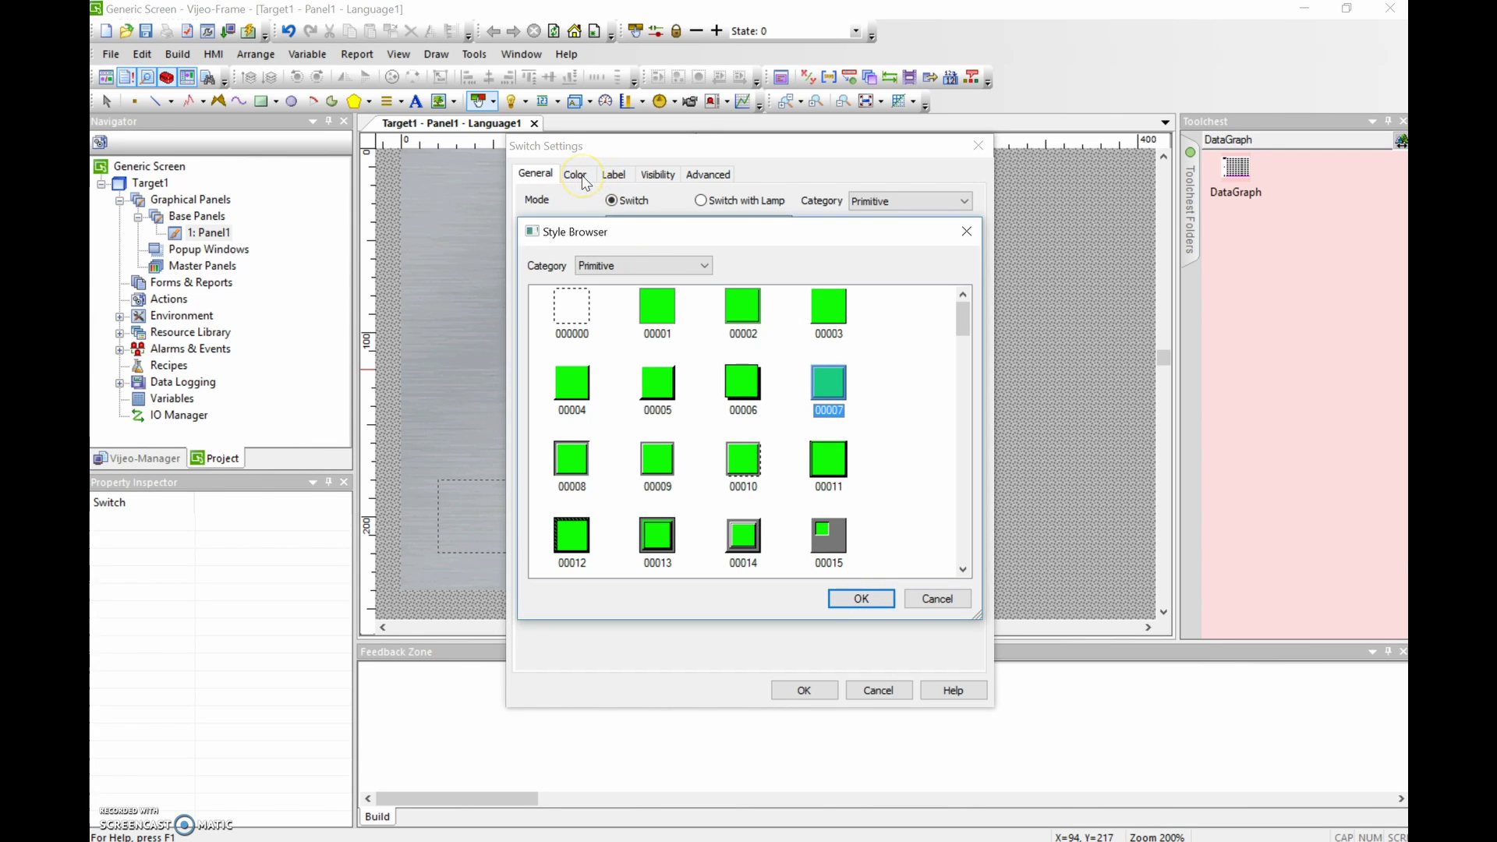
click(856, 602)
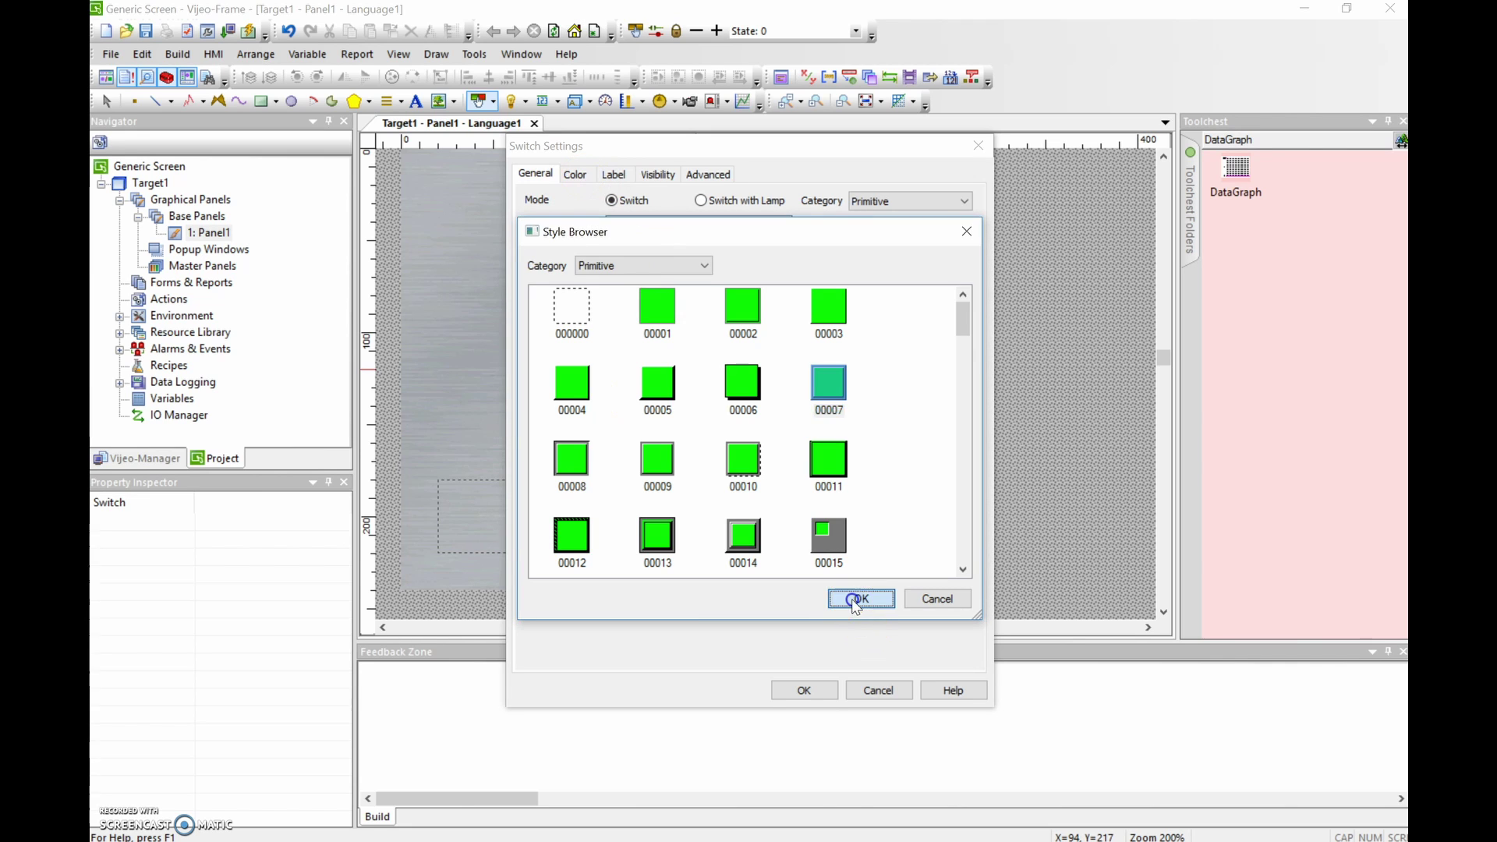
Set the switch's fore color to the basic blue with red 0, green 128 and blue 255
click(581, 176)
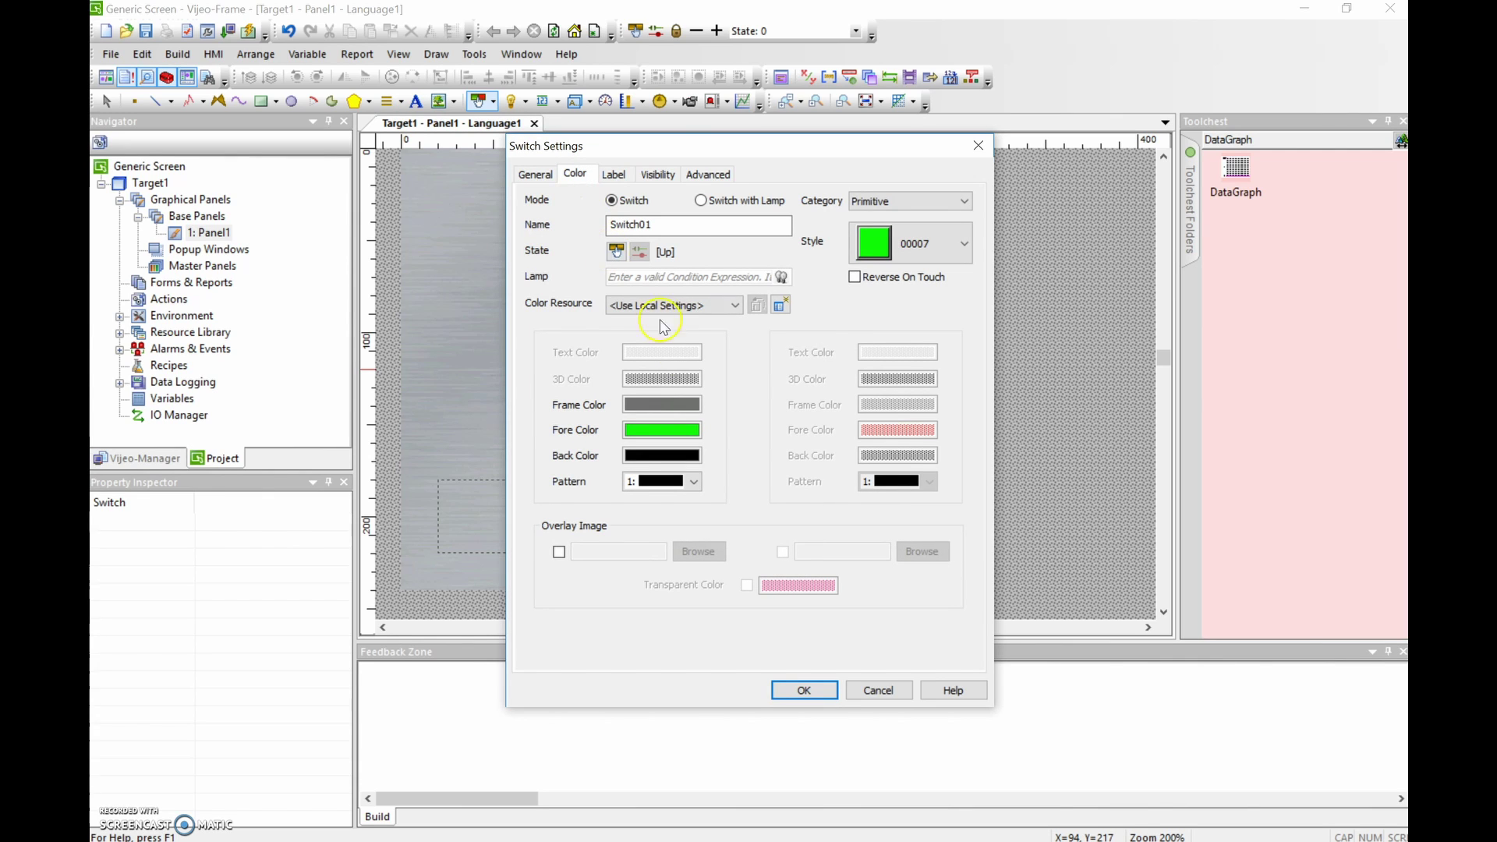
click(647, 436)
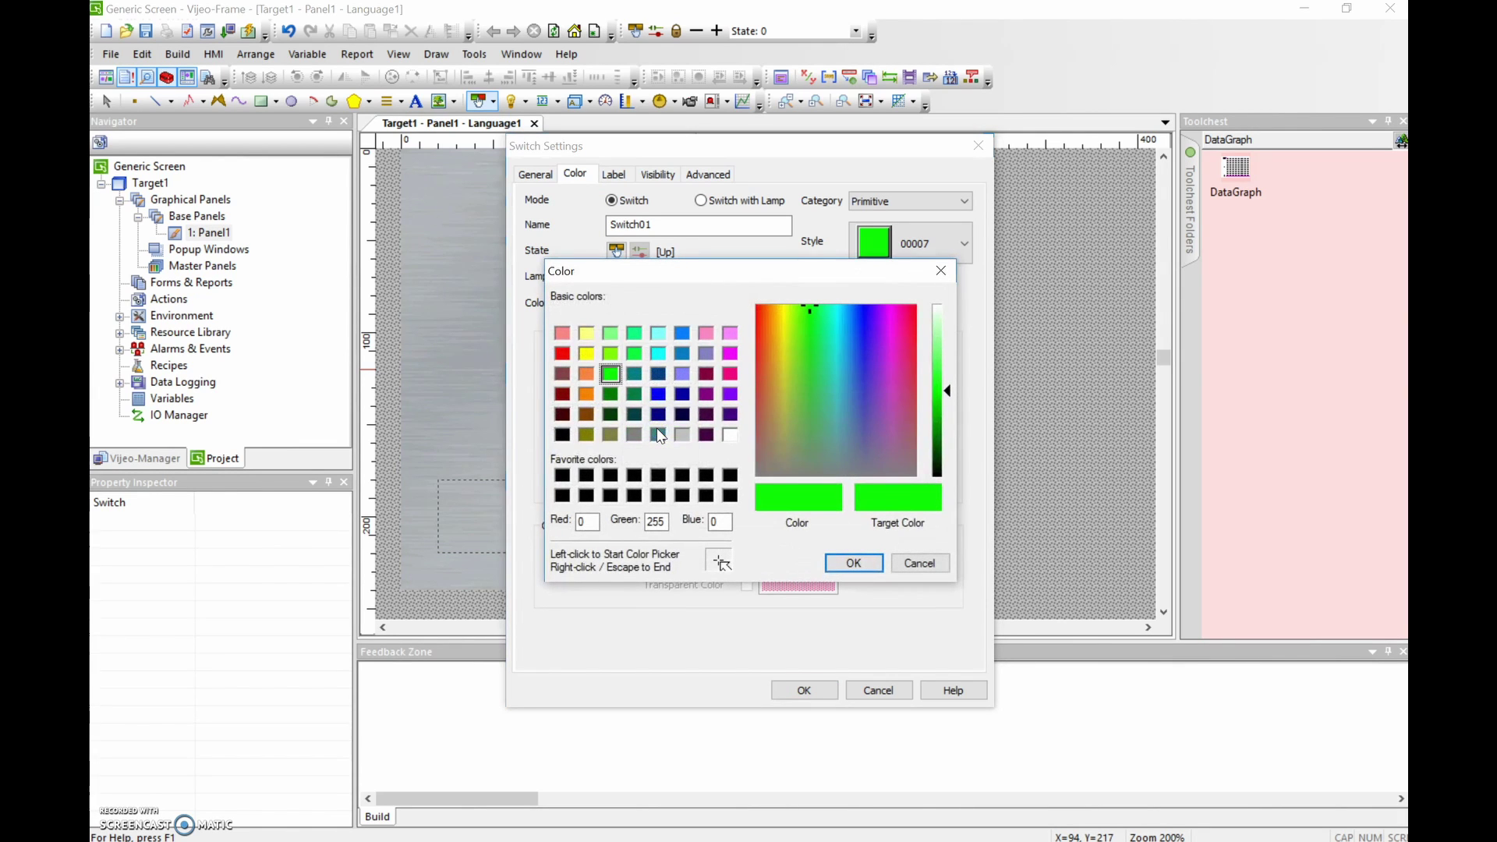
click(694, 359)
click(681, 334)
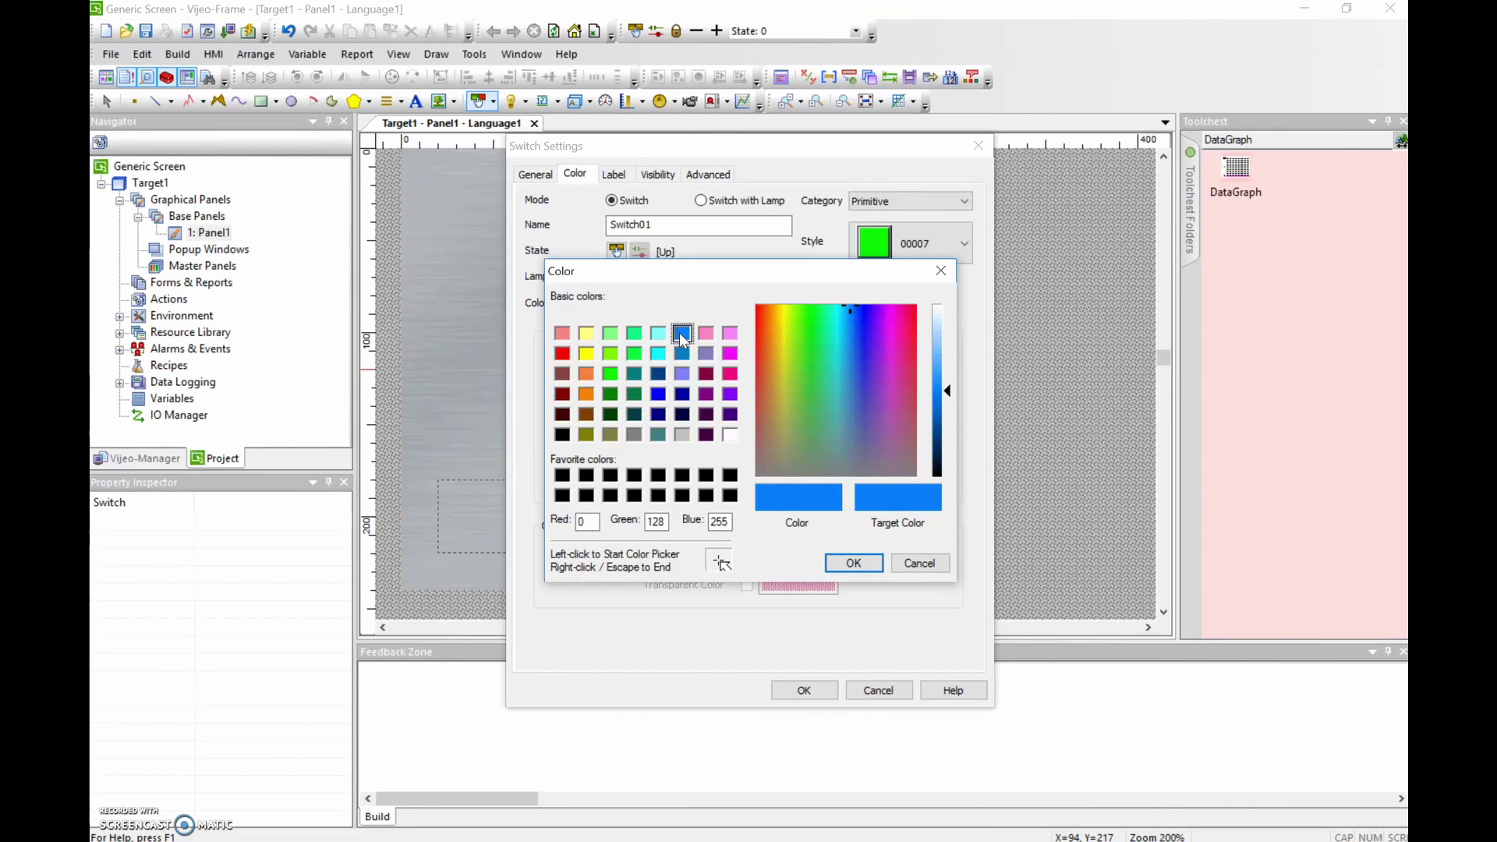
click(843, 569)
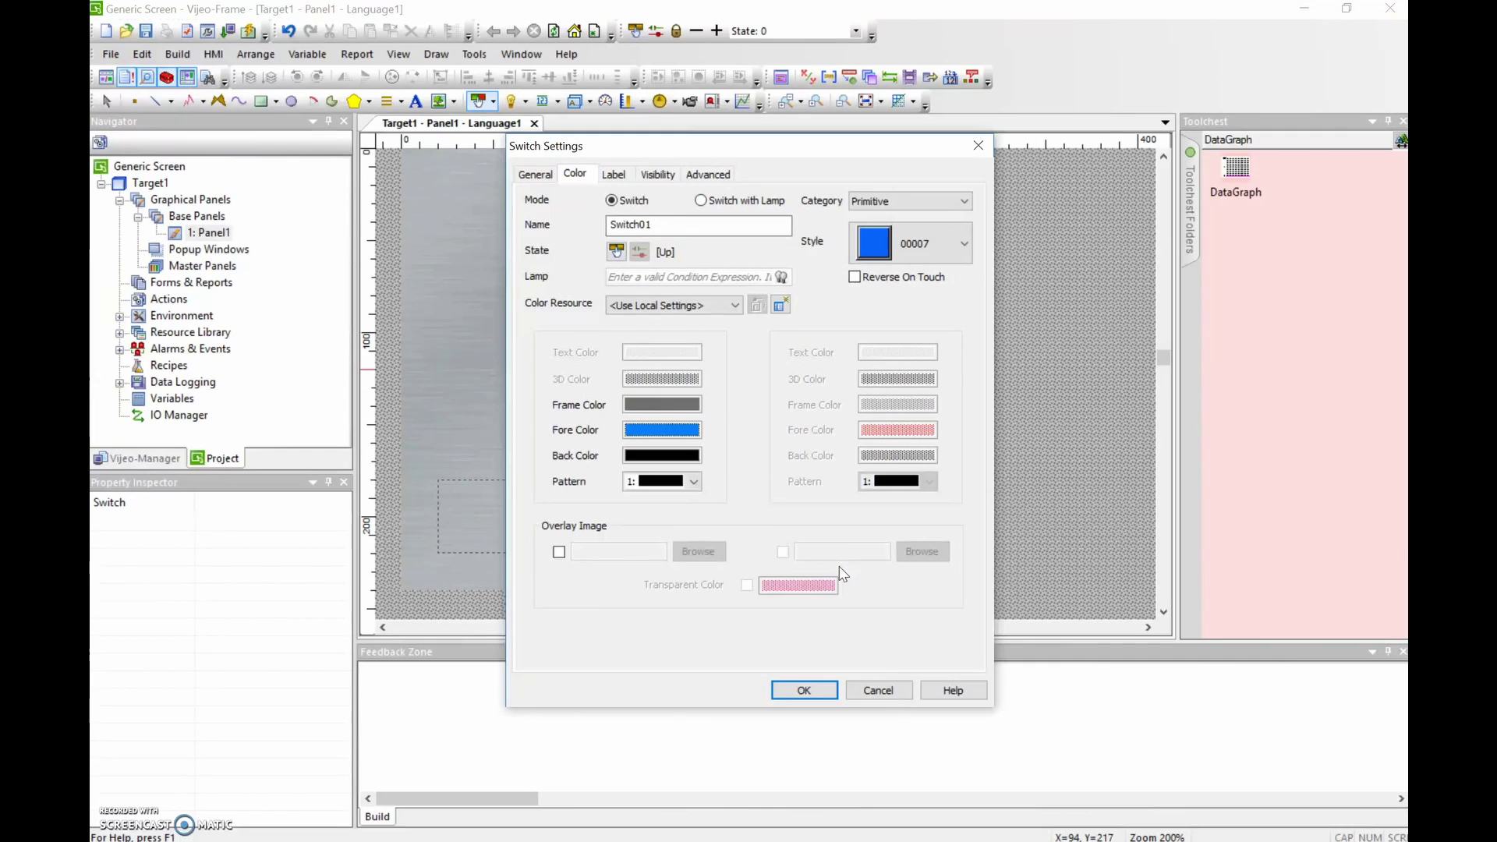
Try to rename the switch as System Config and accept its settings
click(665, 224)
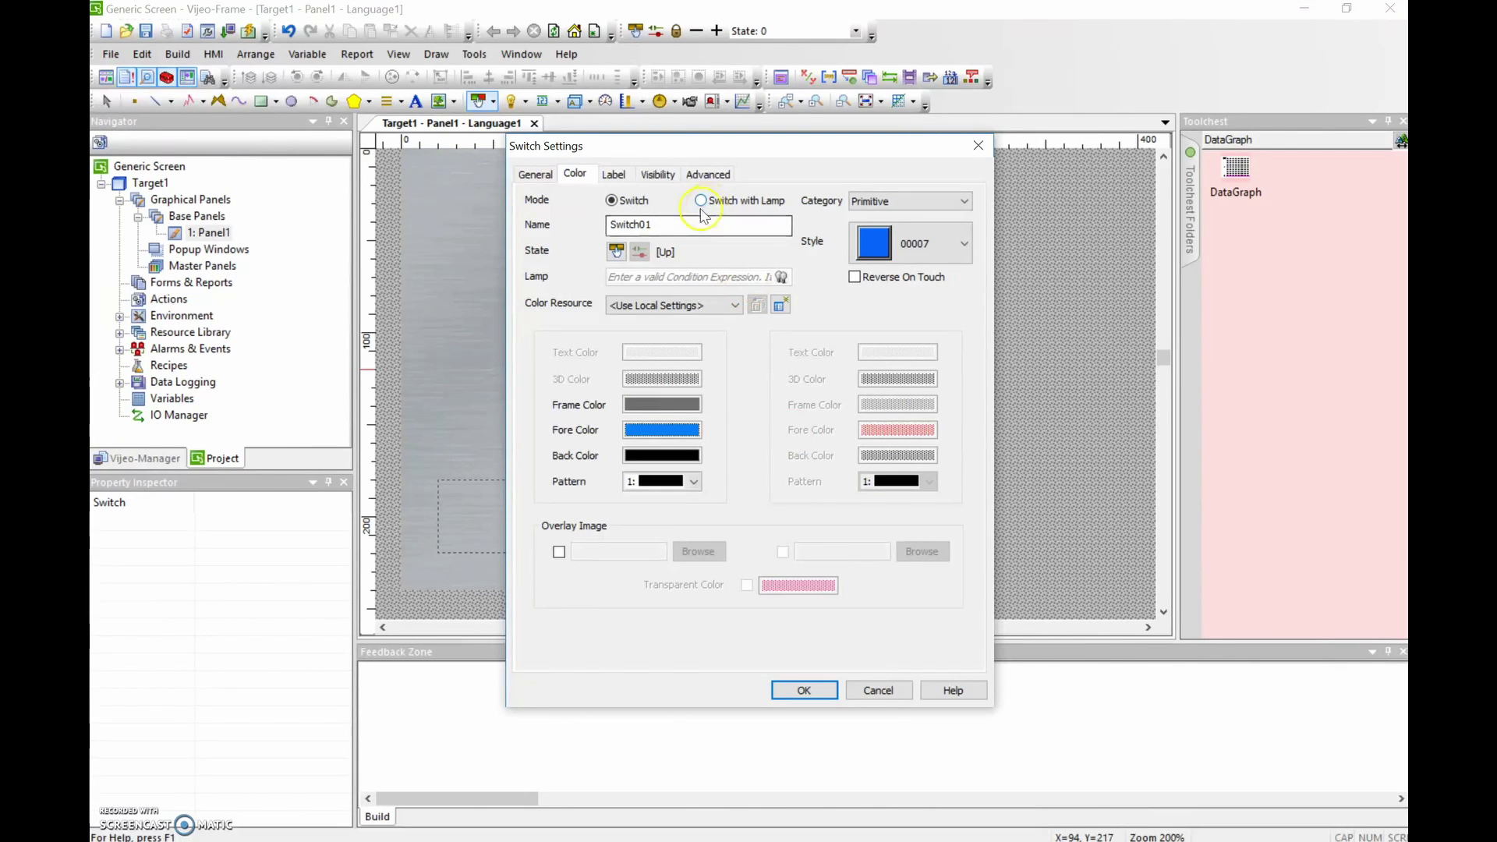
drag(653, 225, 544, 225)
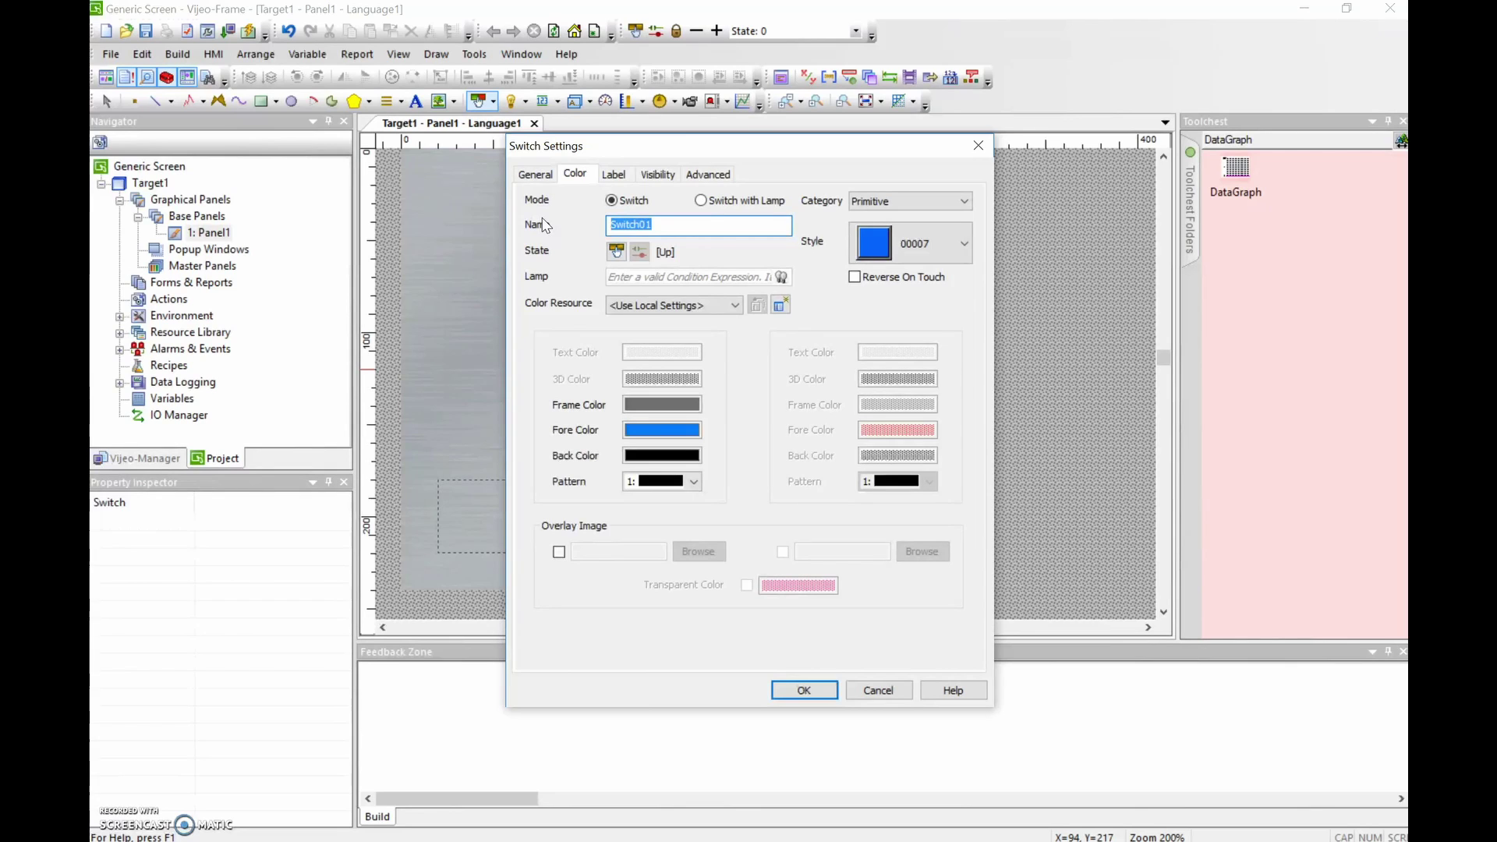
text(System Config)
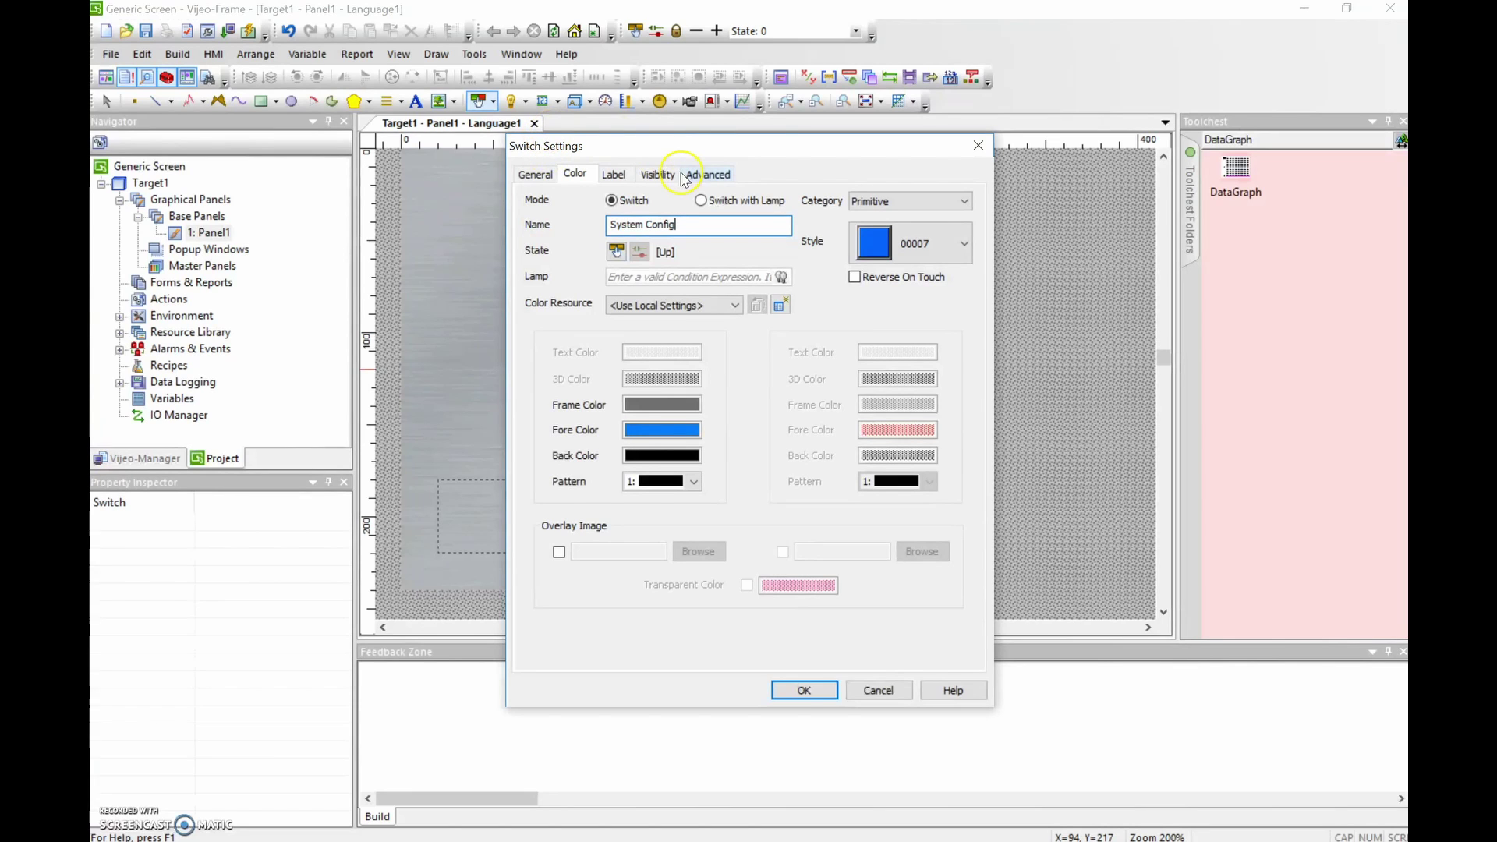
click(806, 693)
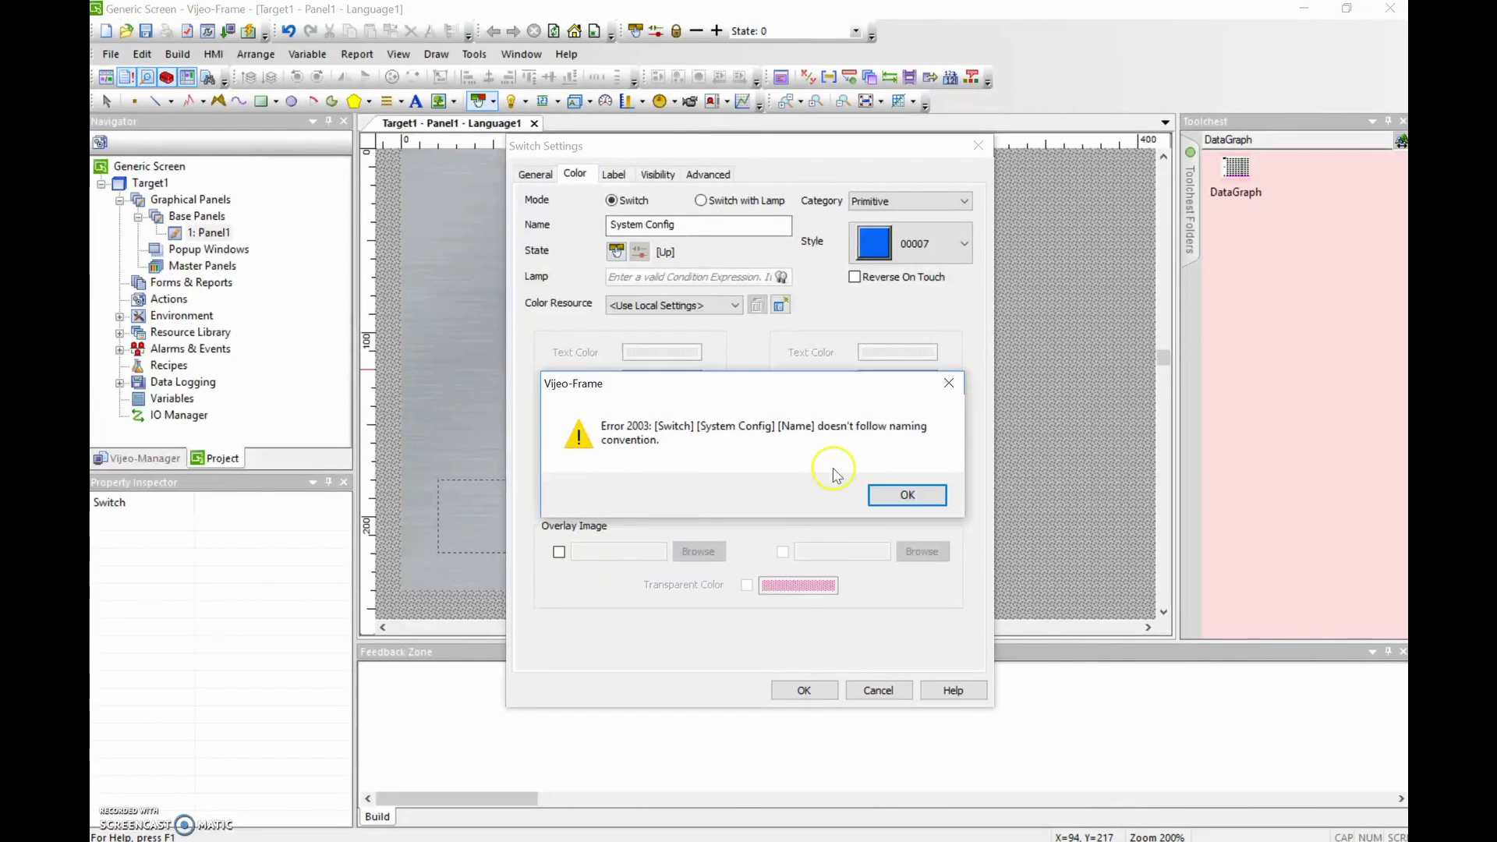
click(905, 495)
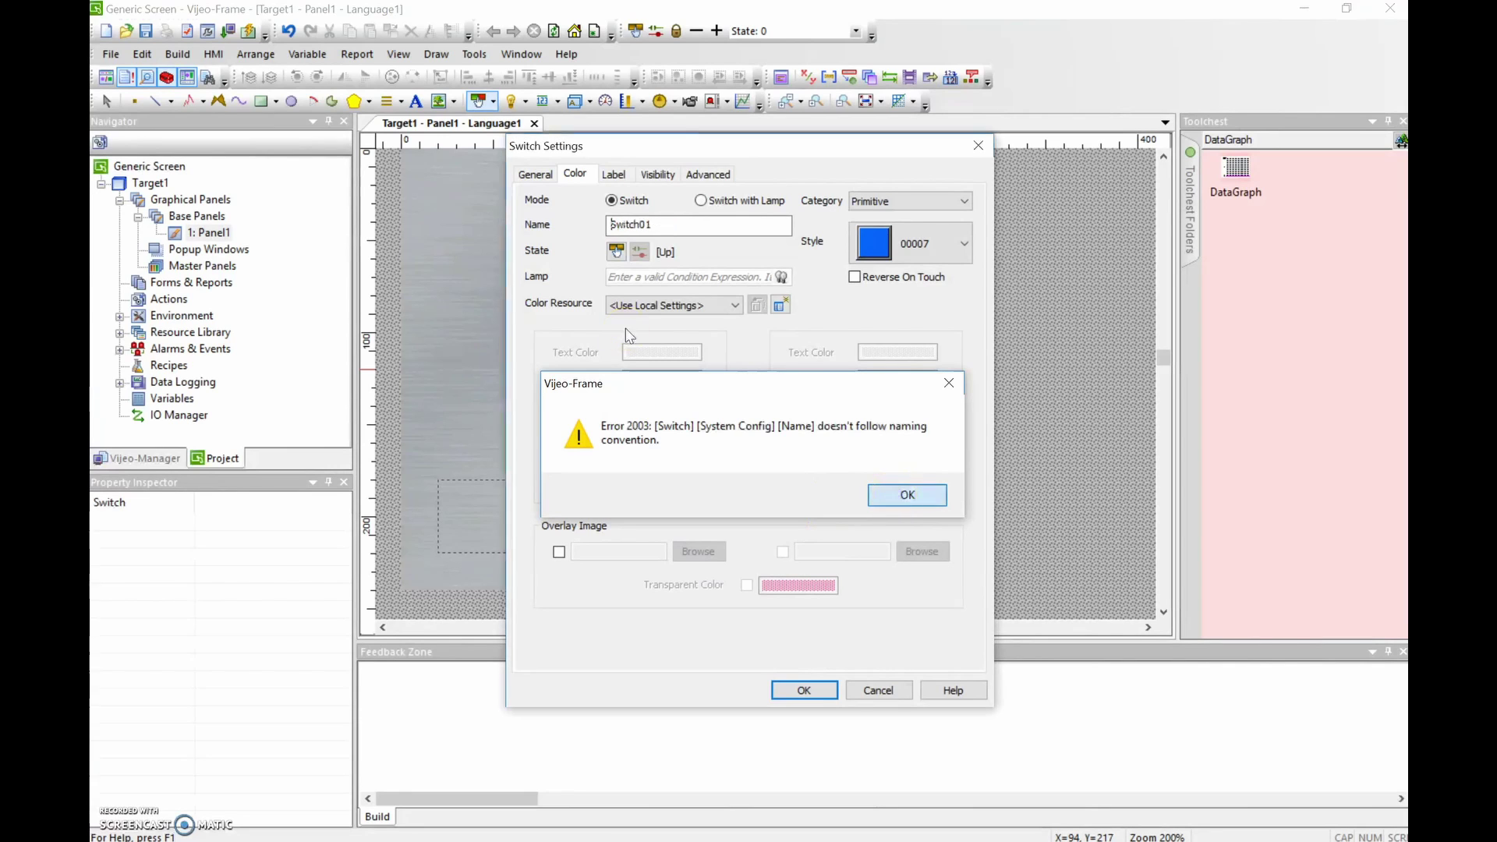
click(686, 225)
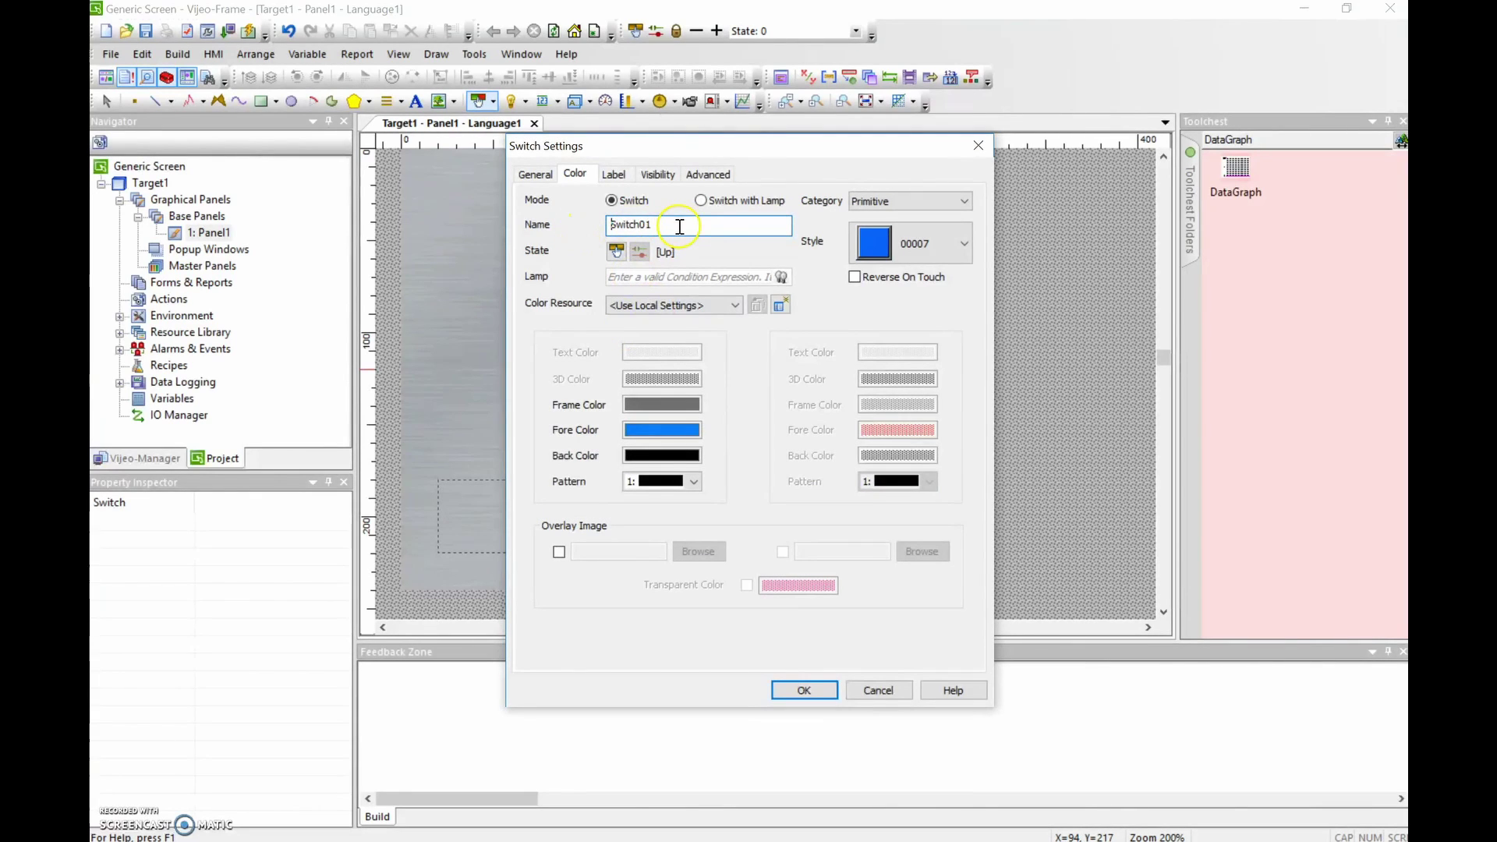
Give the switch a static label with the text System Config
click(616, 175)
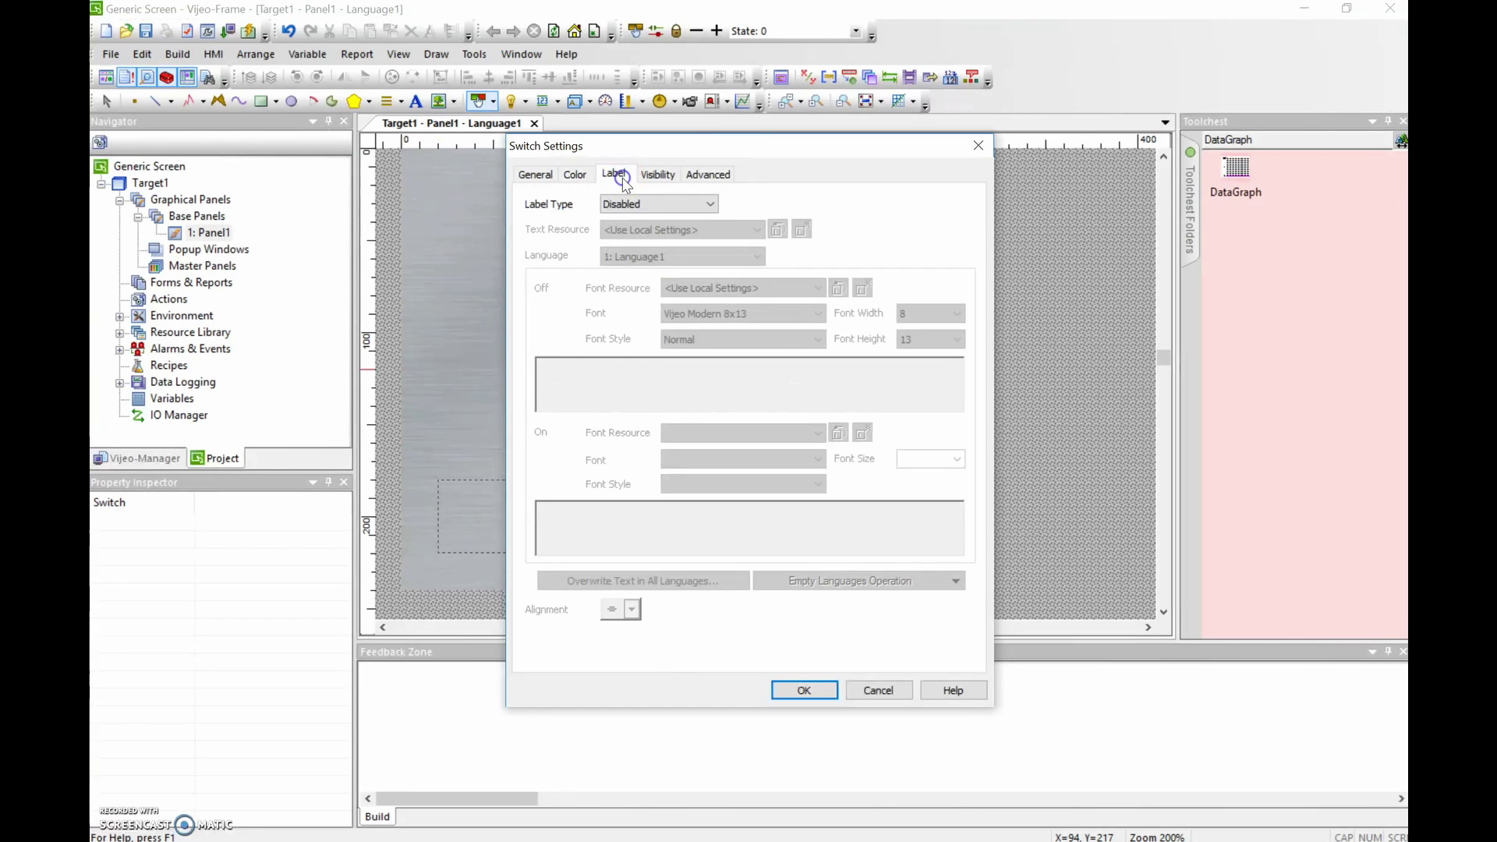
click(711, 205)
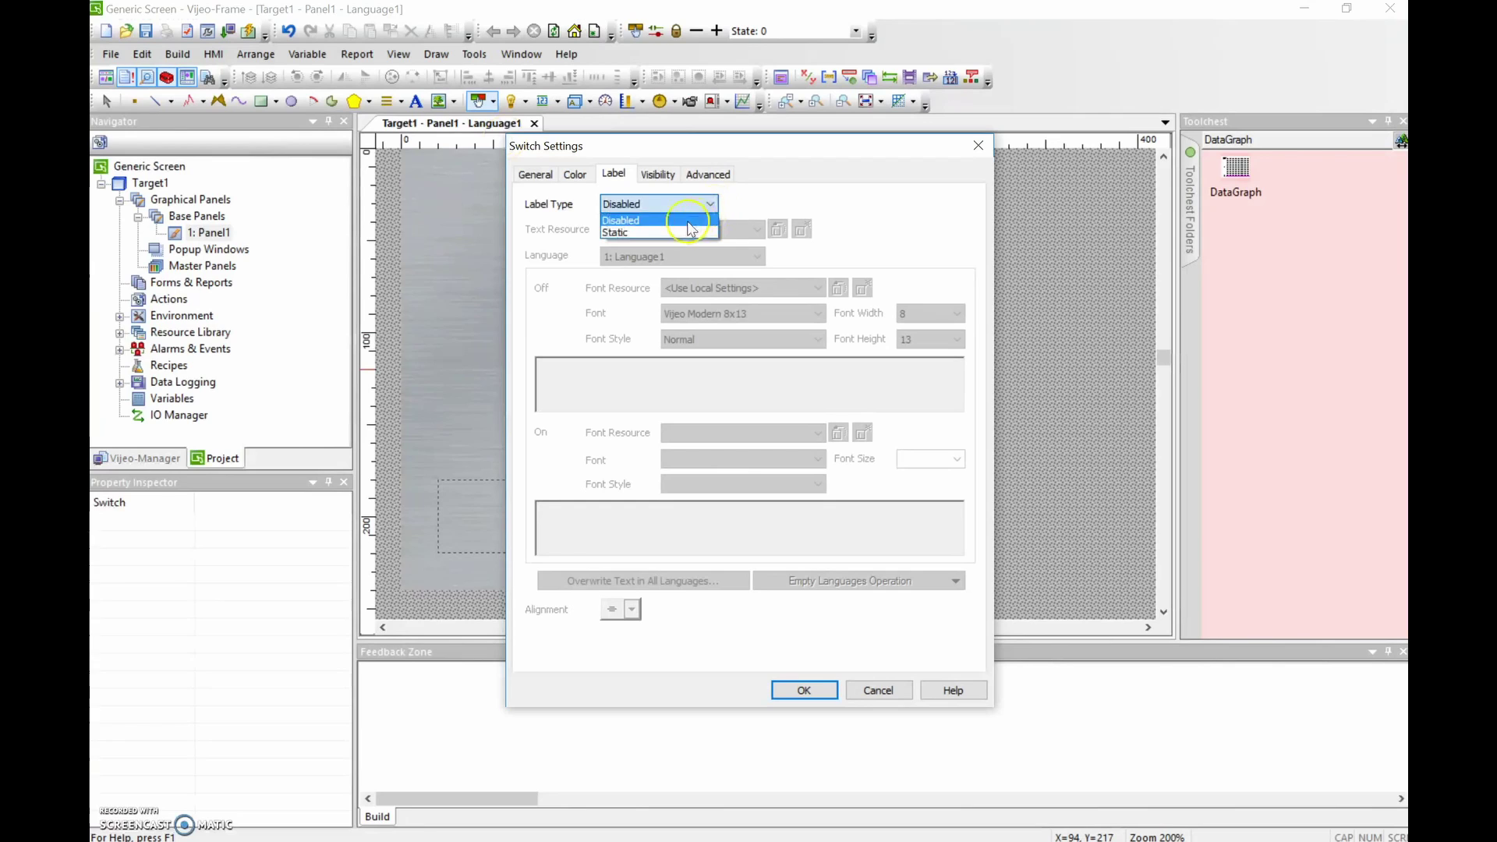
click(681, 234)
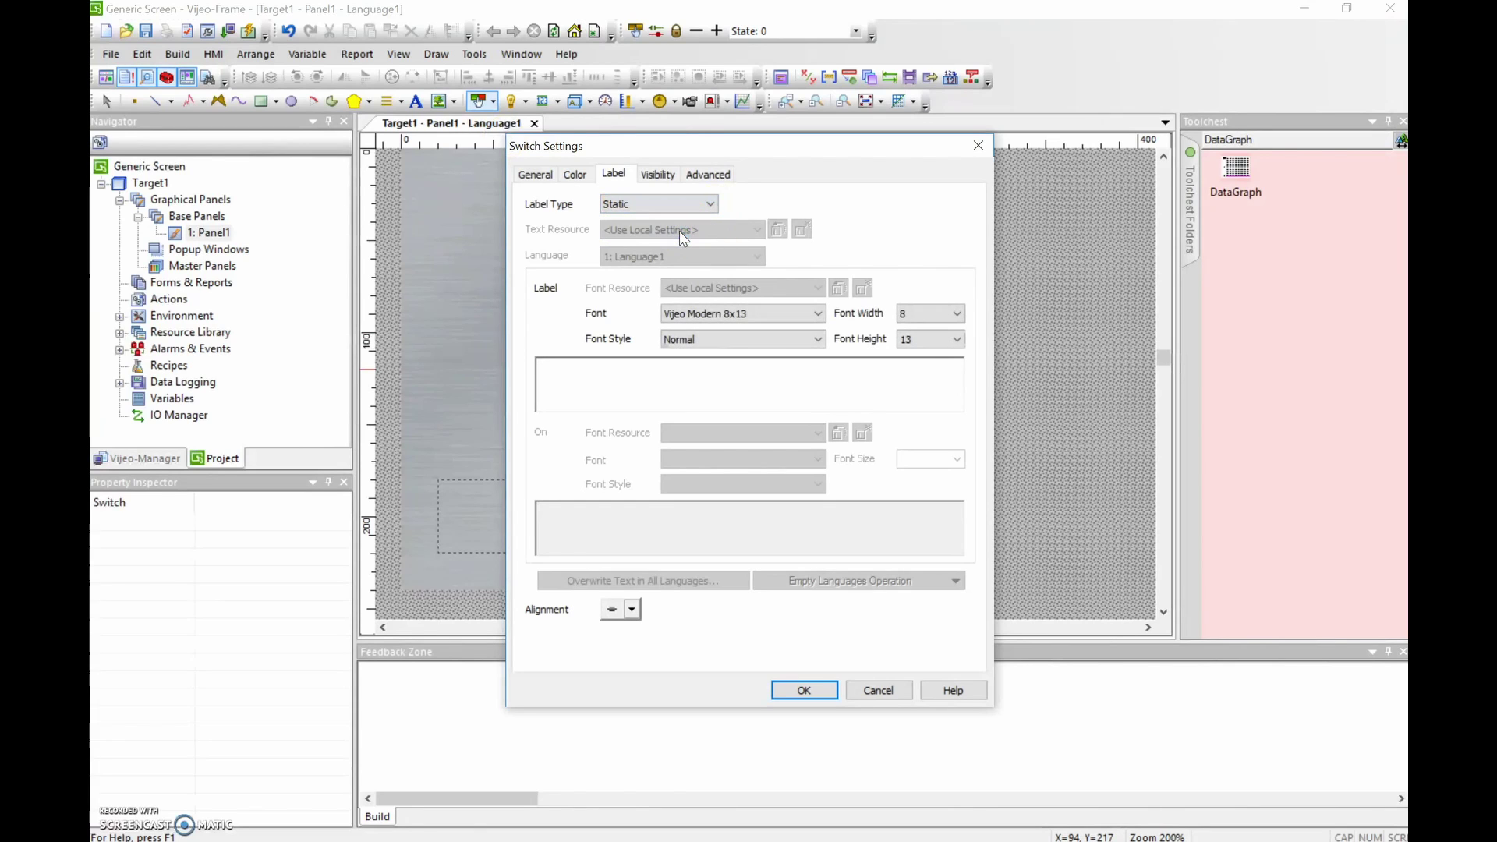
click(576, 389)
text(System Config)
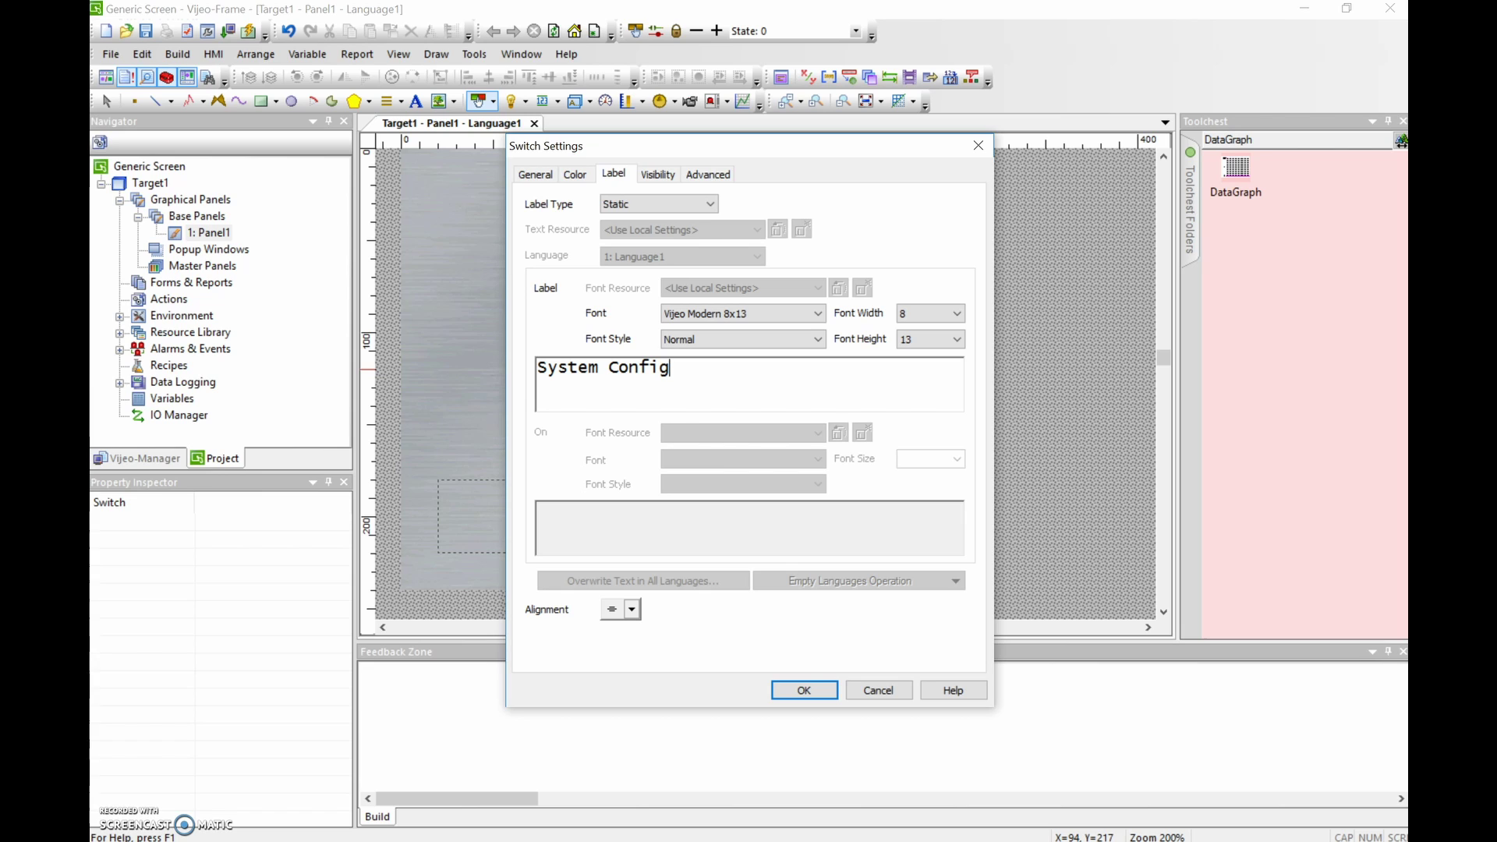
Set the label's font to Vijeo Modern 6x10 and return to the switch's general settings
click(956, 315)
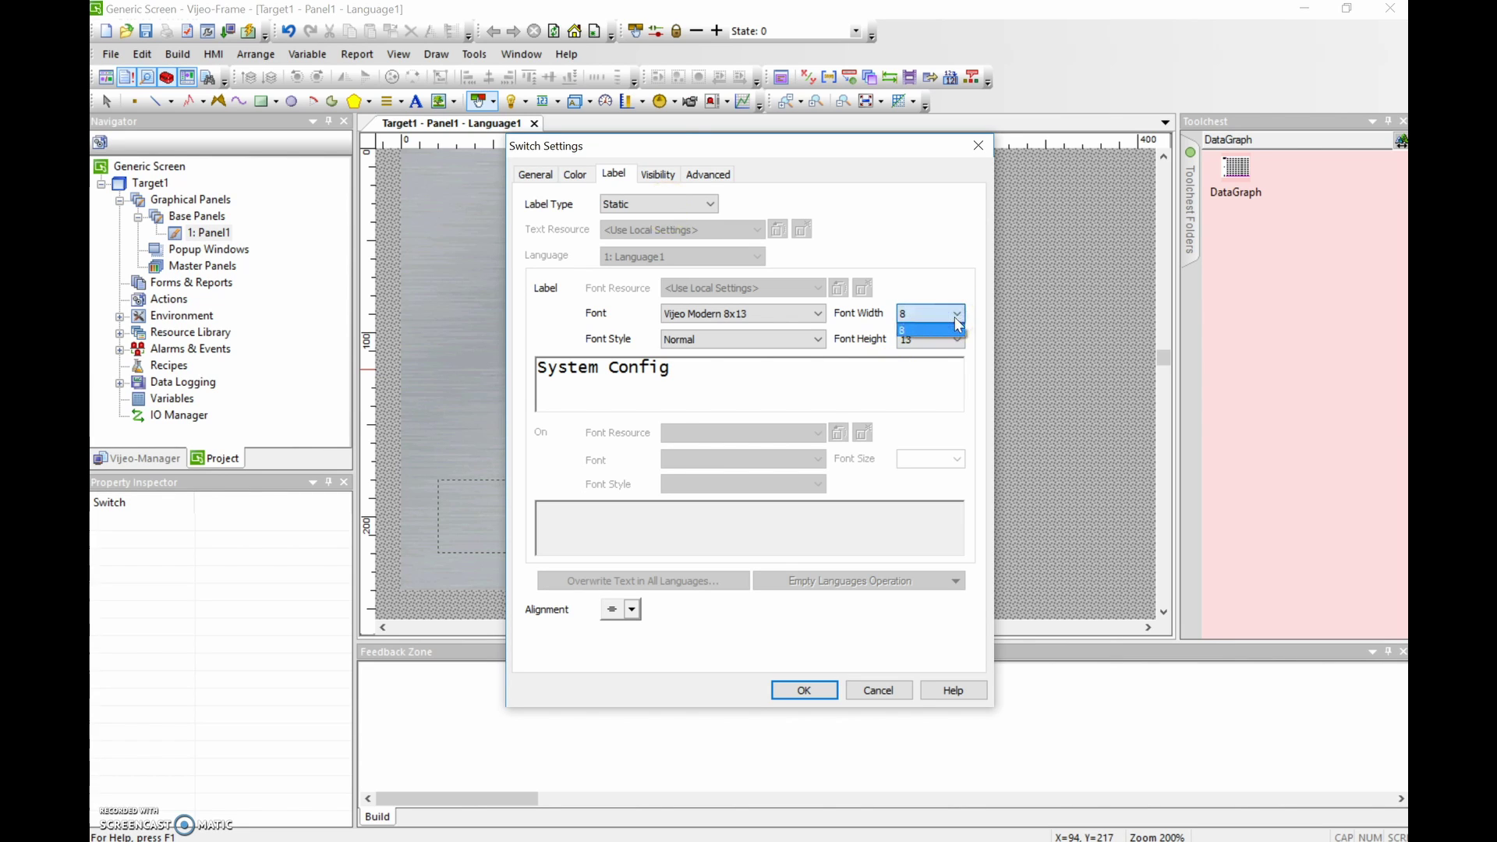
click(955, 315)
click(820, 315)
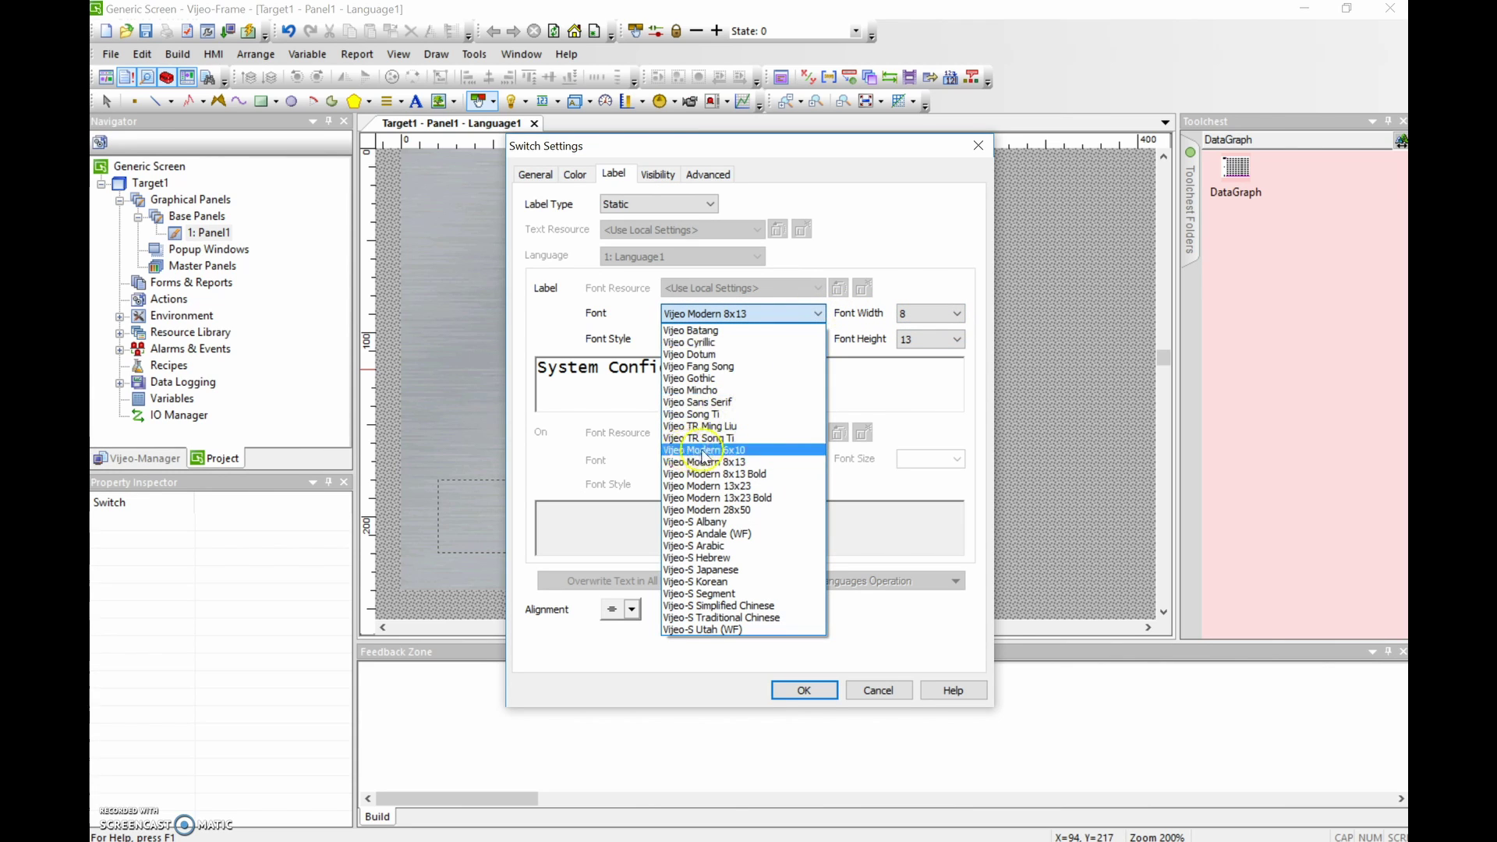
click(758, 452)
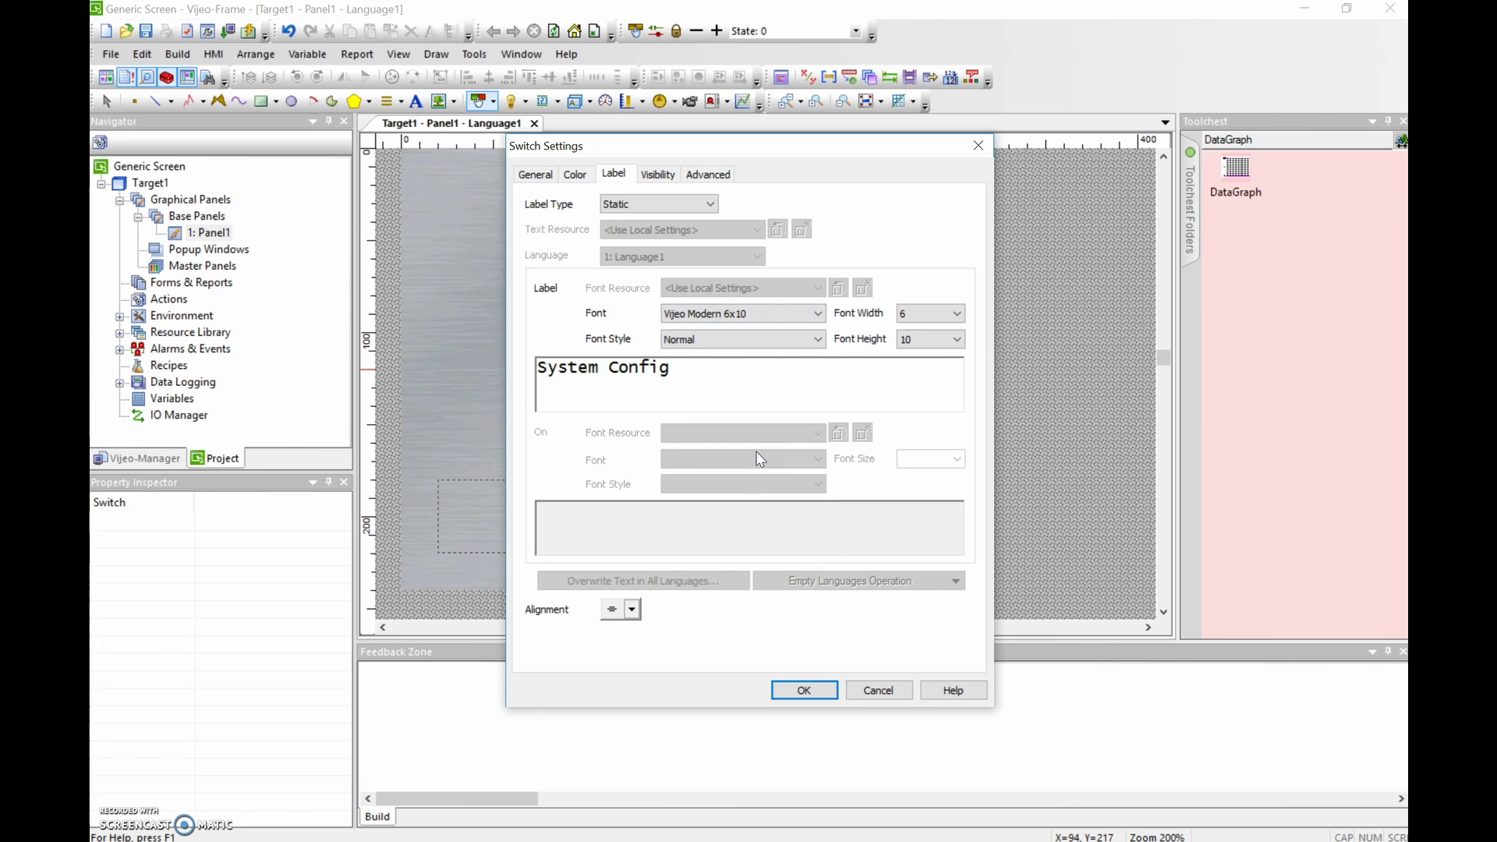
click(534, 176)
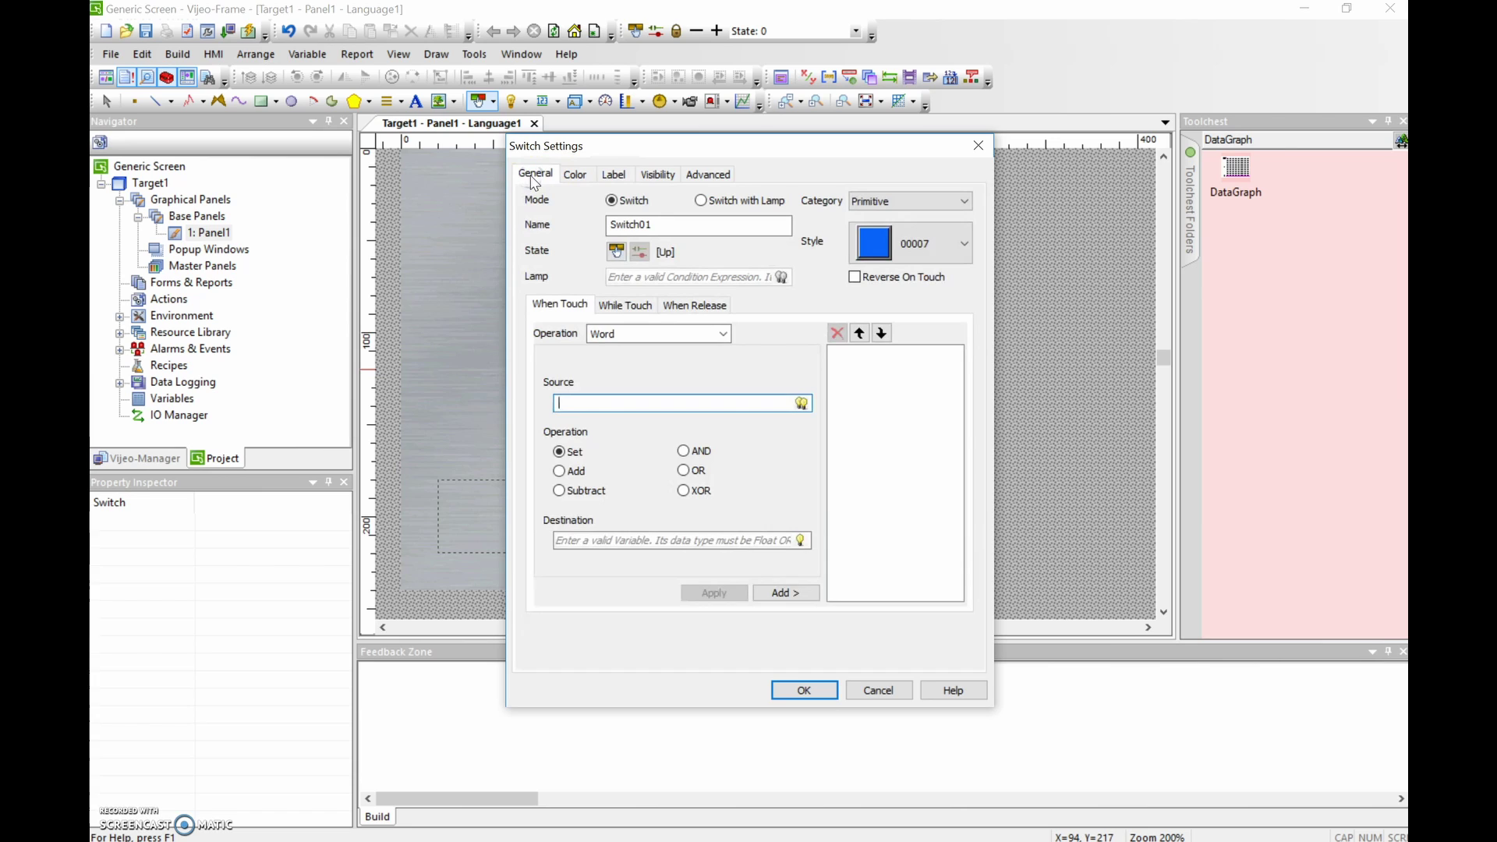
Review the switch's style, color settings and static label before accepting them
click(889, 258)
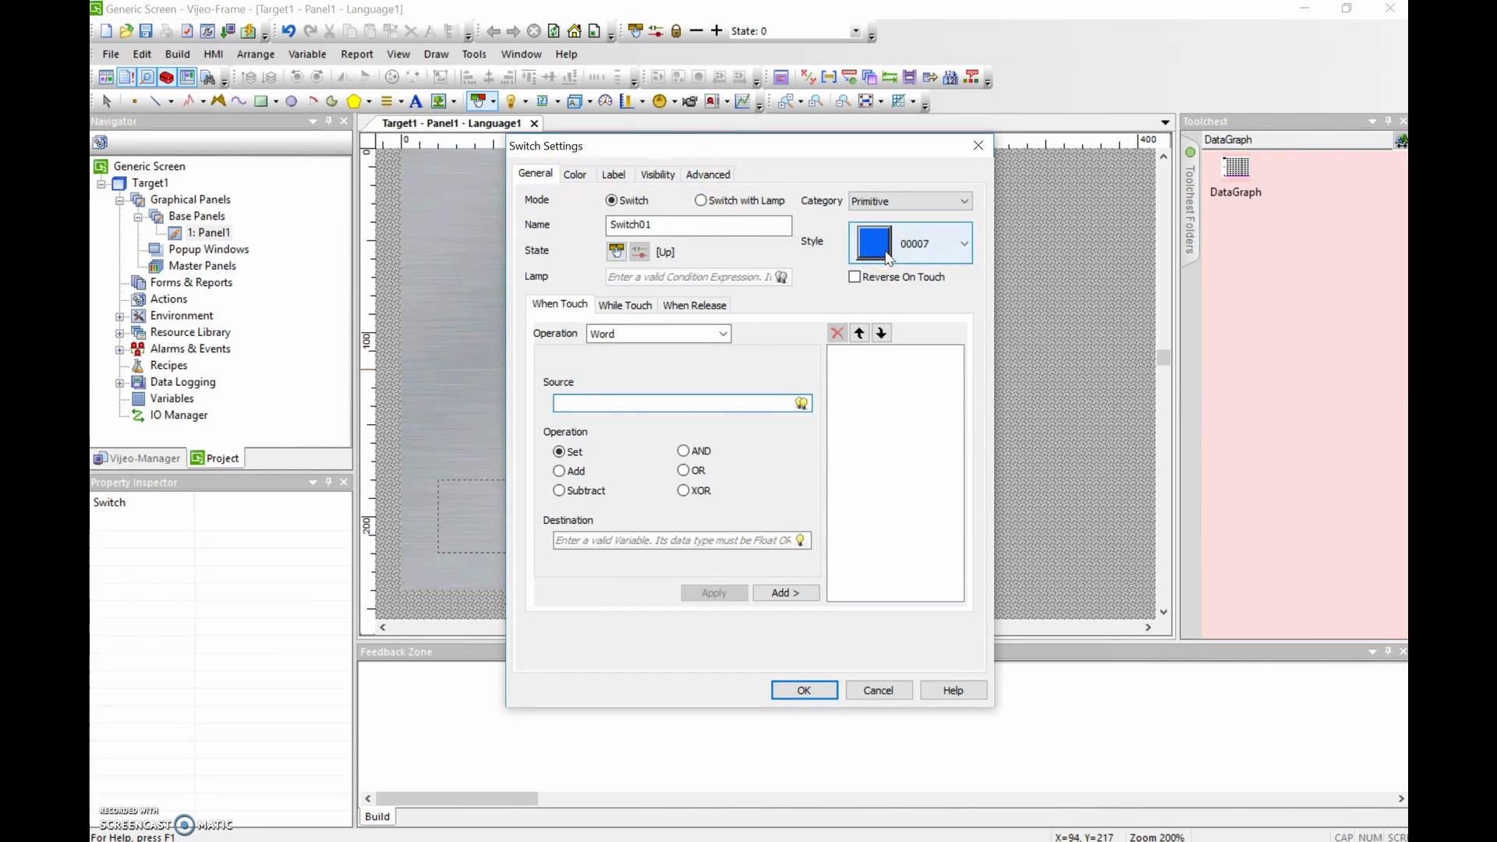
click(575, 174)
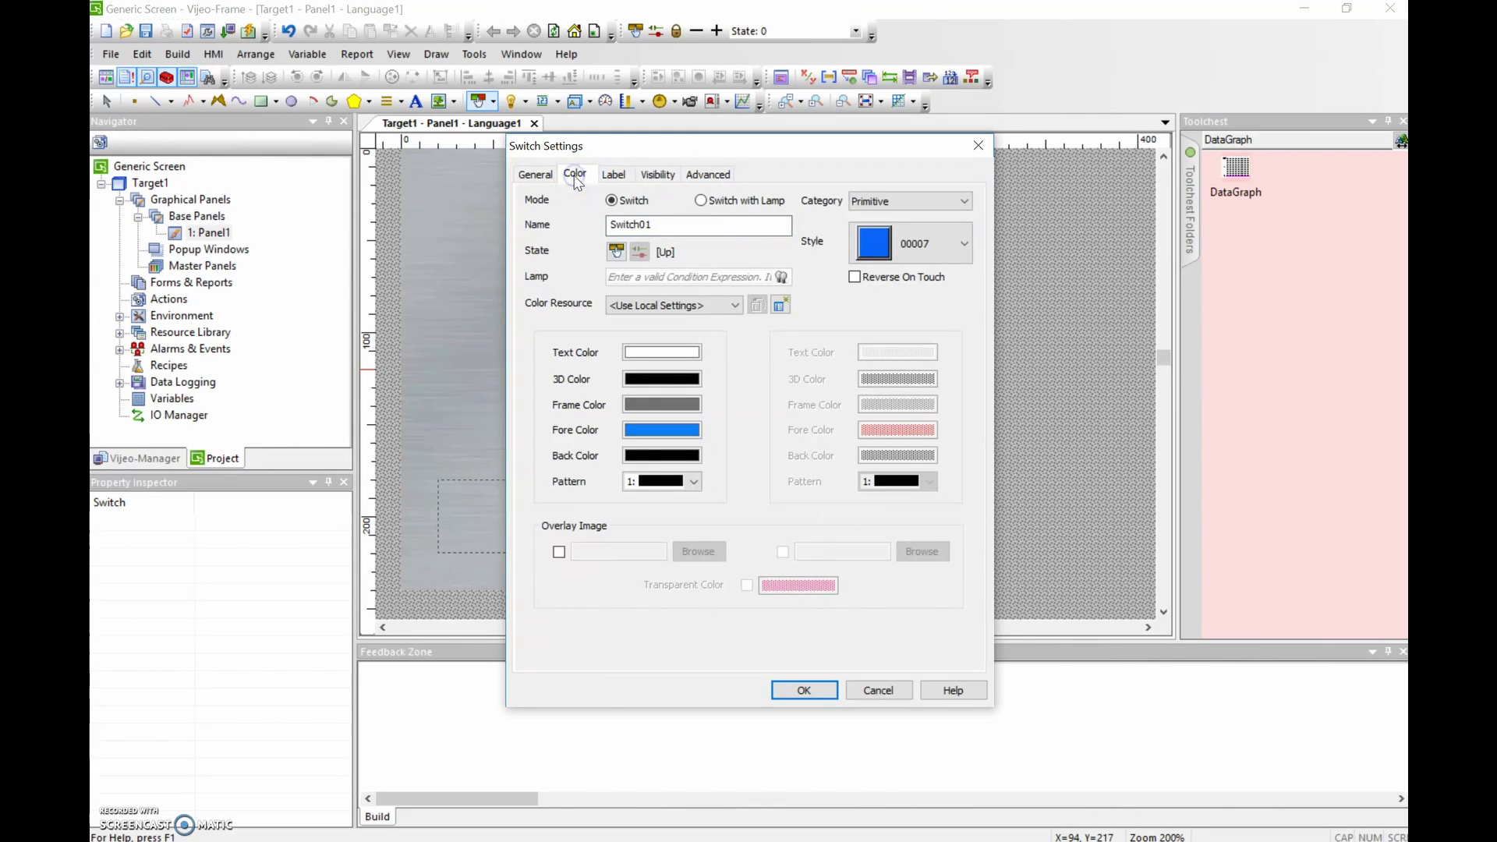
click(669, 434)
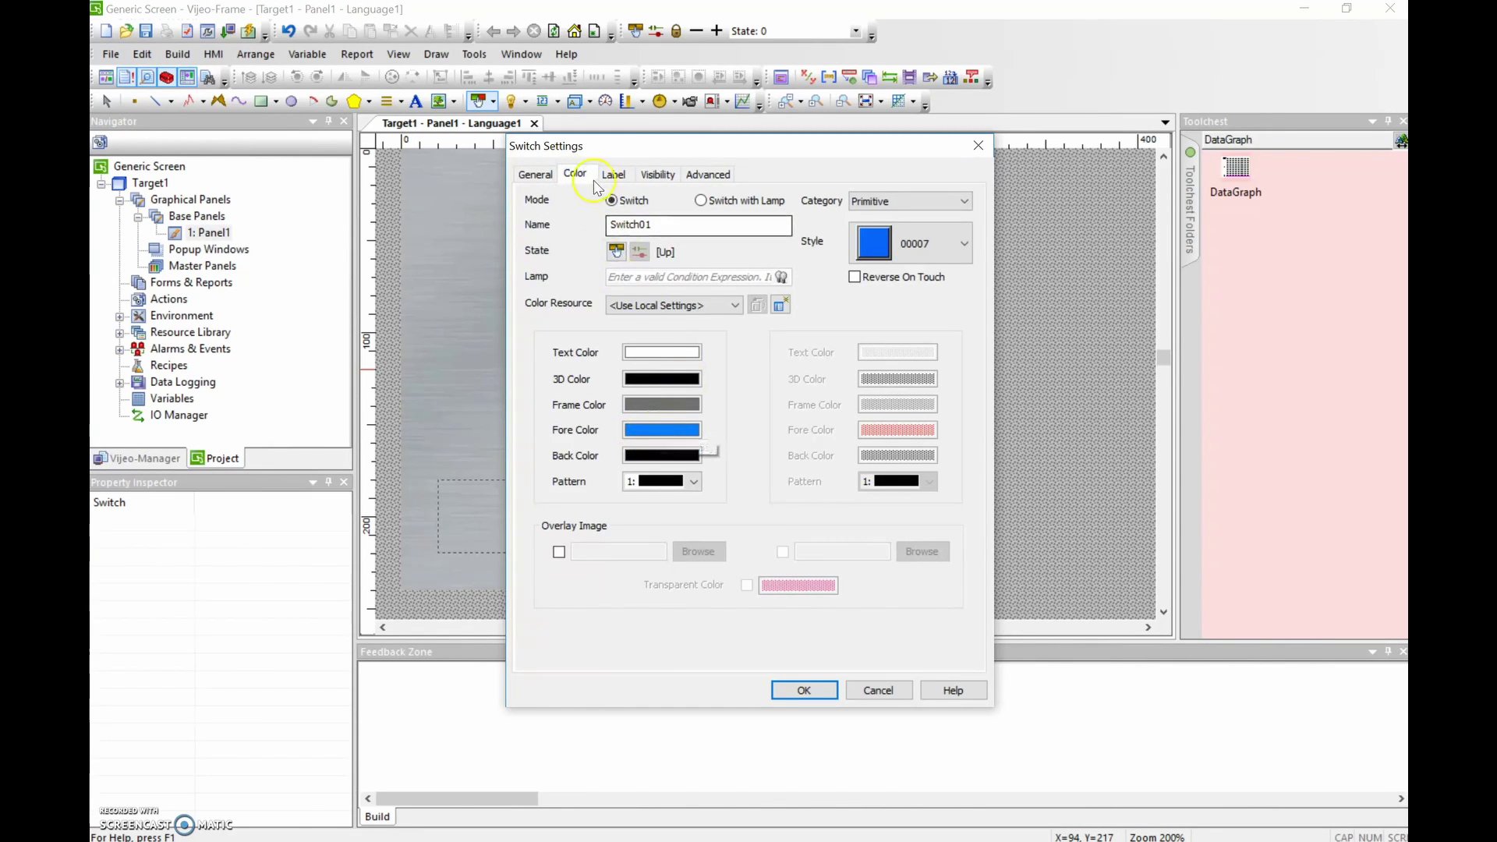
click(626, 177)
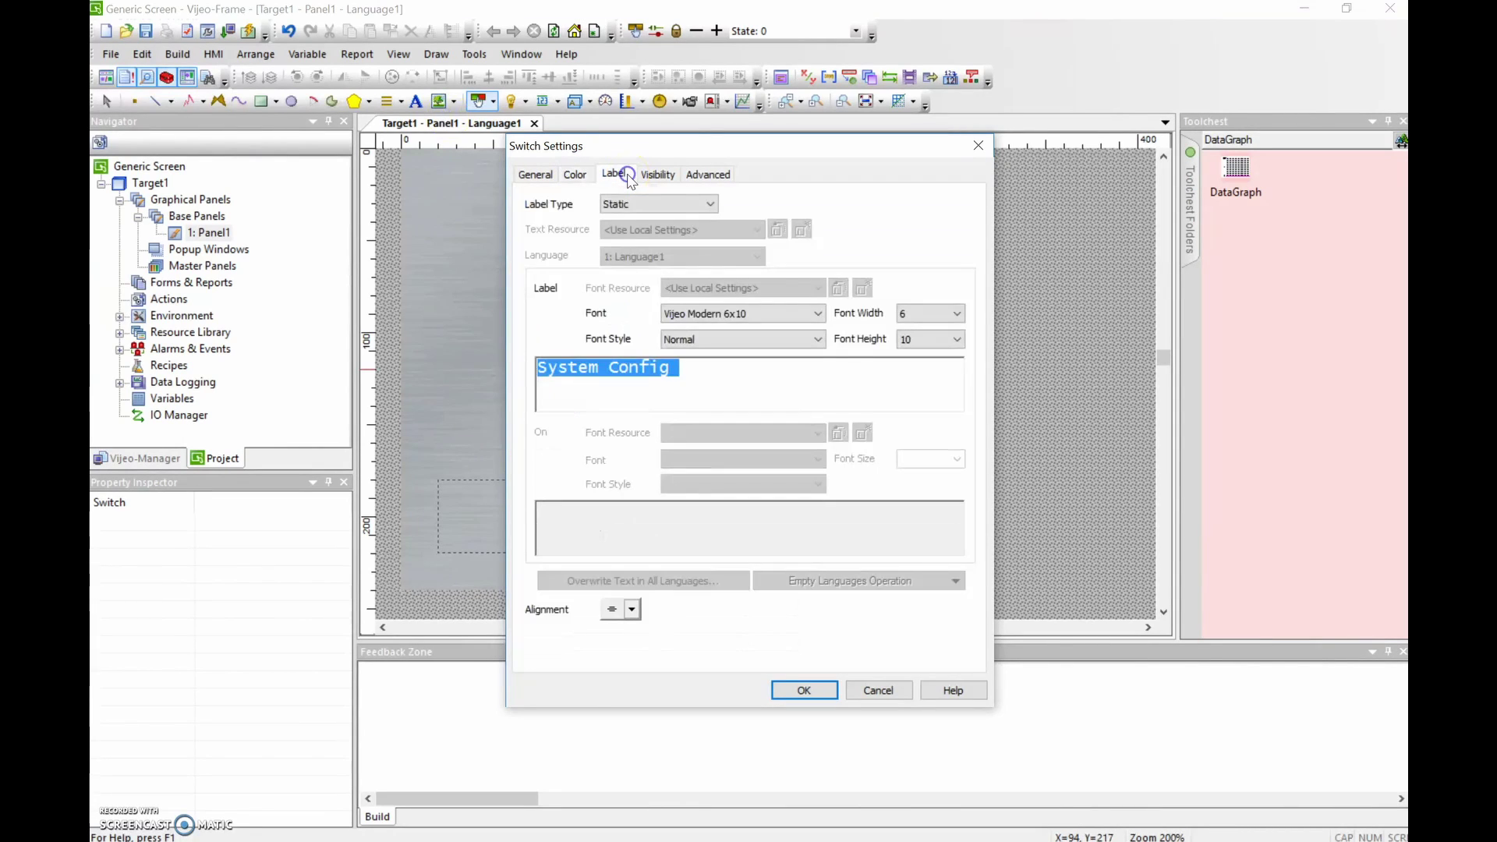
click(699, 375)
click(745, 318)
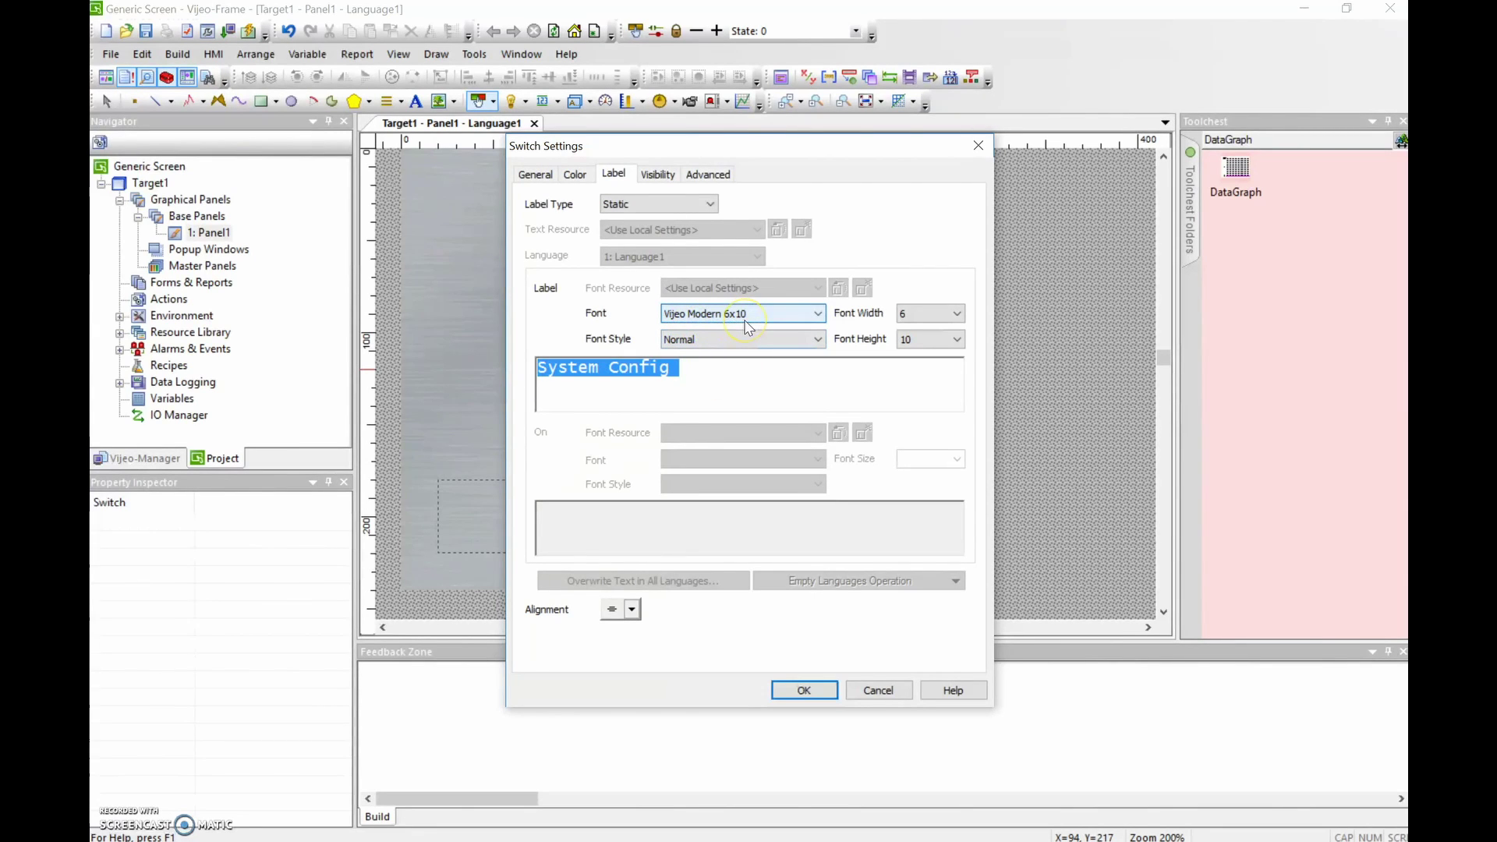
click(646, 381)
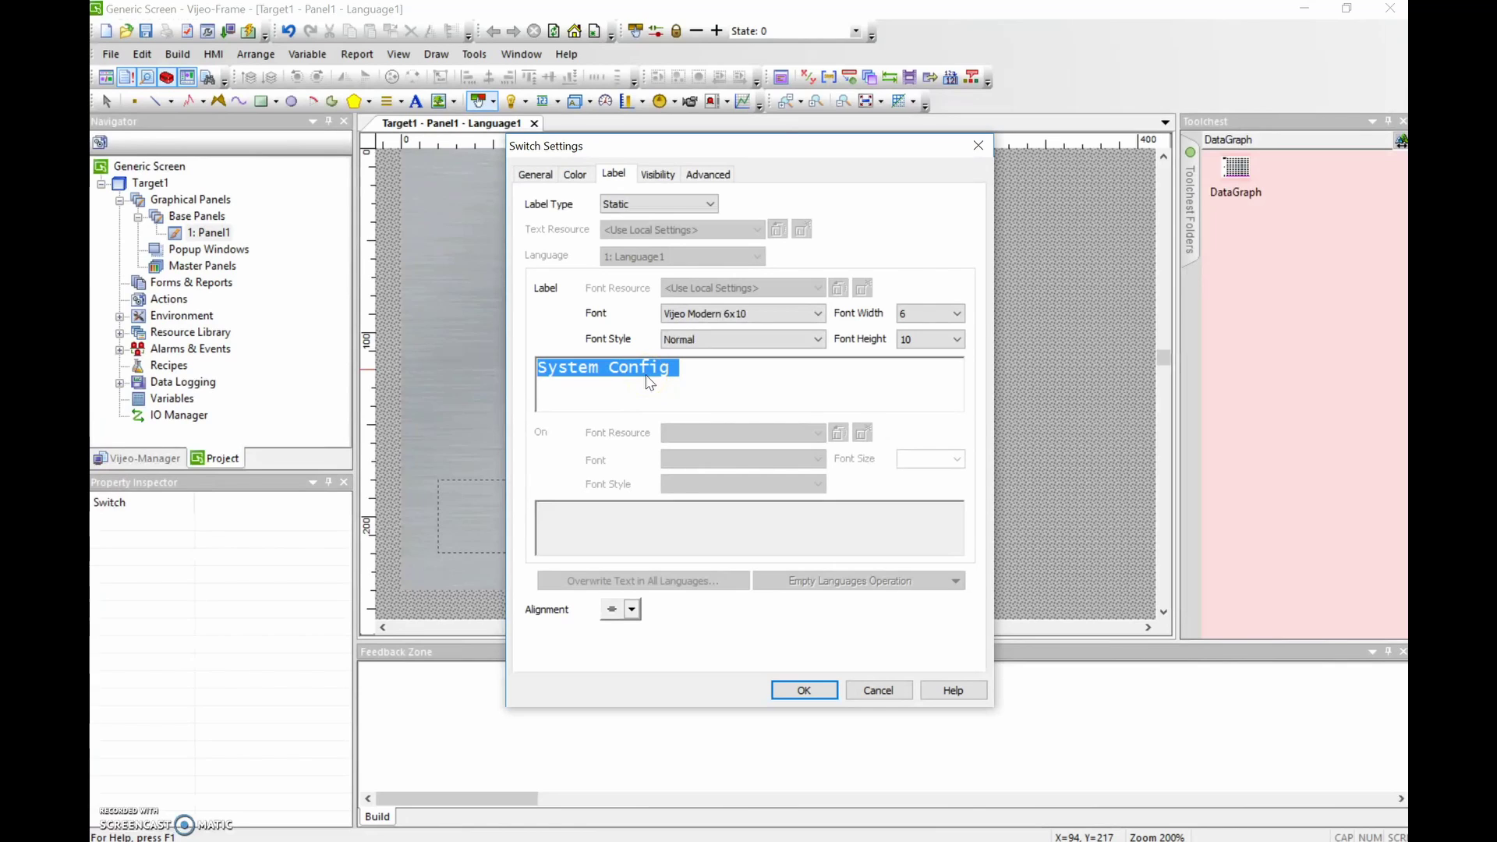
click(546, 180)
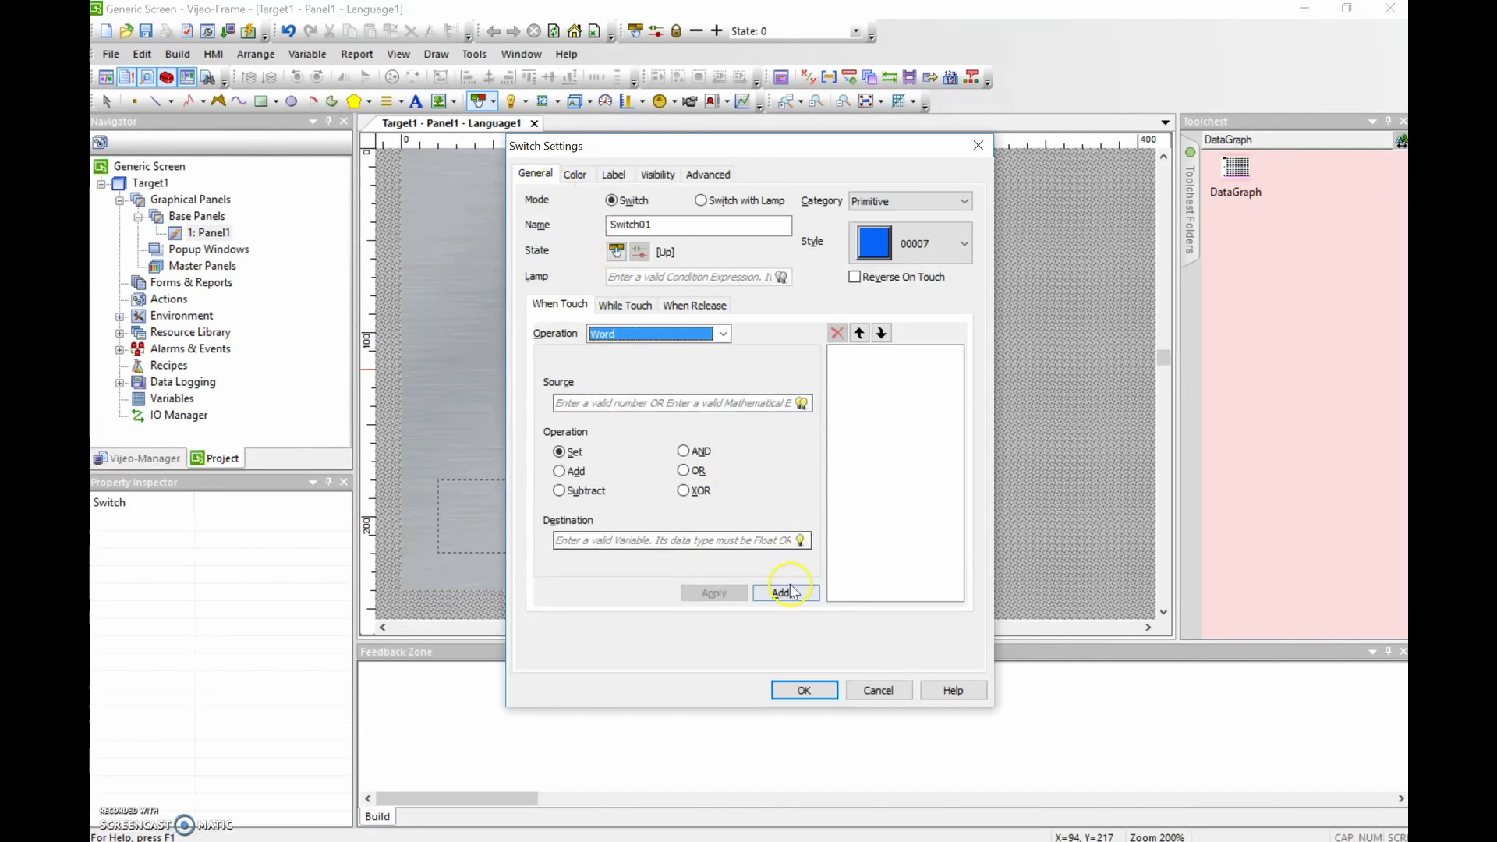
Accept the switch settings to place the System Config switch on the panel, and return to the Selection tool
click(806, 691)
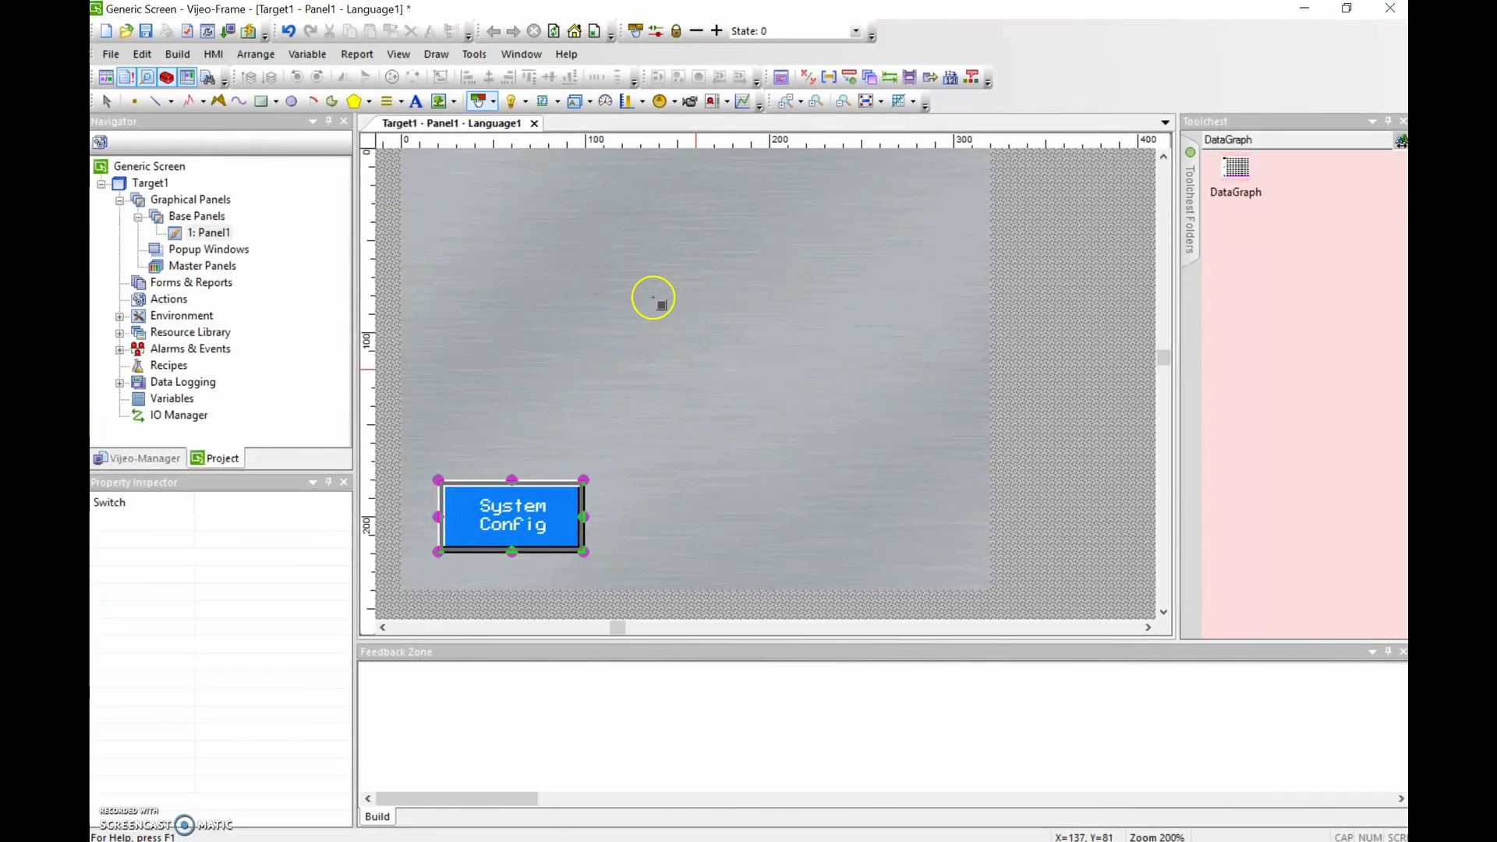
click(107, 100)
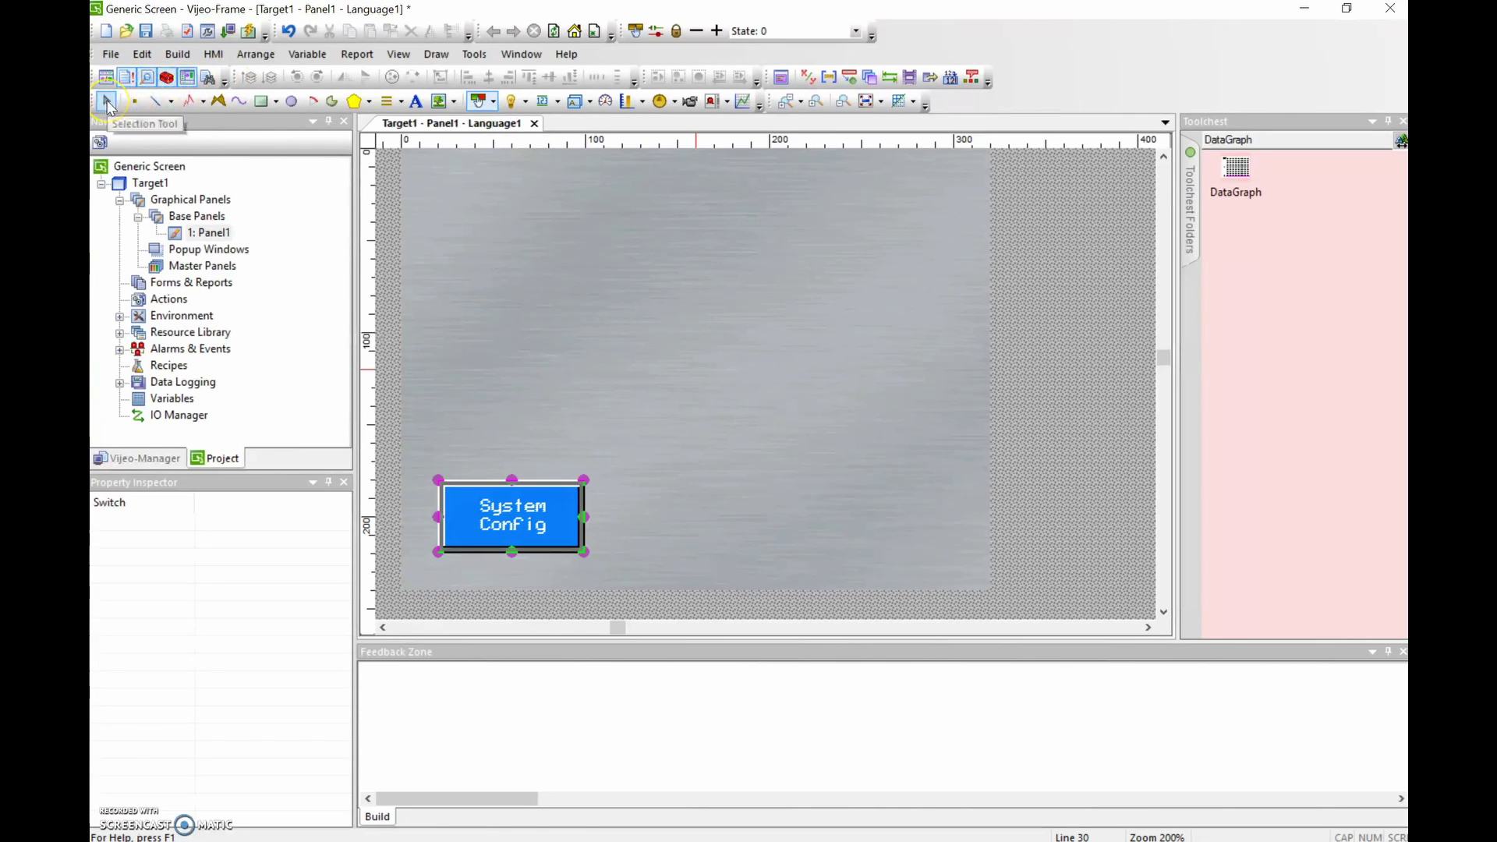
click(107, 102)
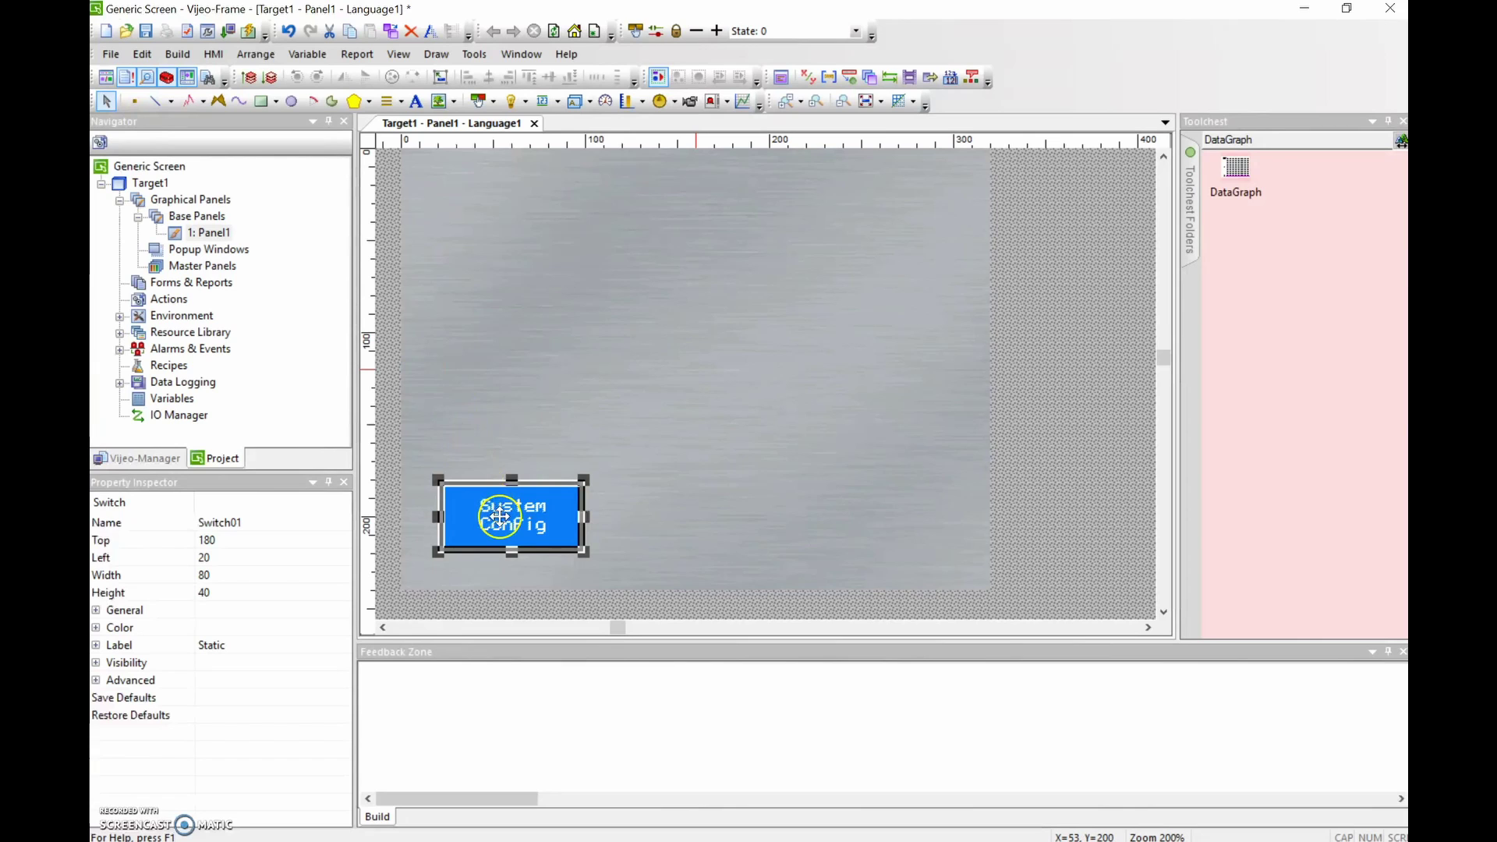
Reopen the System Config switch's settings and set its When Touch operation to System
click(500, 516)
double_click(529, 517)
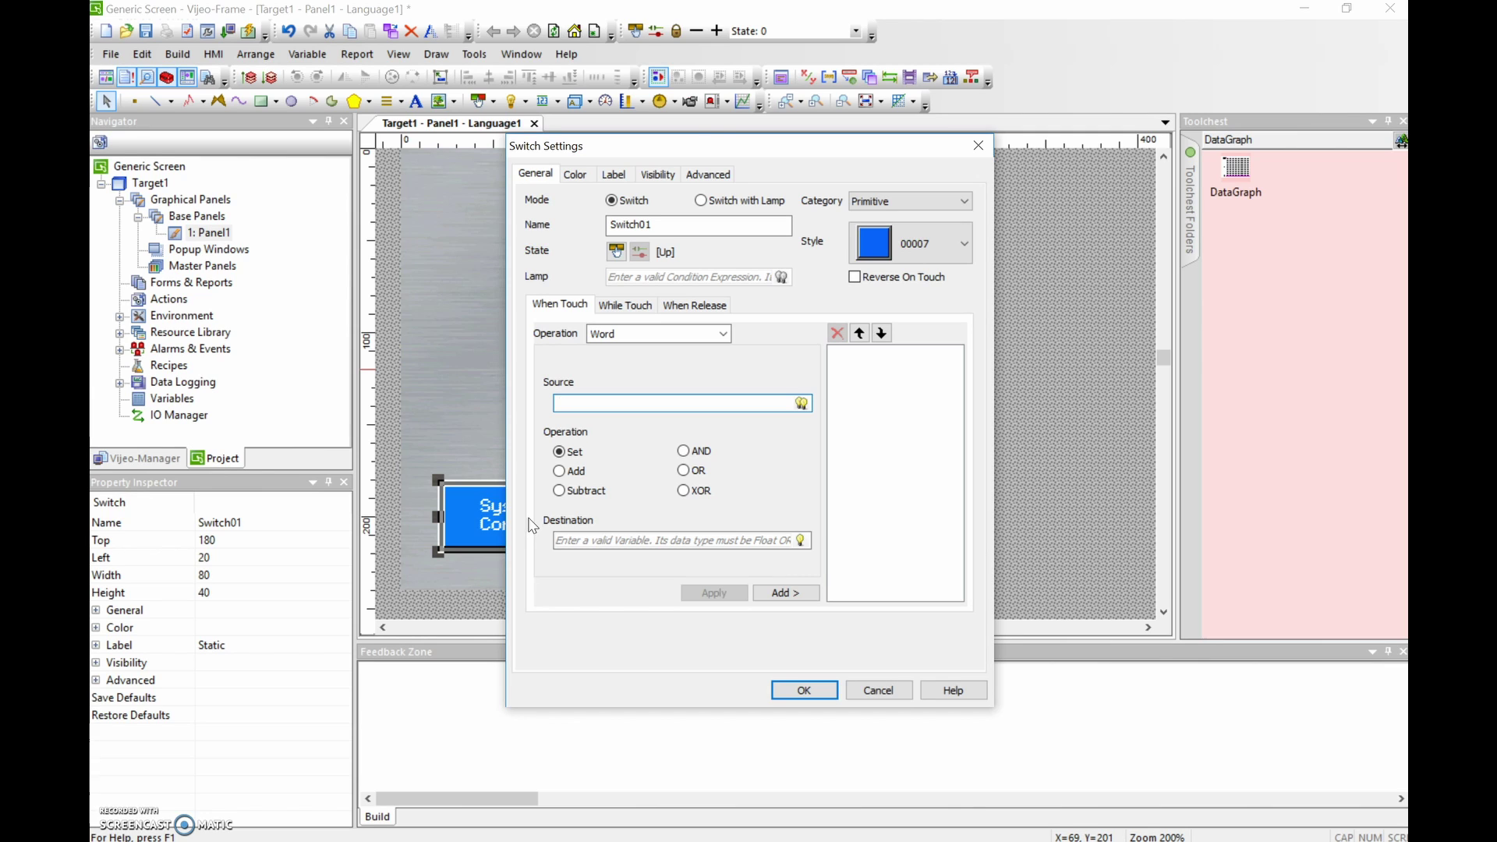
key(shift+Tab)
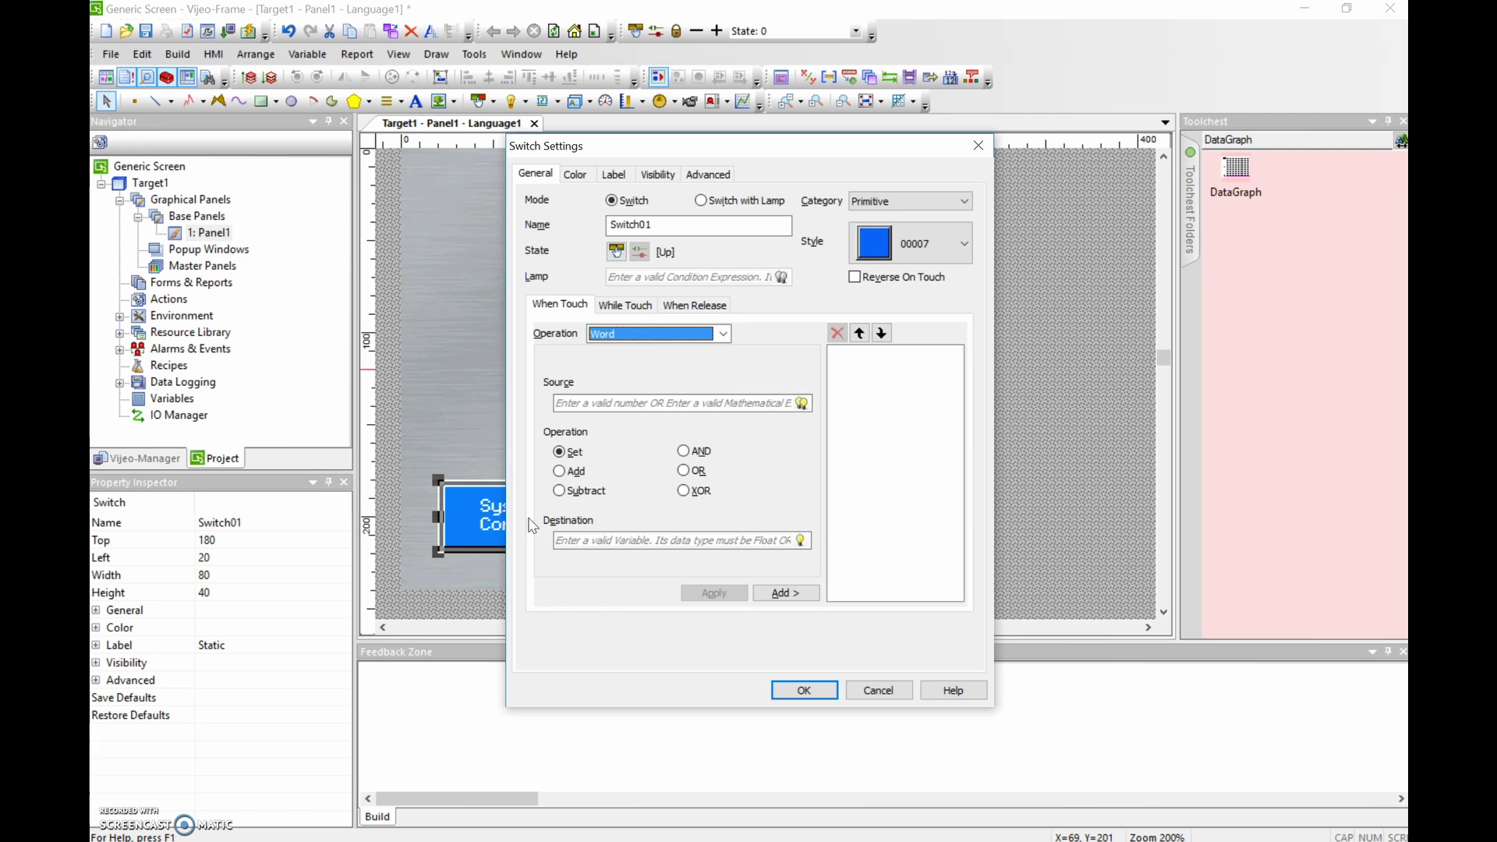
click(480, 511)
click(546, 344)
click(724, 333)
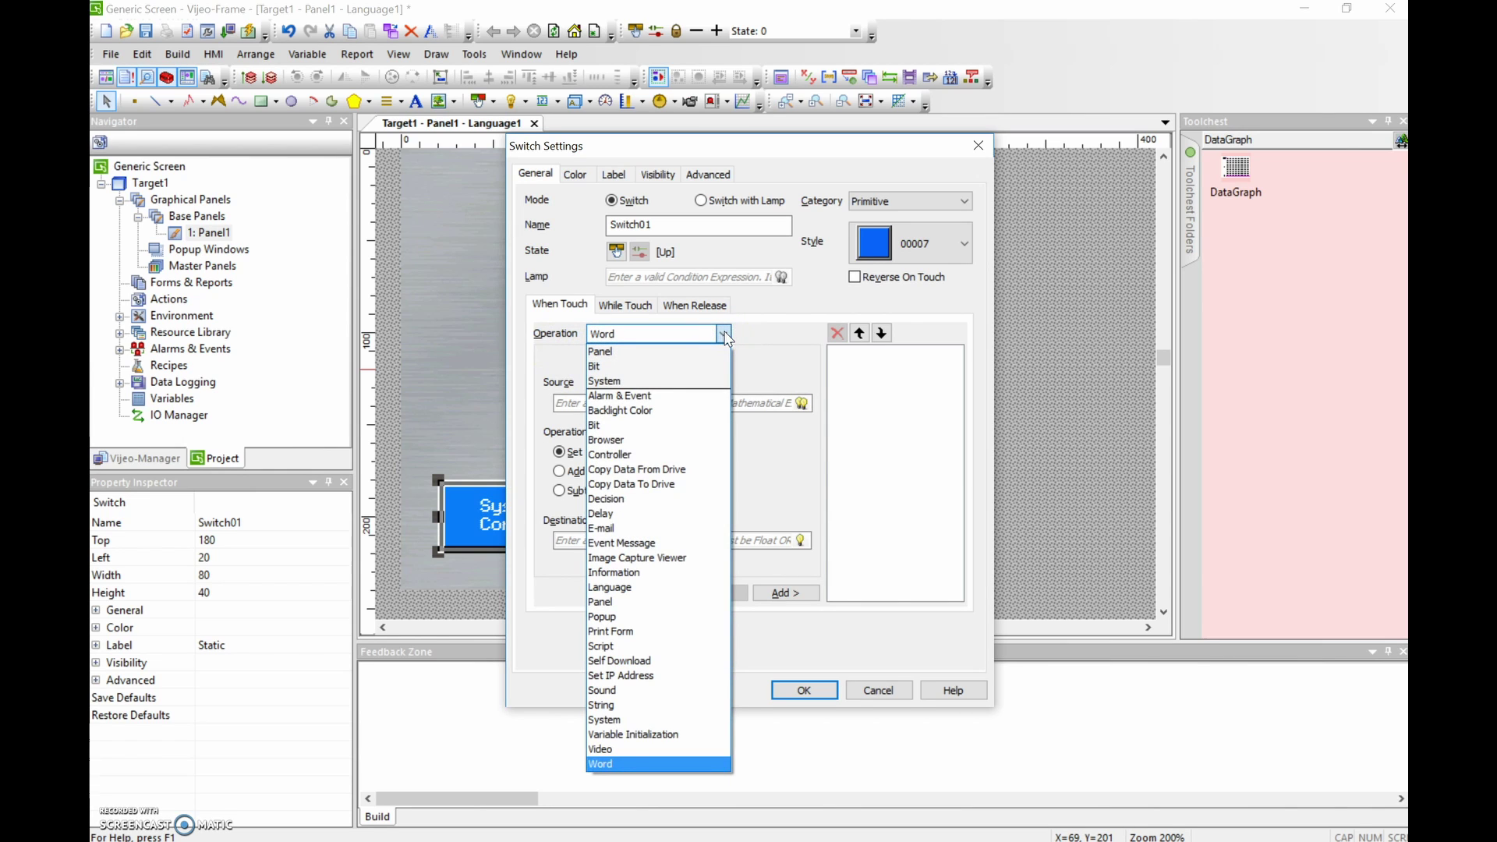
click(631, 721)
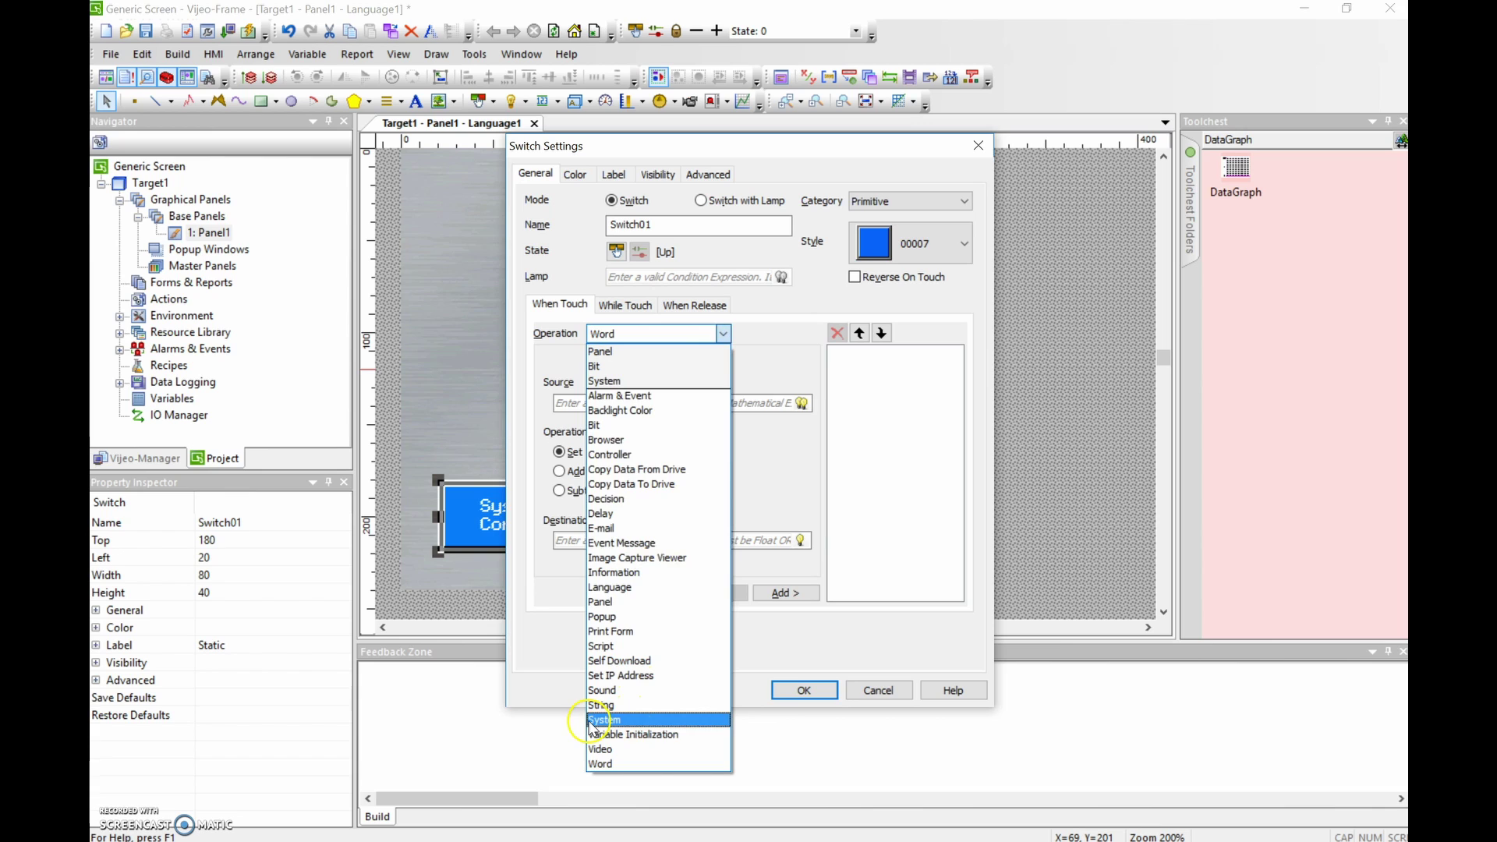
click(609, 720)
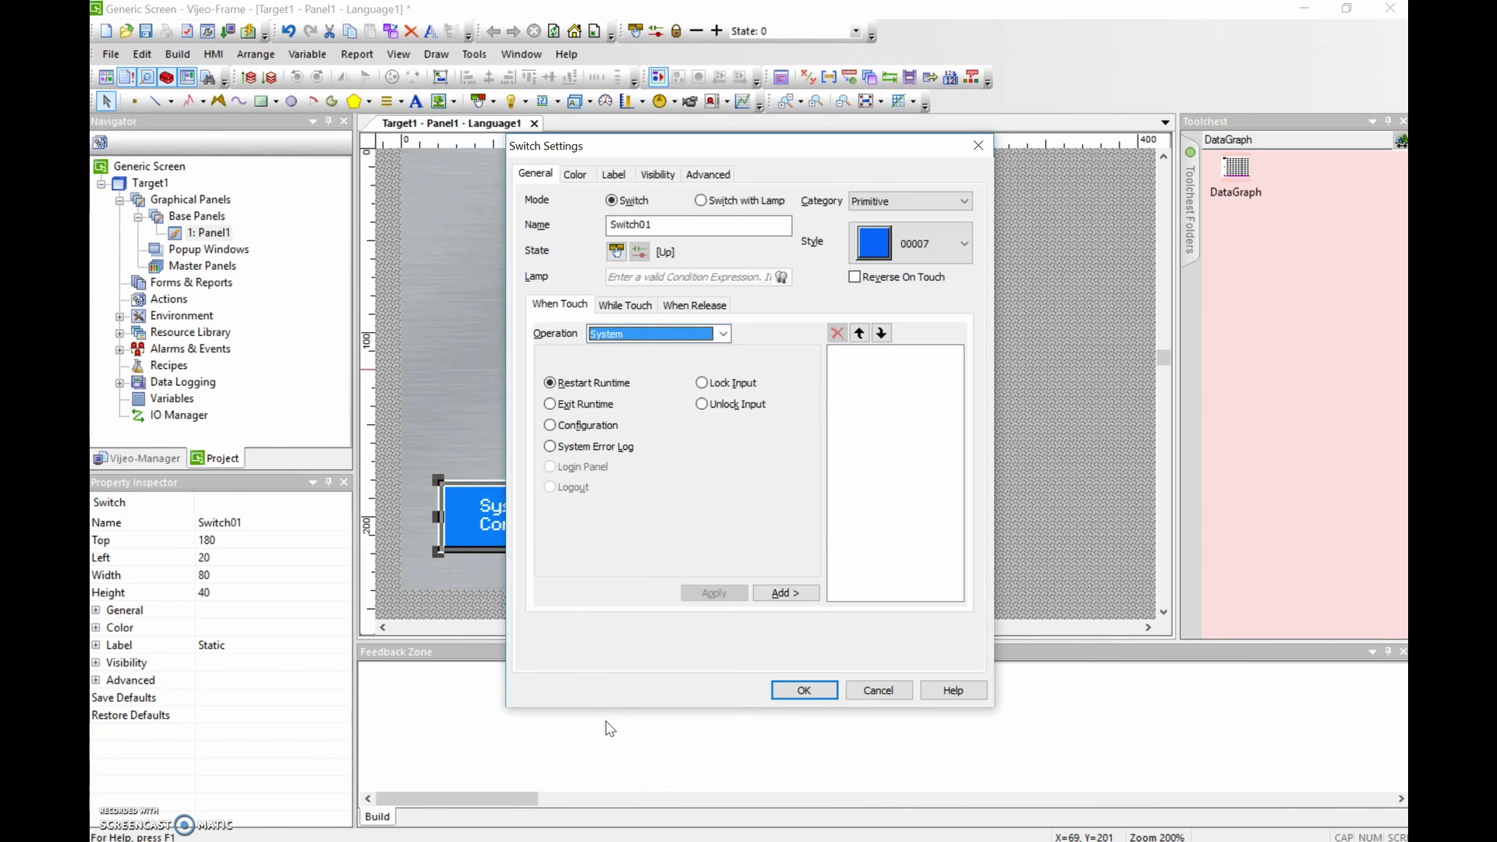
click(606, 723)
Add the Configuration action to the switch's When Touch operations and accept the settings
click(553, 428)
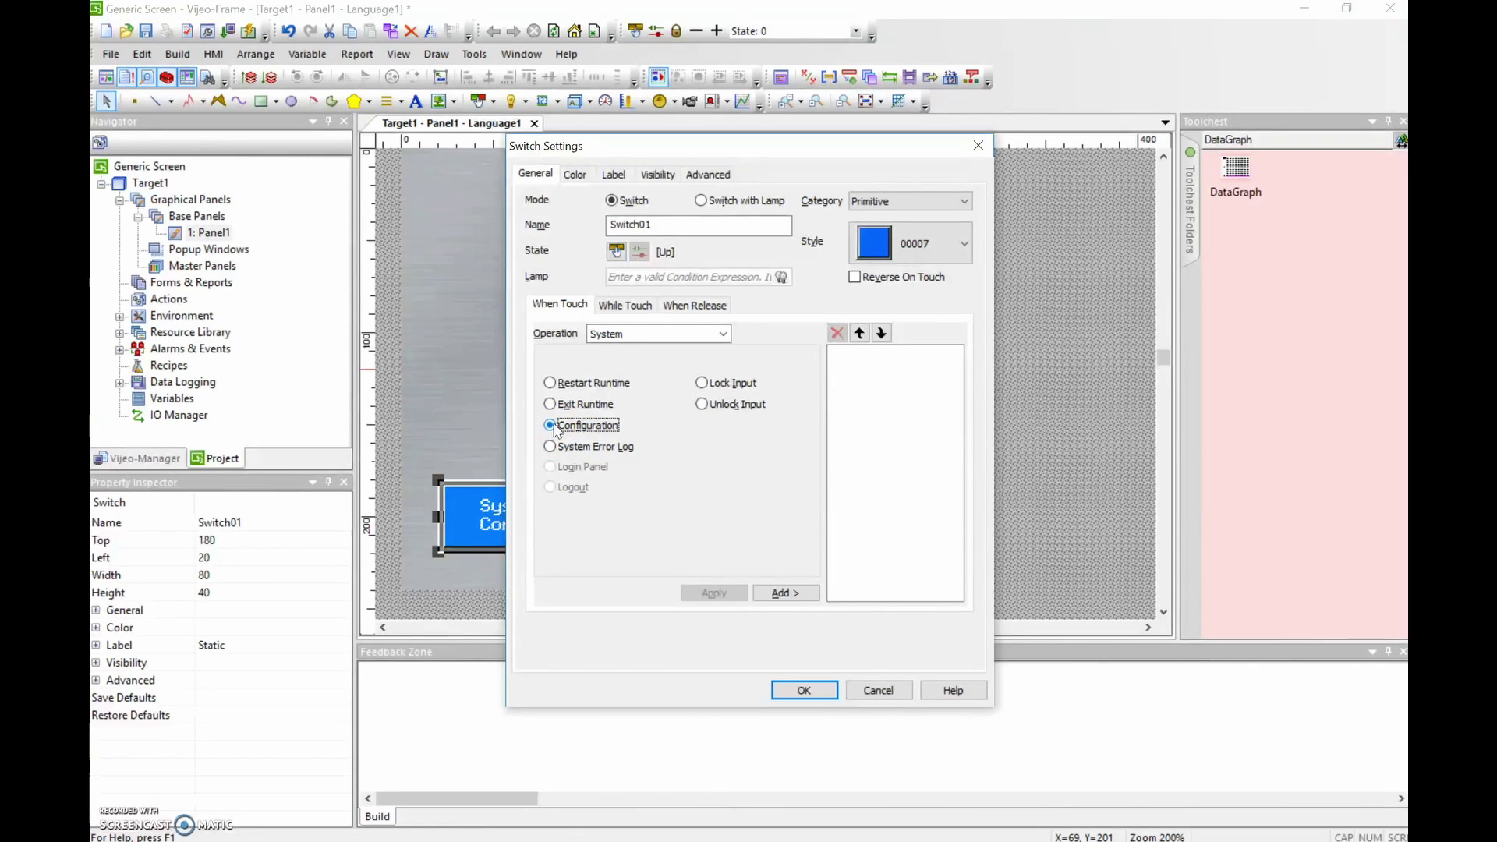
click(784, 594)
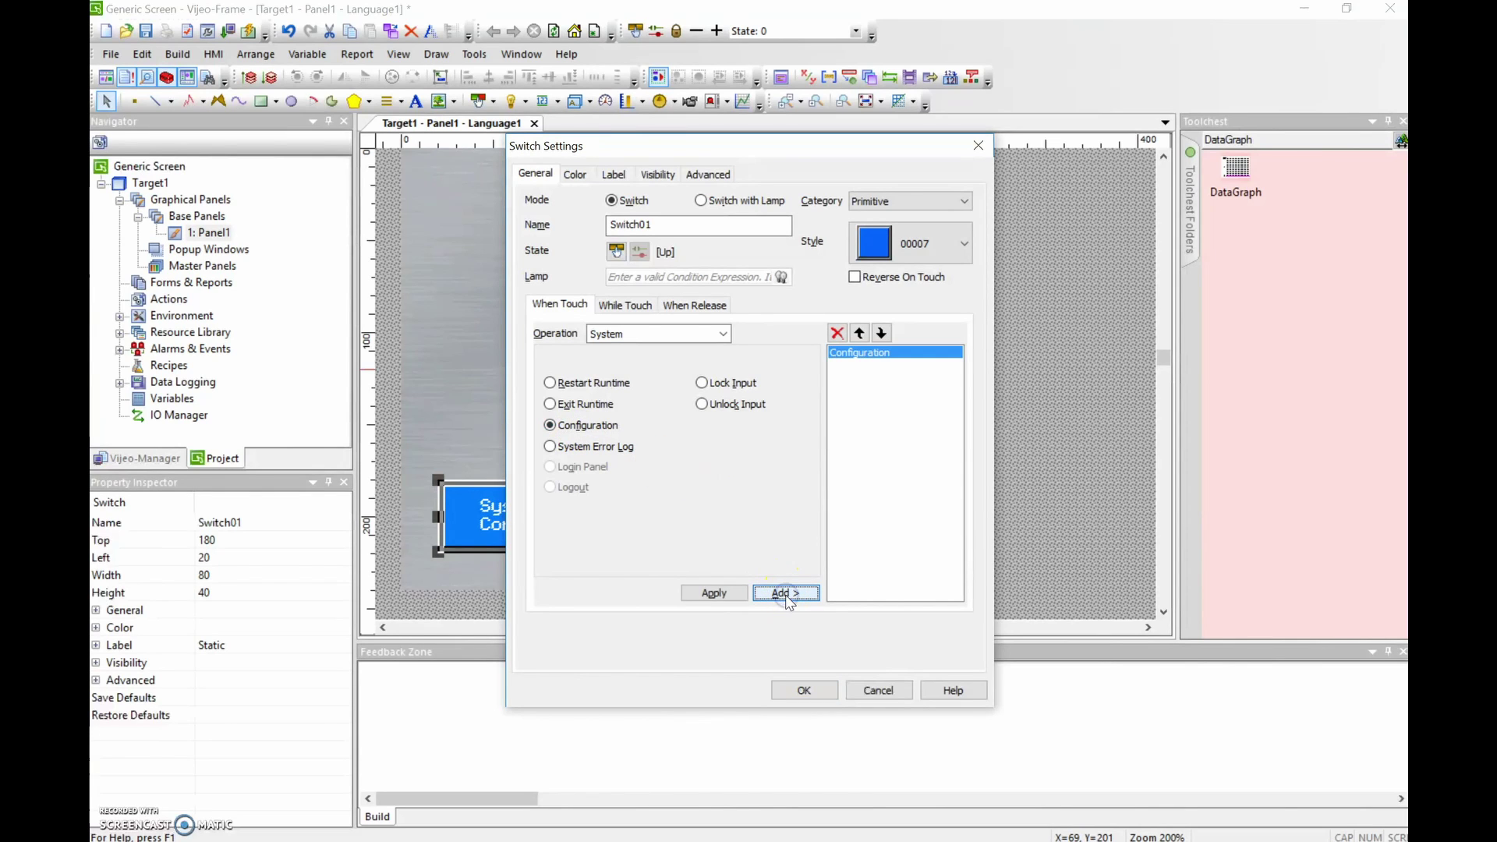
click(878, 363)
click(790, 699)
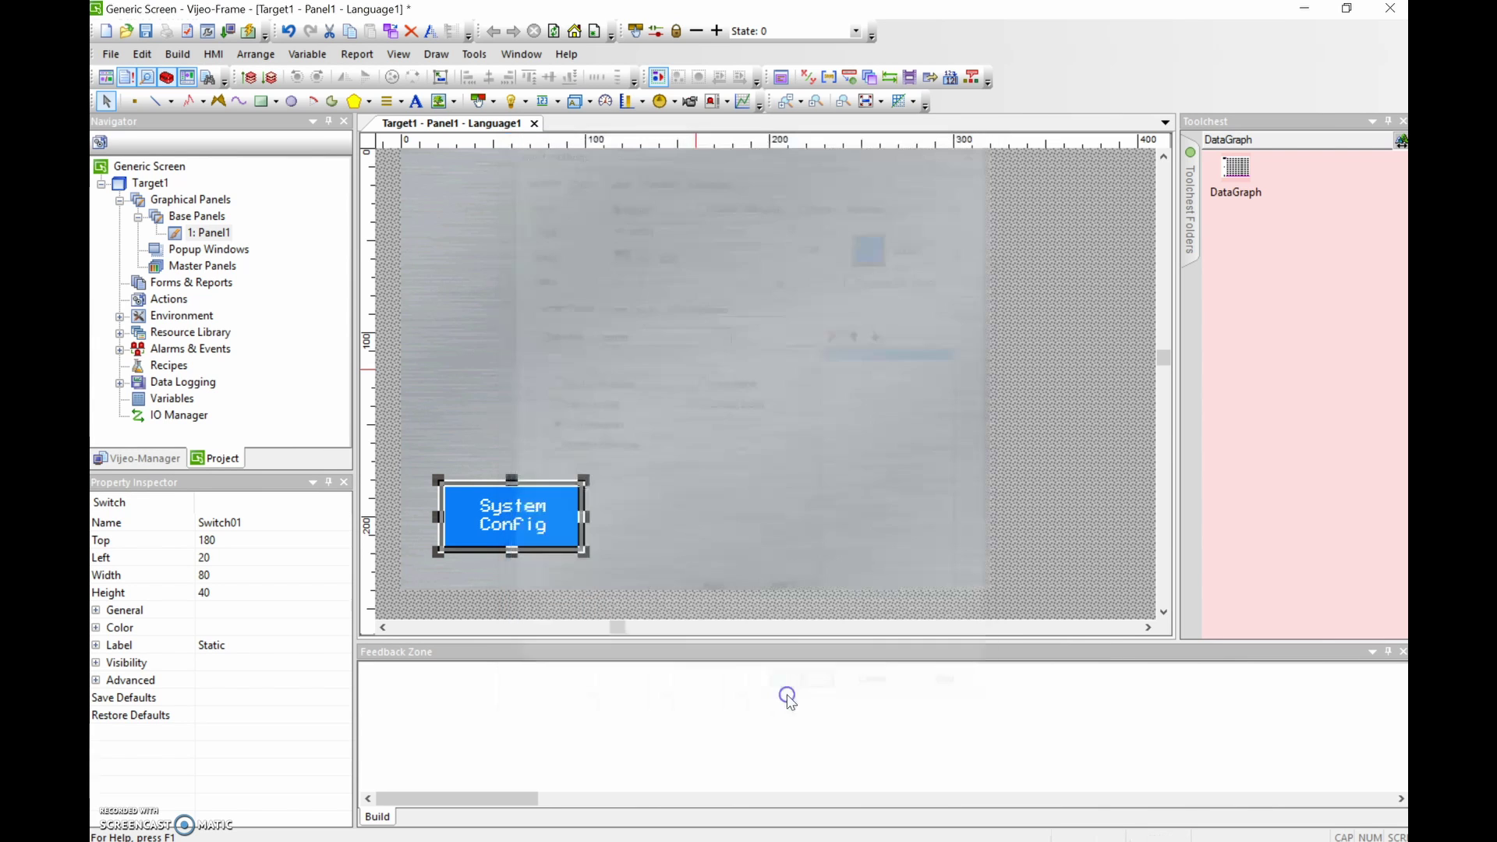
click(682, 459)
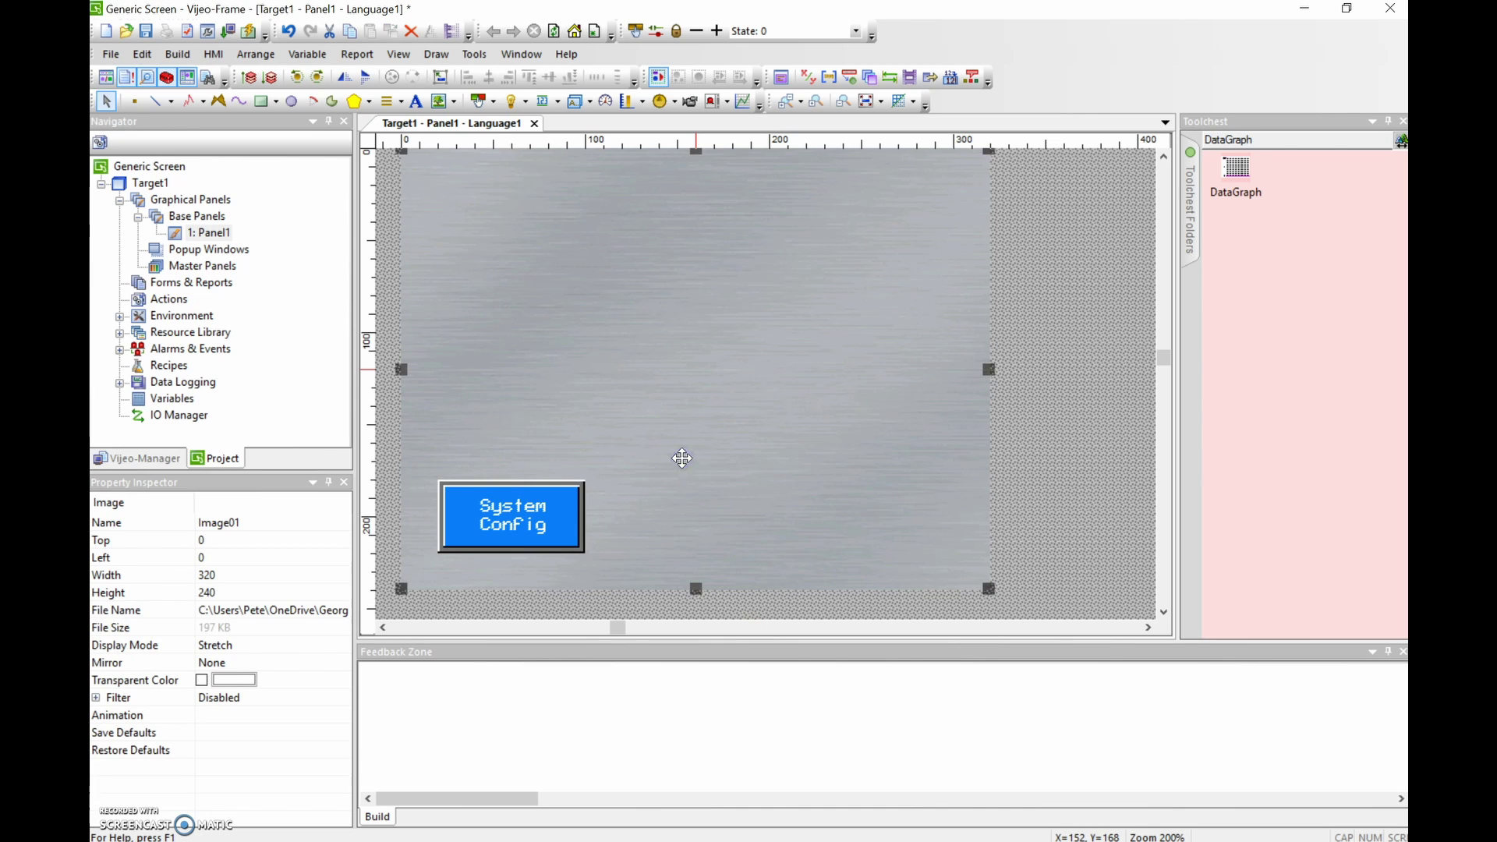
click(497, 515)
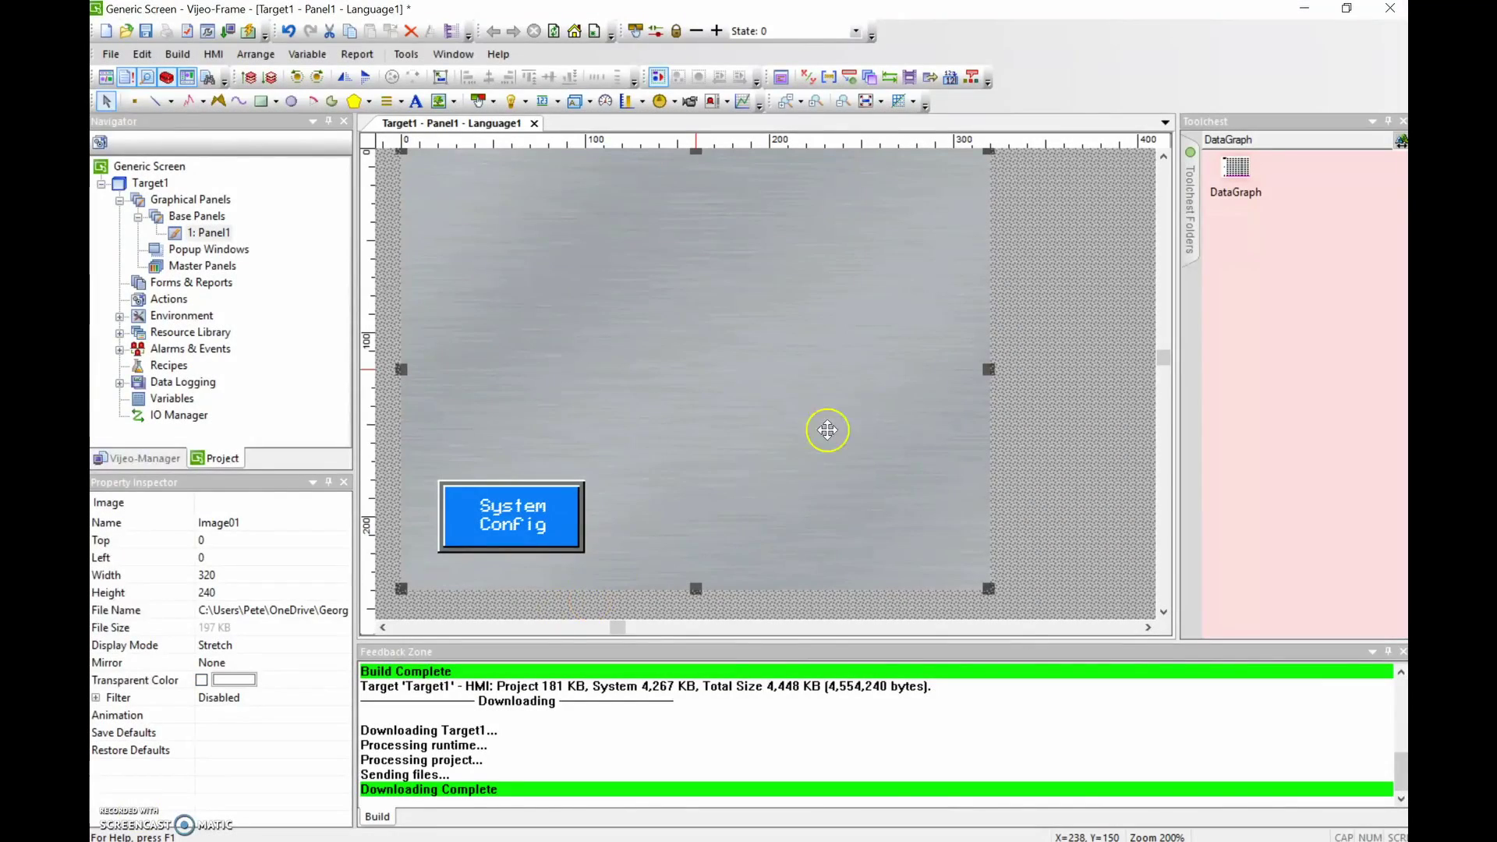
Clean all targets in the project and validate all of them
click(178, 54)
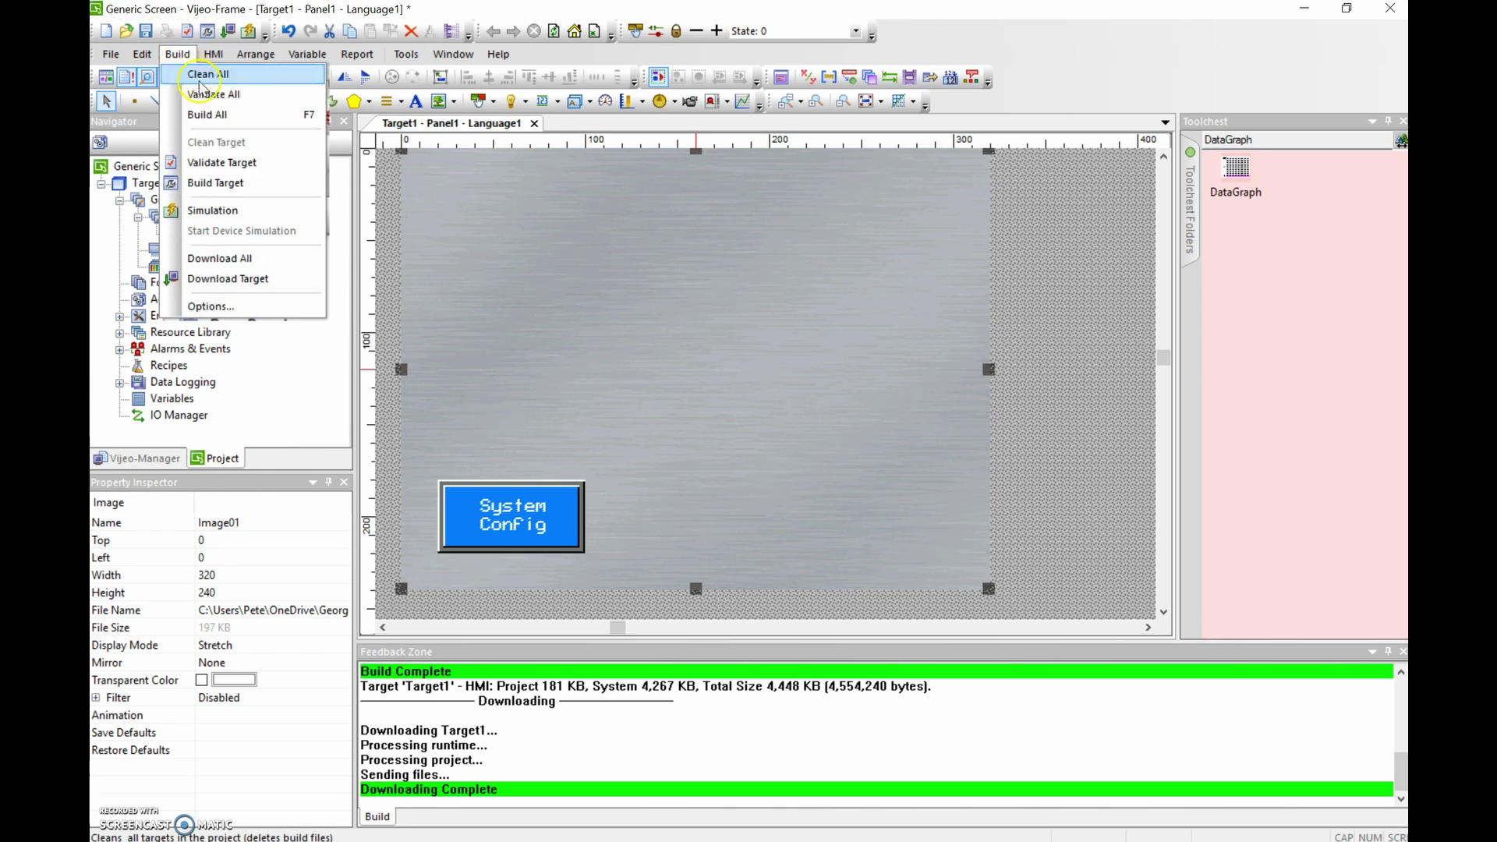
click(200, 78)
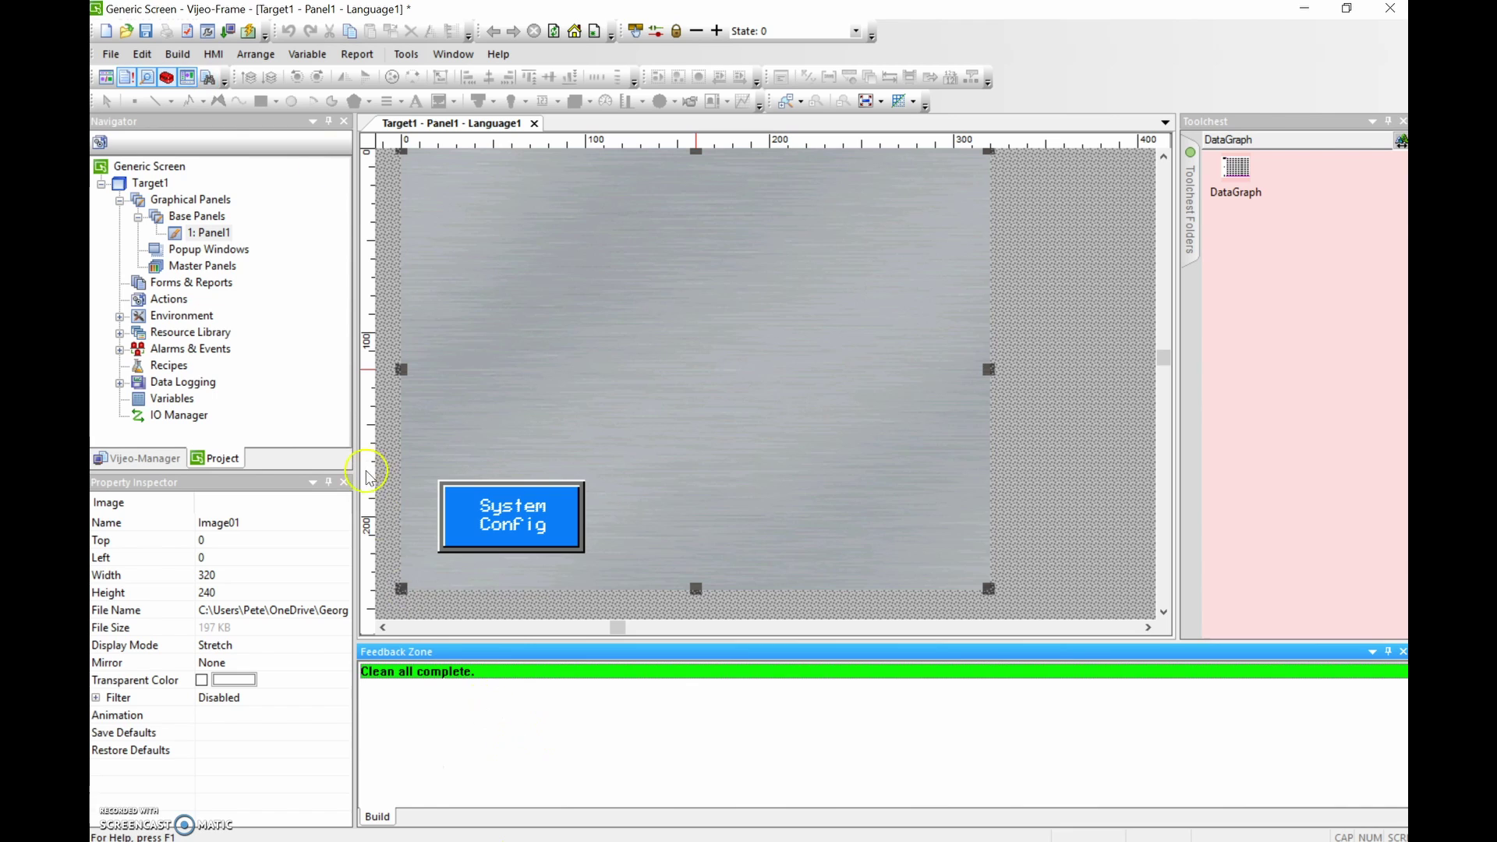
click(178, 55)
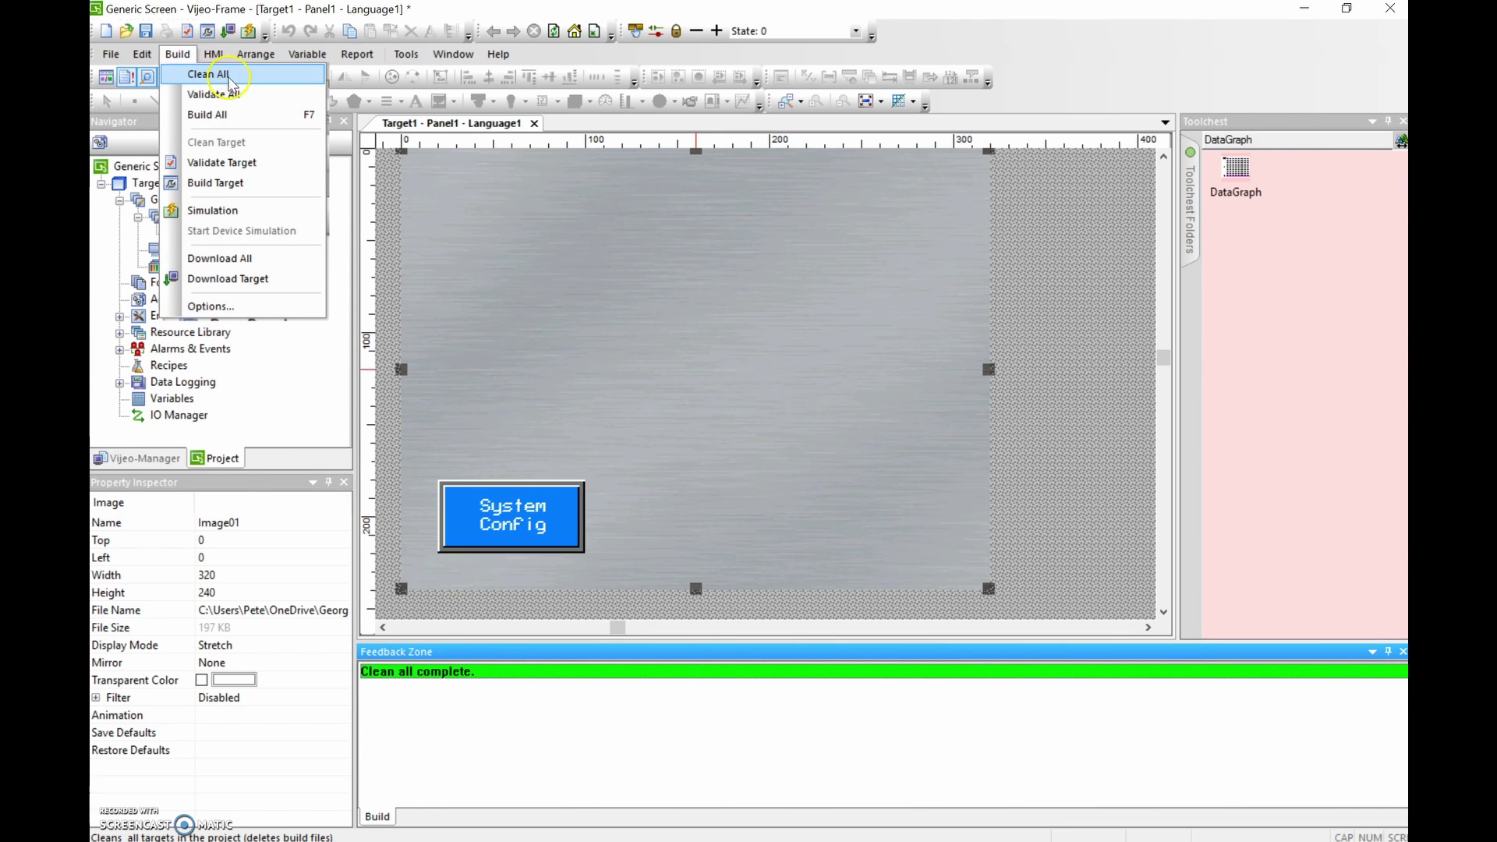
click(221, 93)
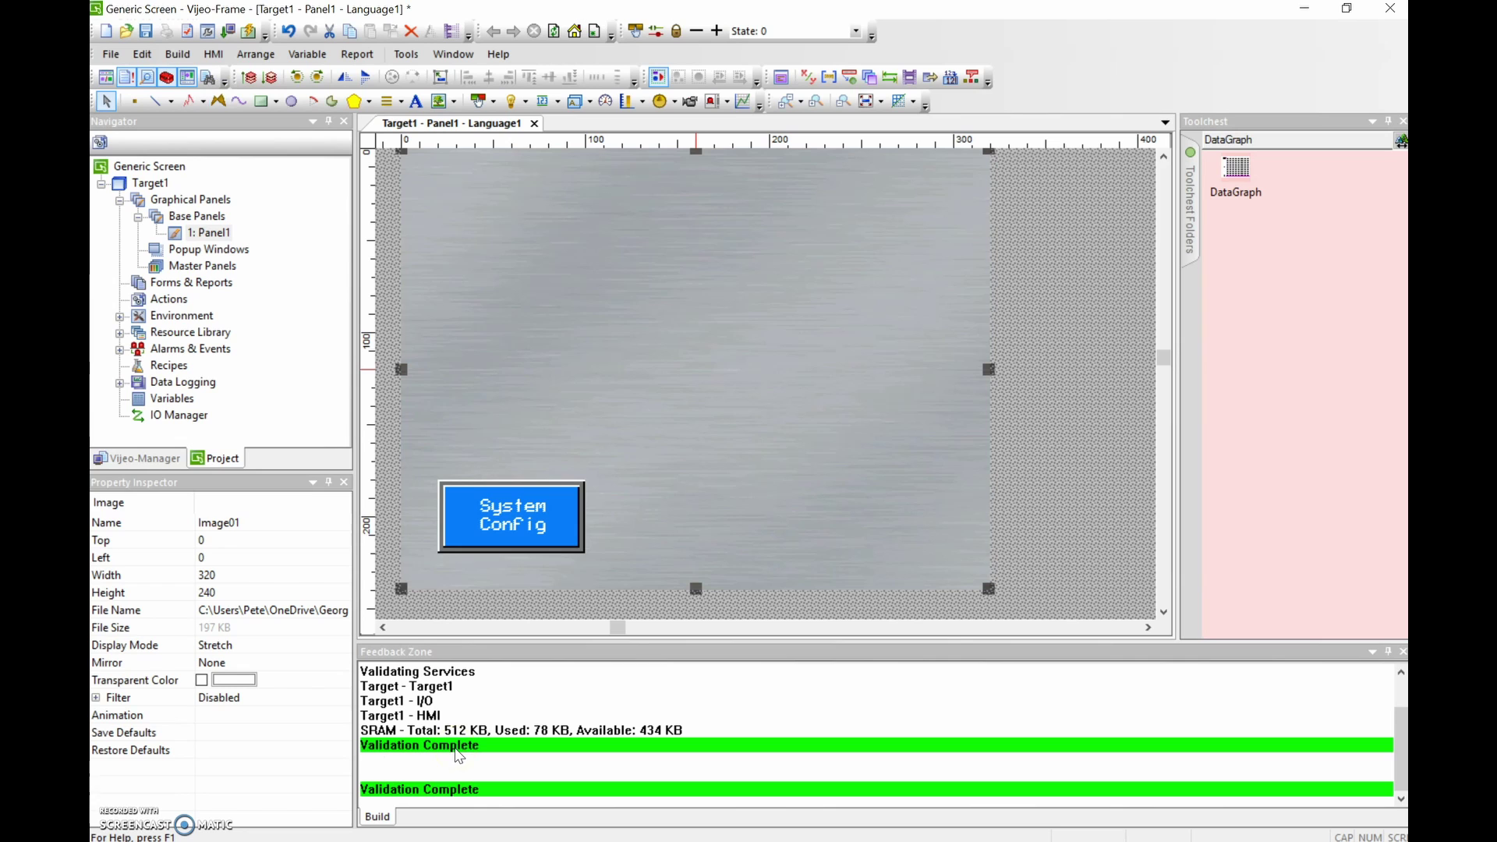
Build all targets and download the project to them without deleting the run-time data
click(178, 53)
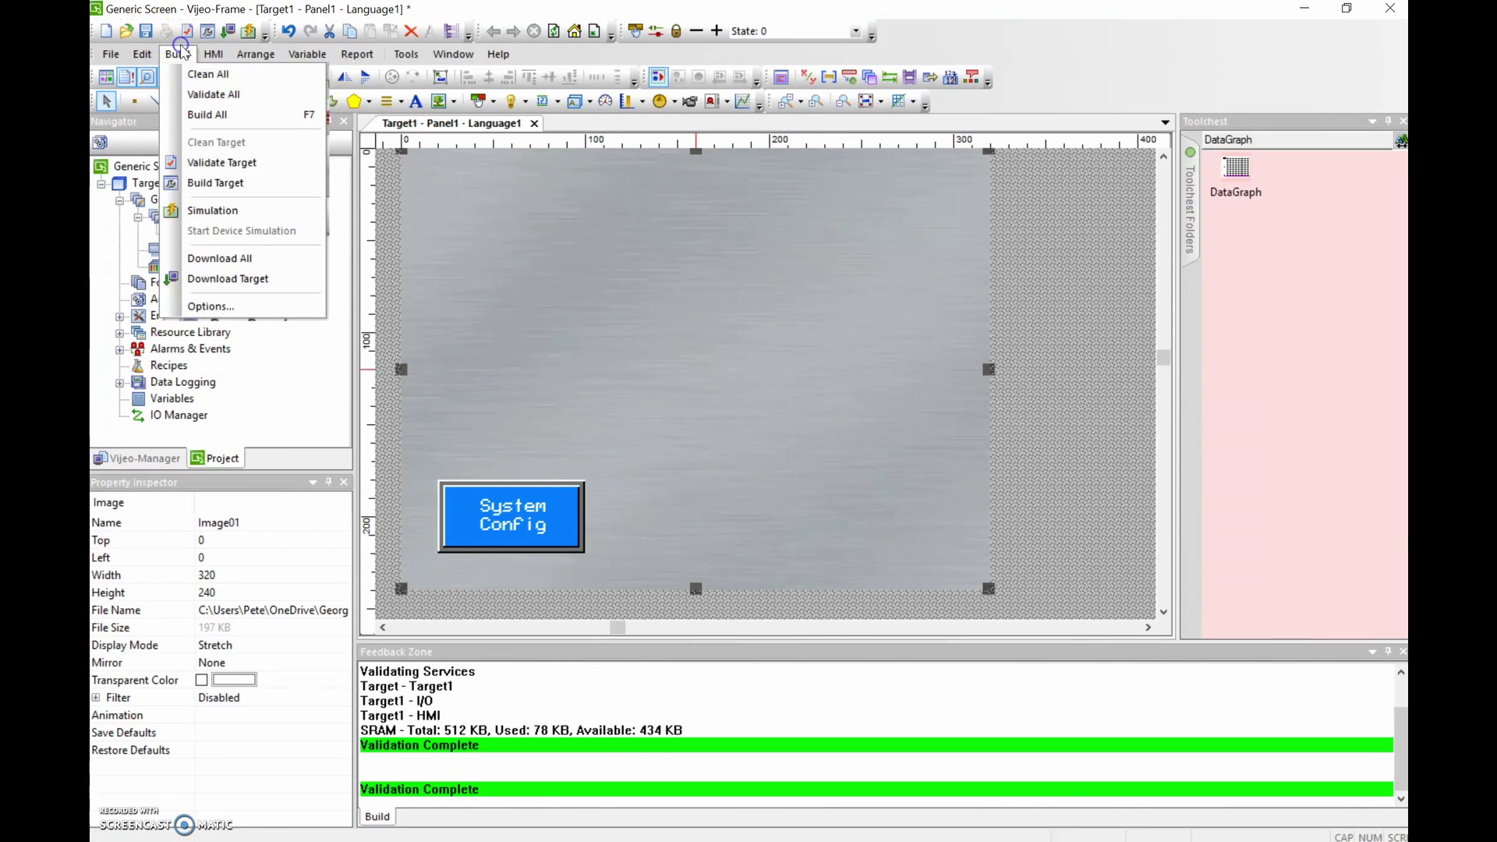
click(199, 115)
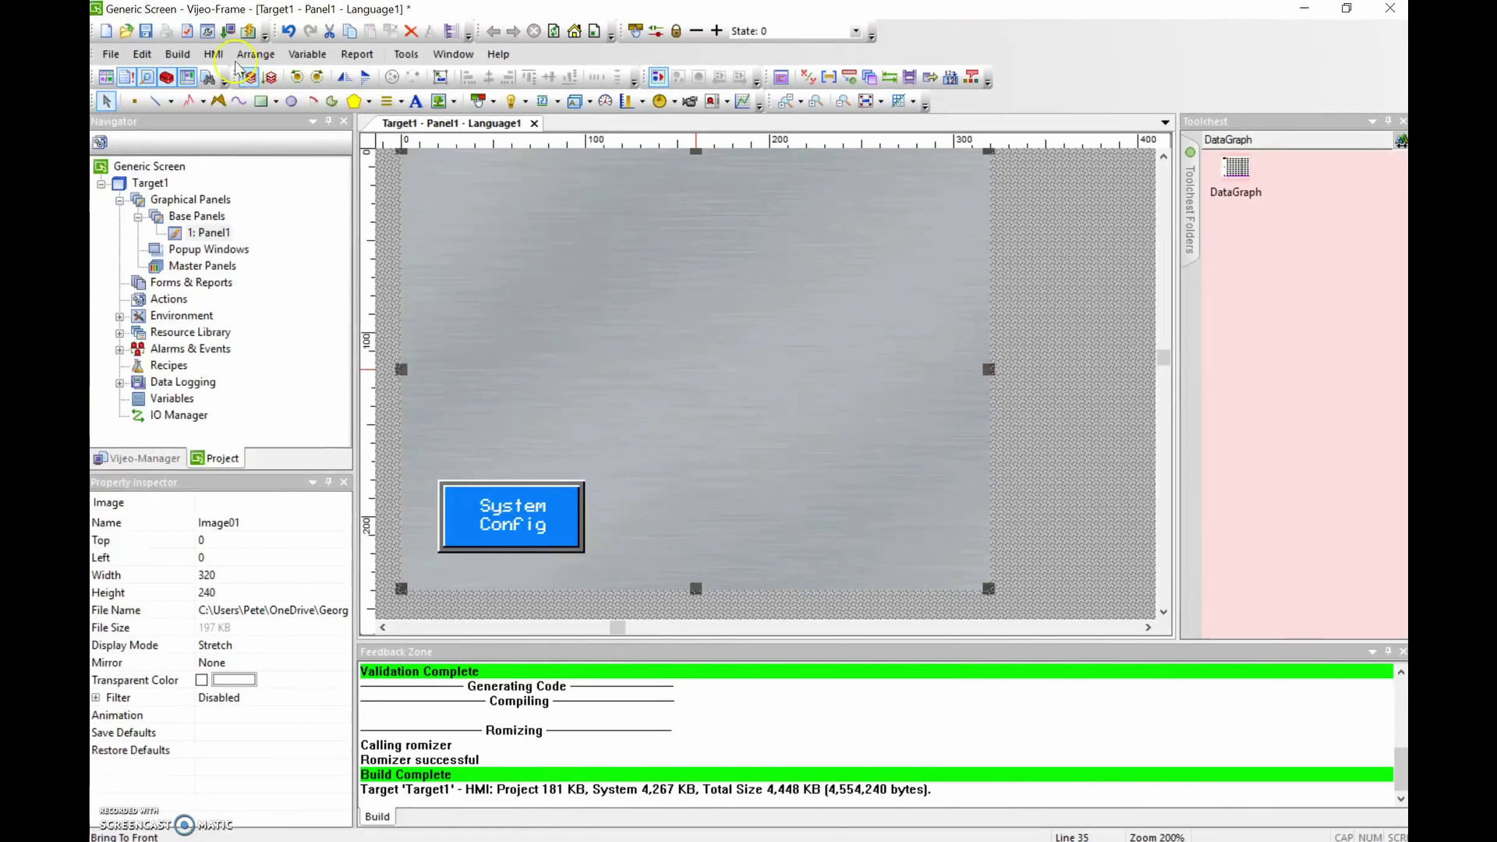
click(179, 54)
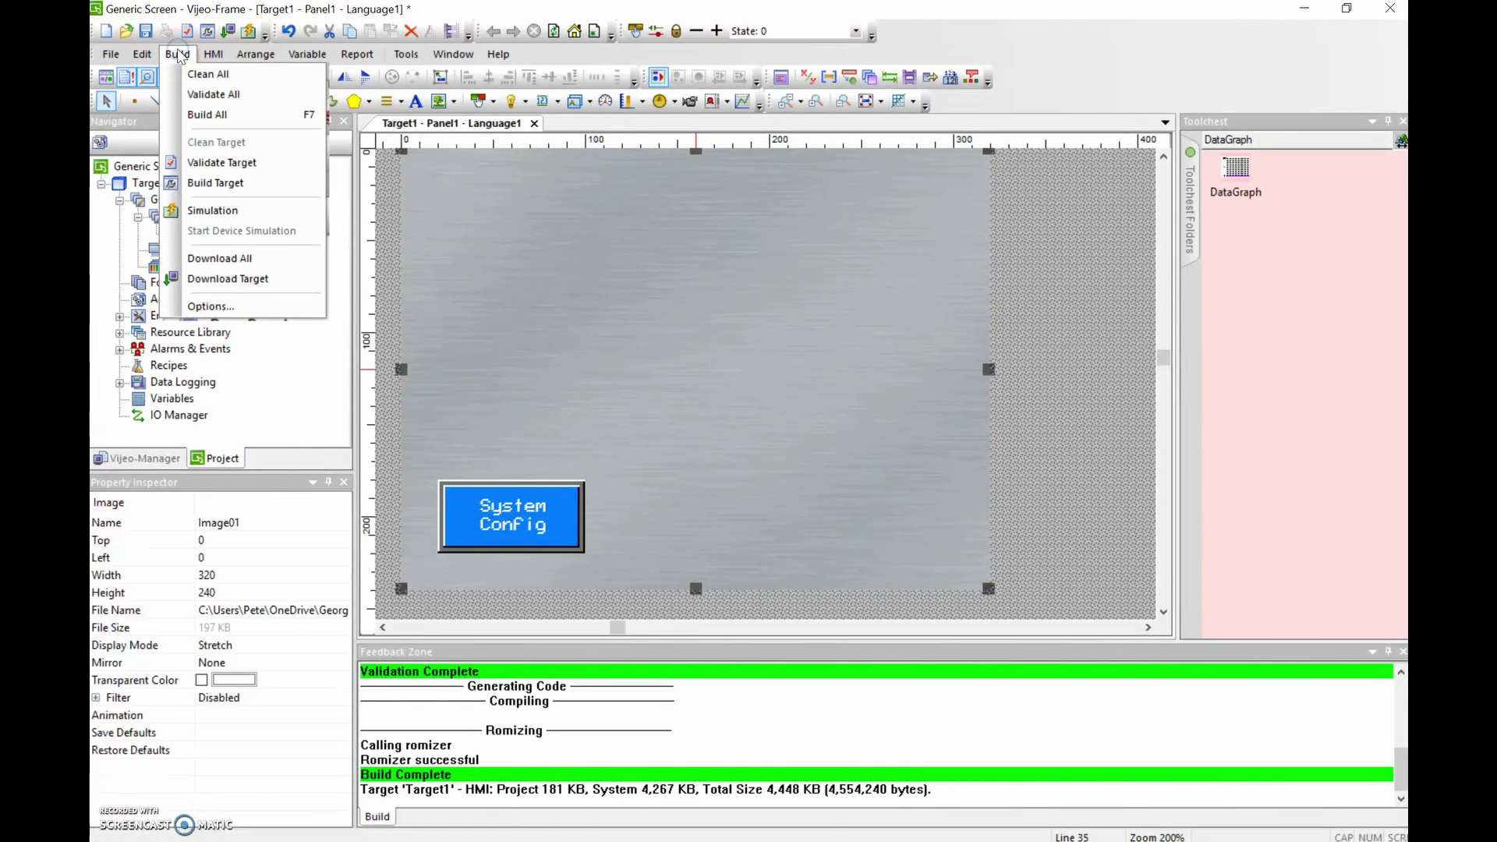
click(216, 260)
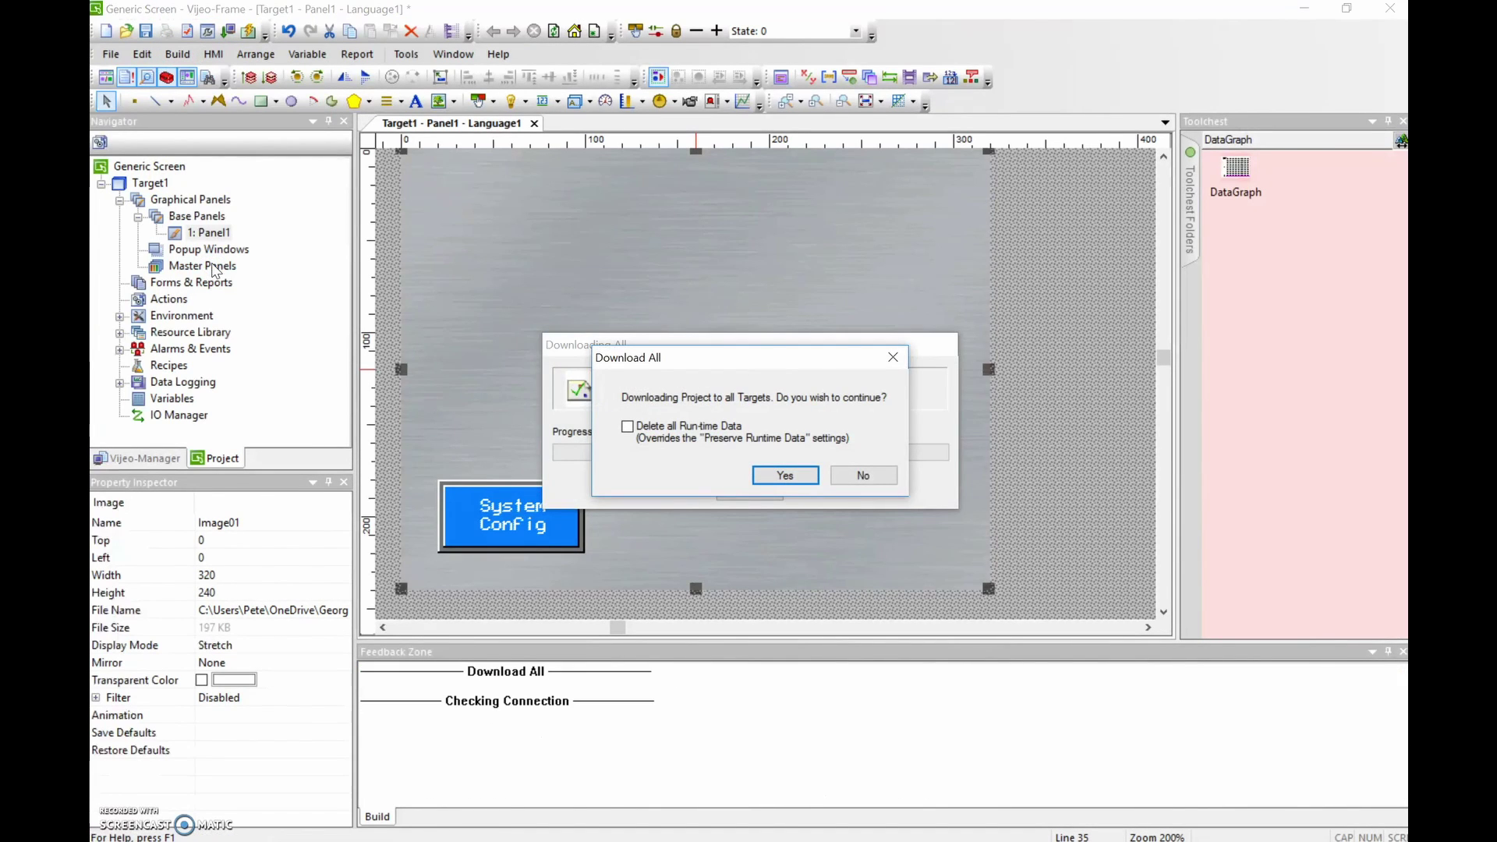
click(785, 477)
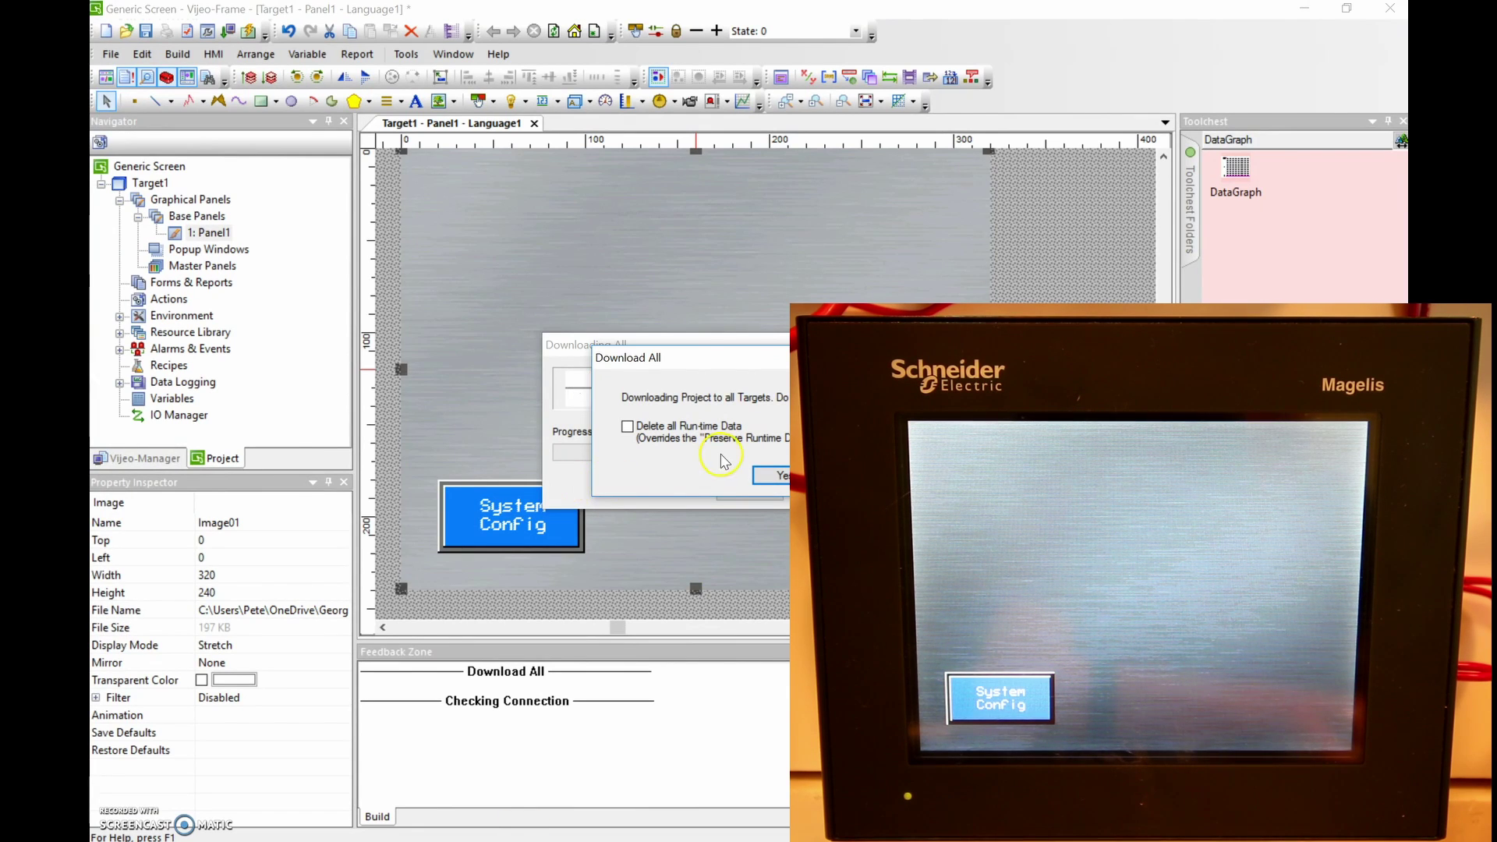
click(779, 477)
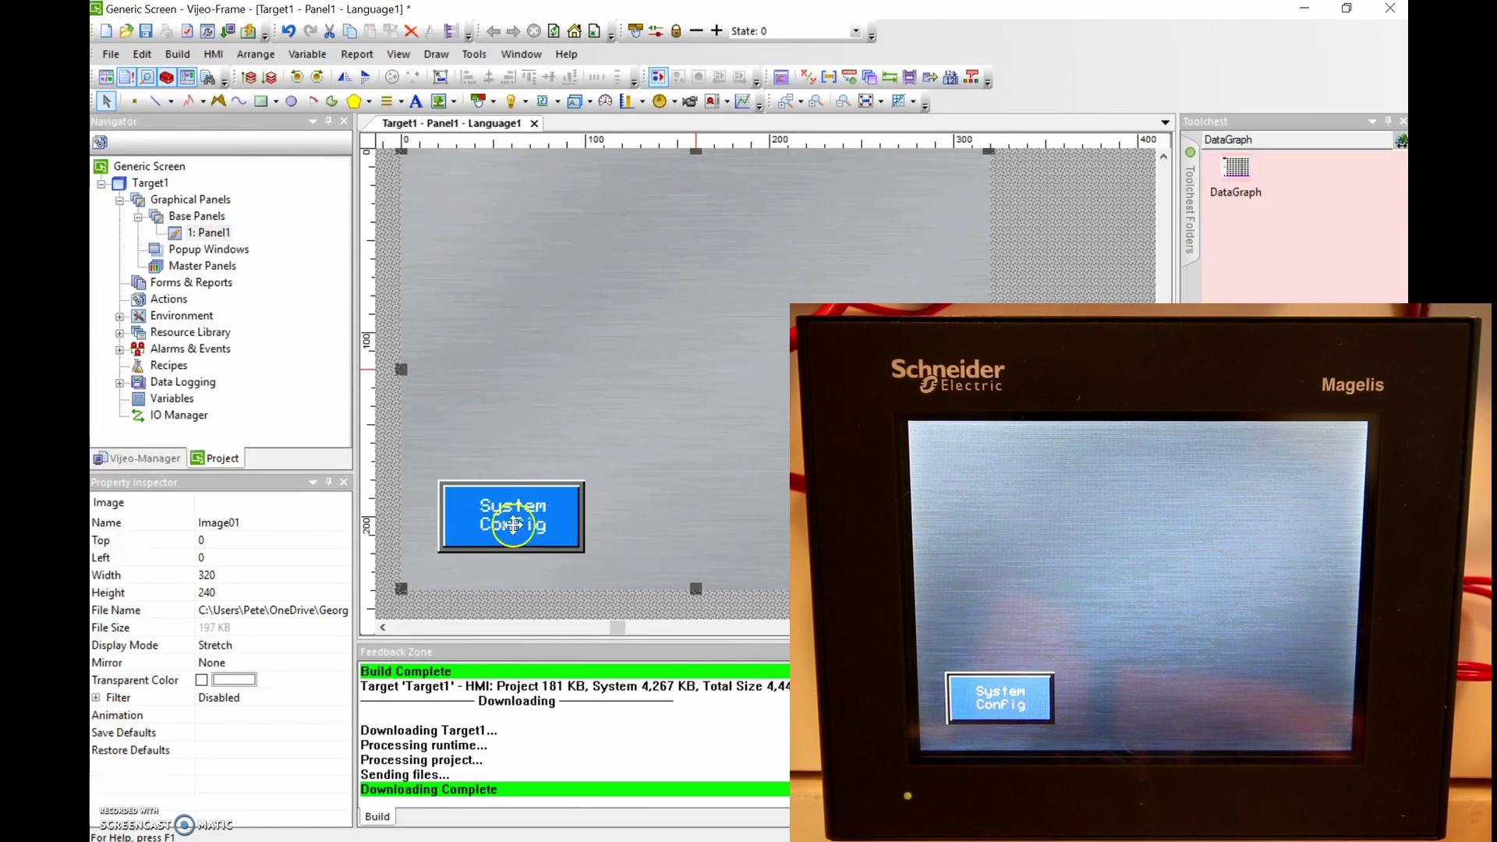
click(557, 527)
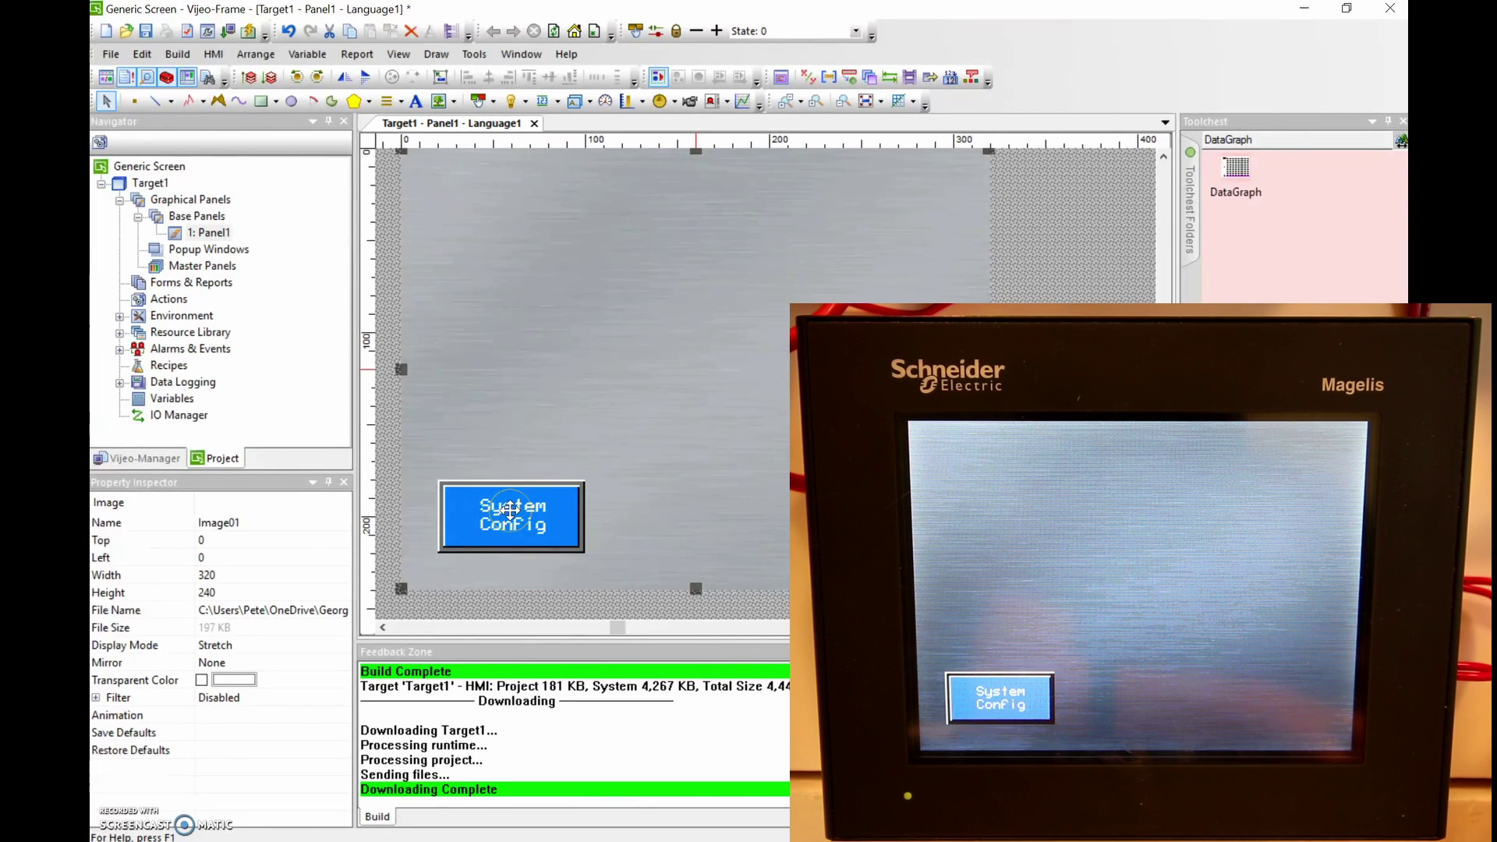